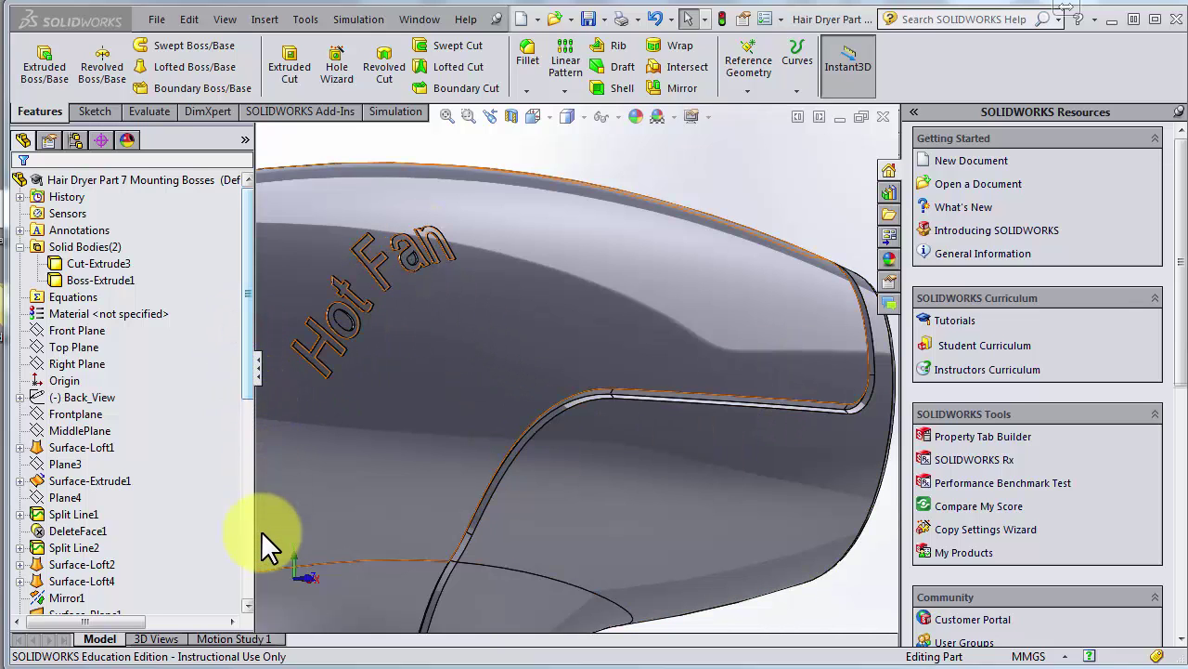
Step: Hide the Cut-Extrude3 solid body of the hair dryer housing
scroll(31, 608, "down", 8)
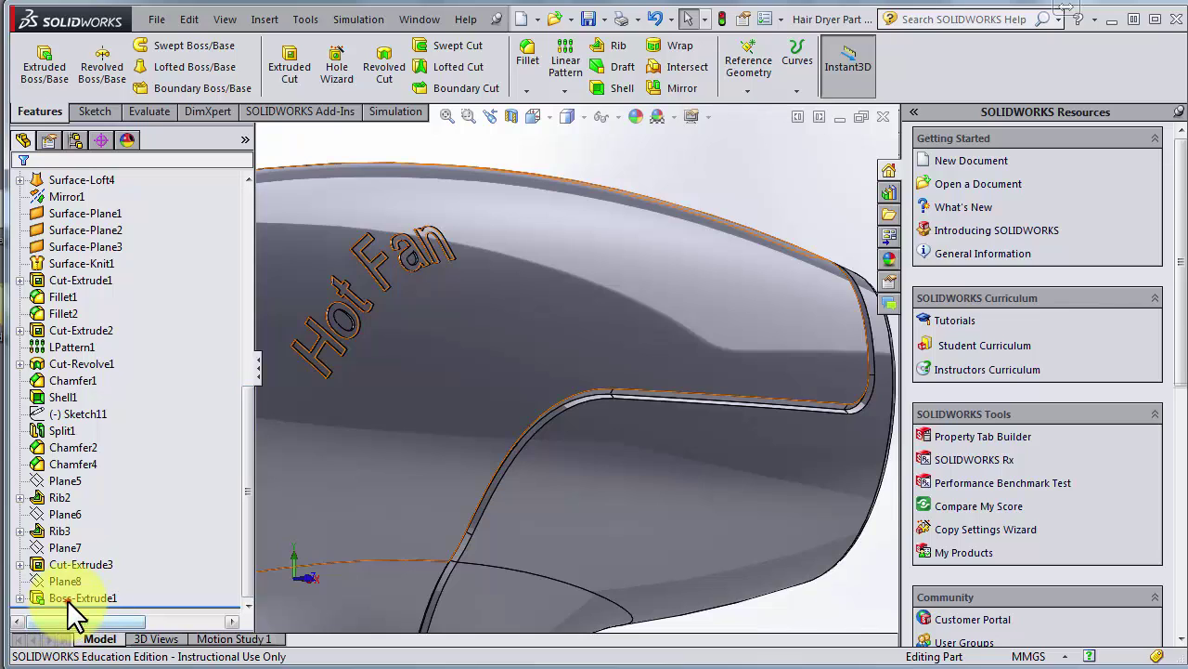
left_click_drag(67, 600, 242, 536)
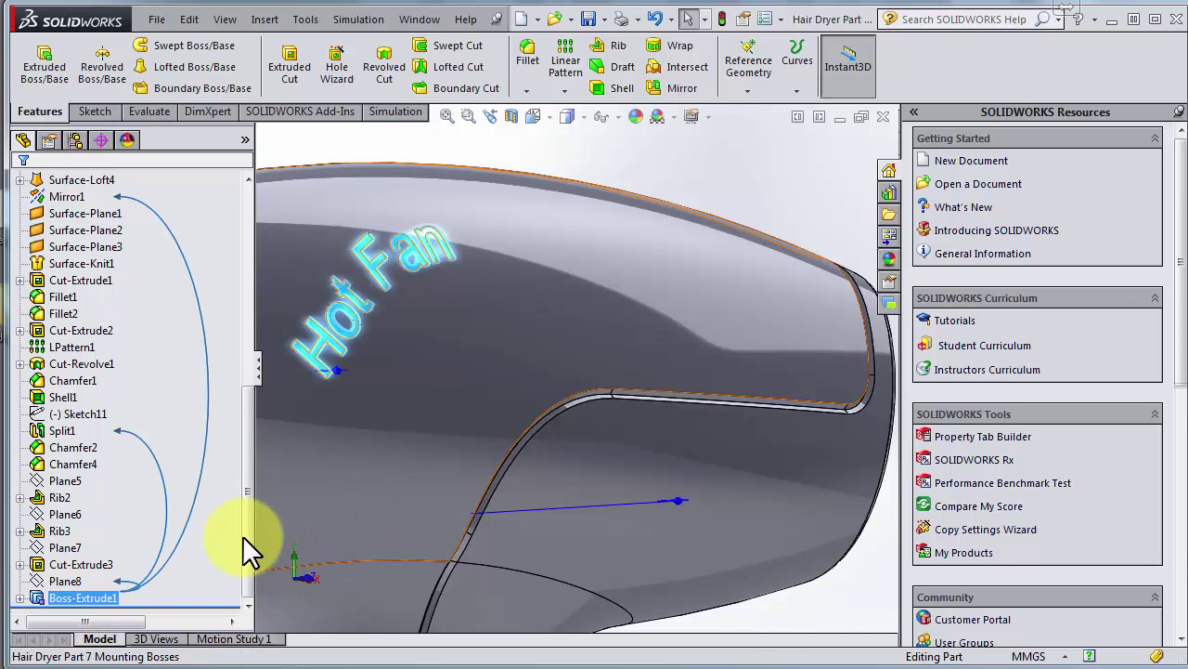
left_click_drag(239, 417, 240, 334)
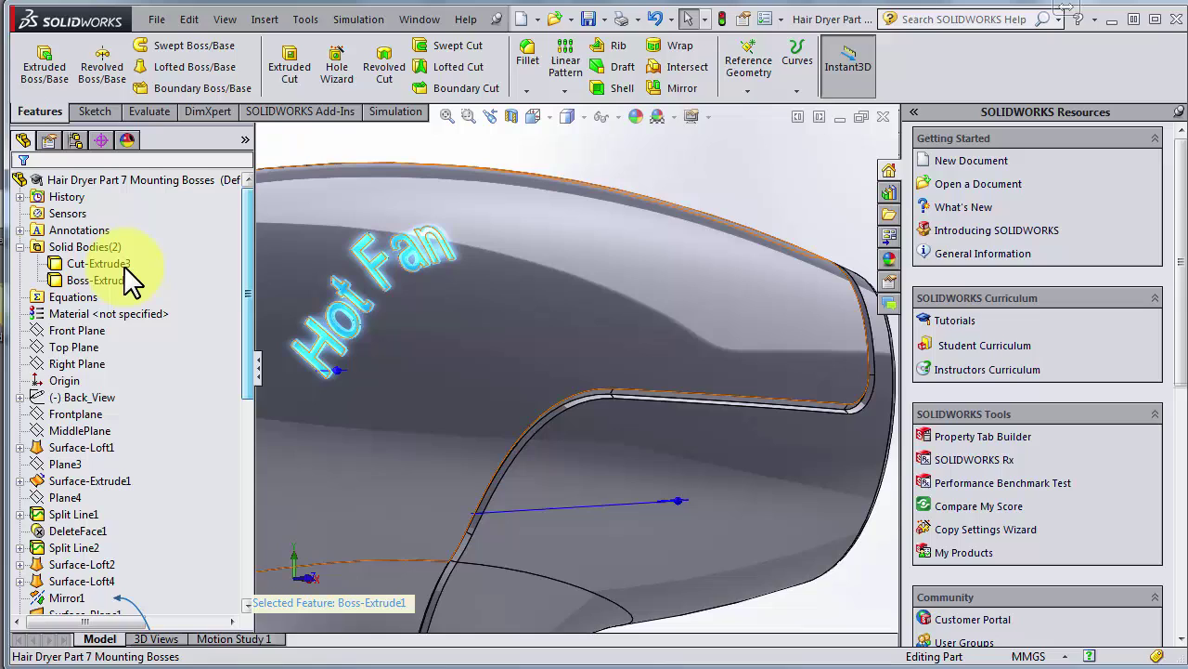
left_click(123, 272)
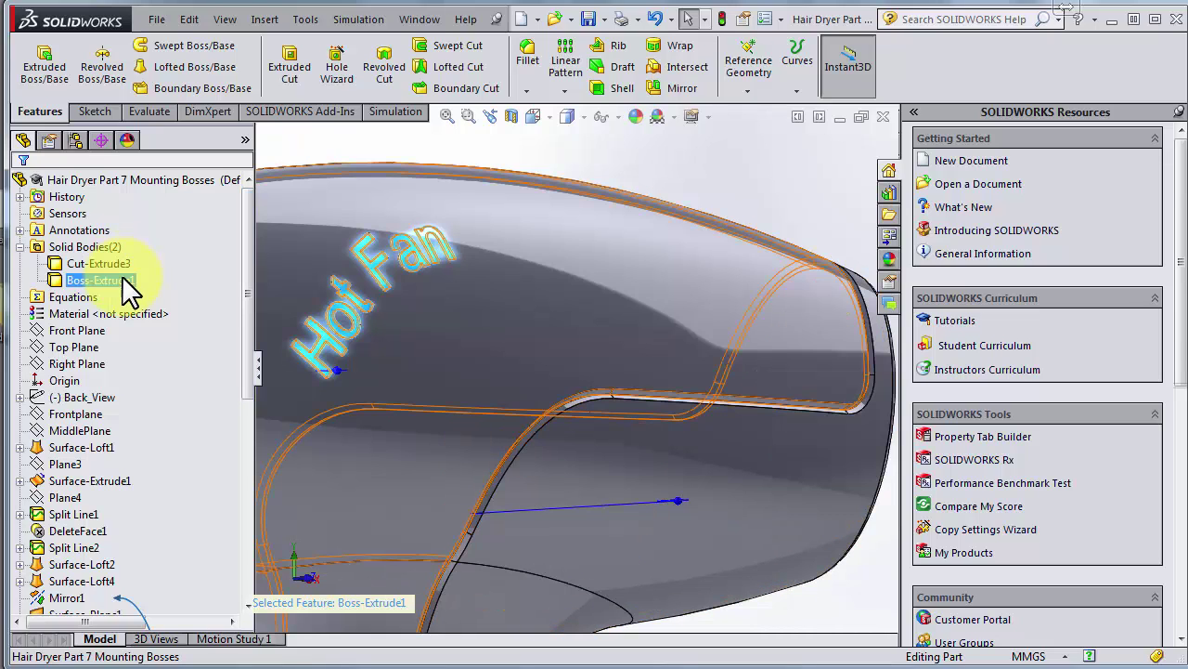
left_click(118, 279)
left_click(117, 269)
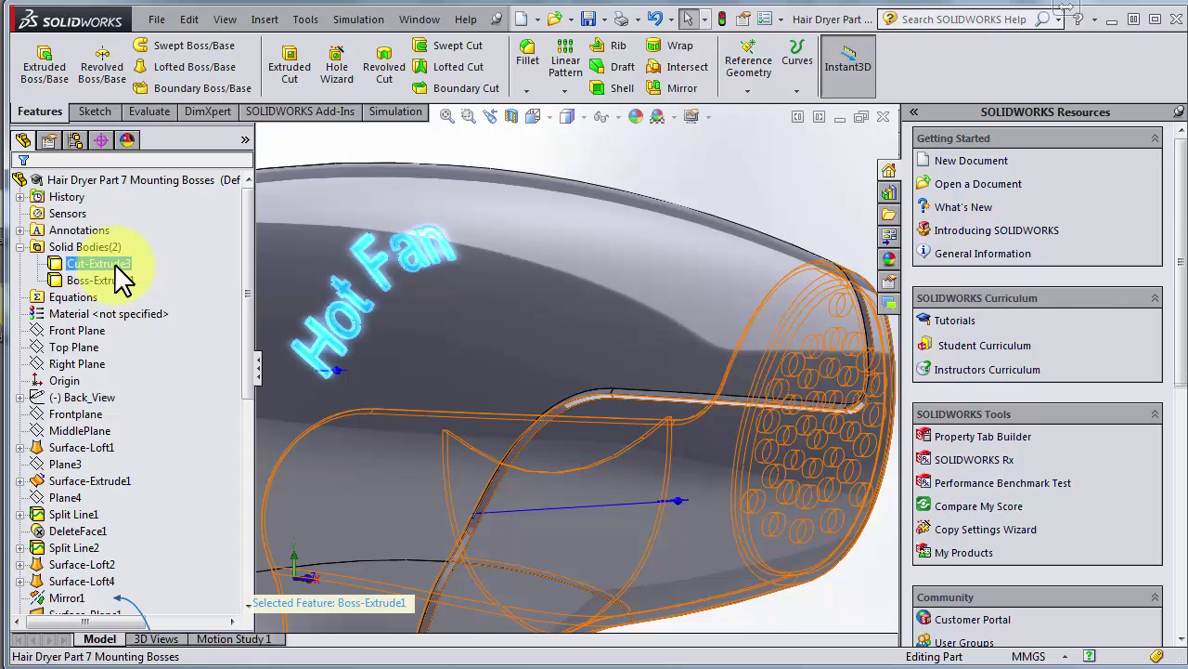
right_click(119, 265)
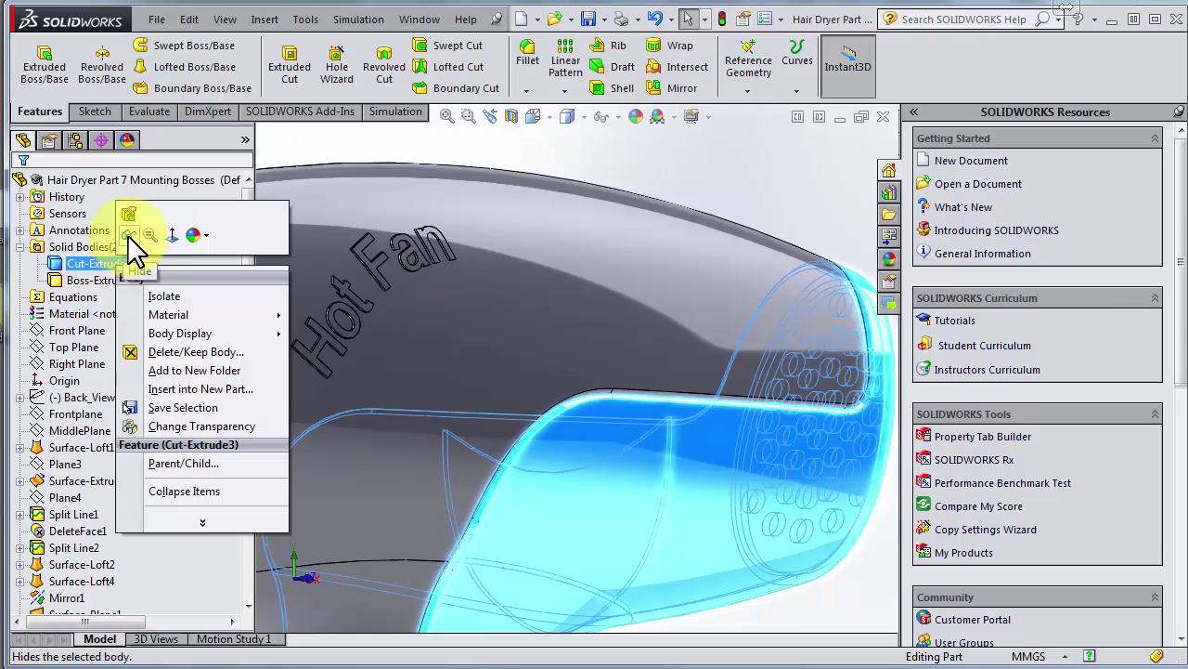
left_click(127, 234)
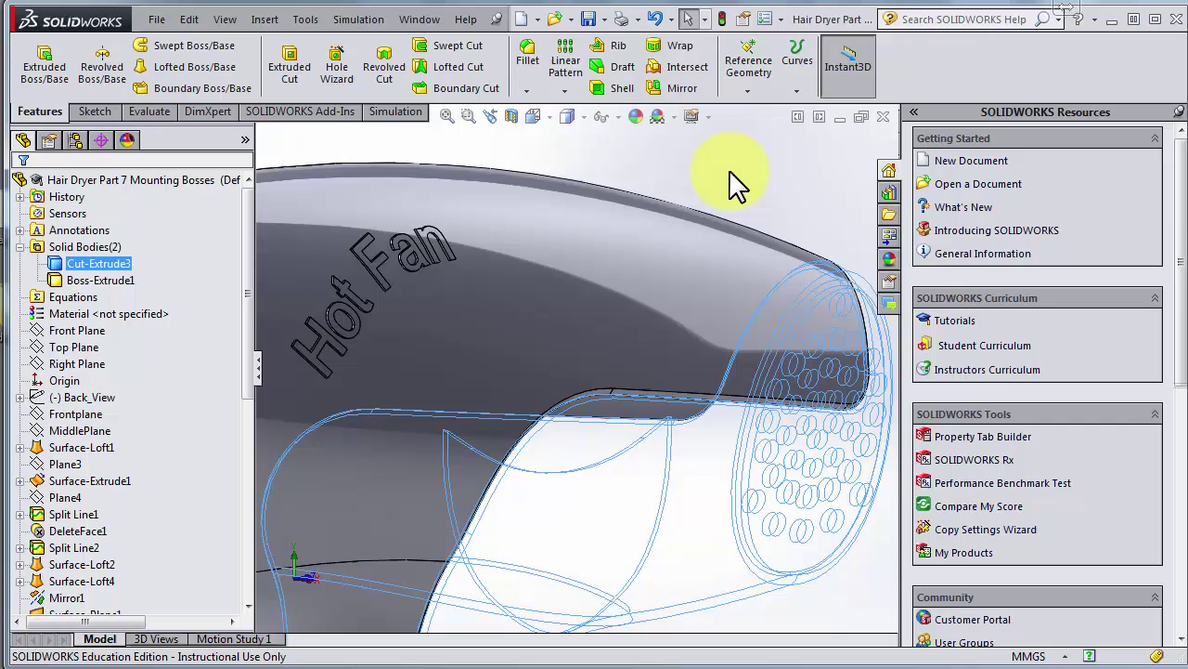
left_click(729, 169)
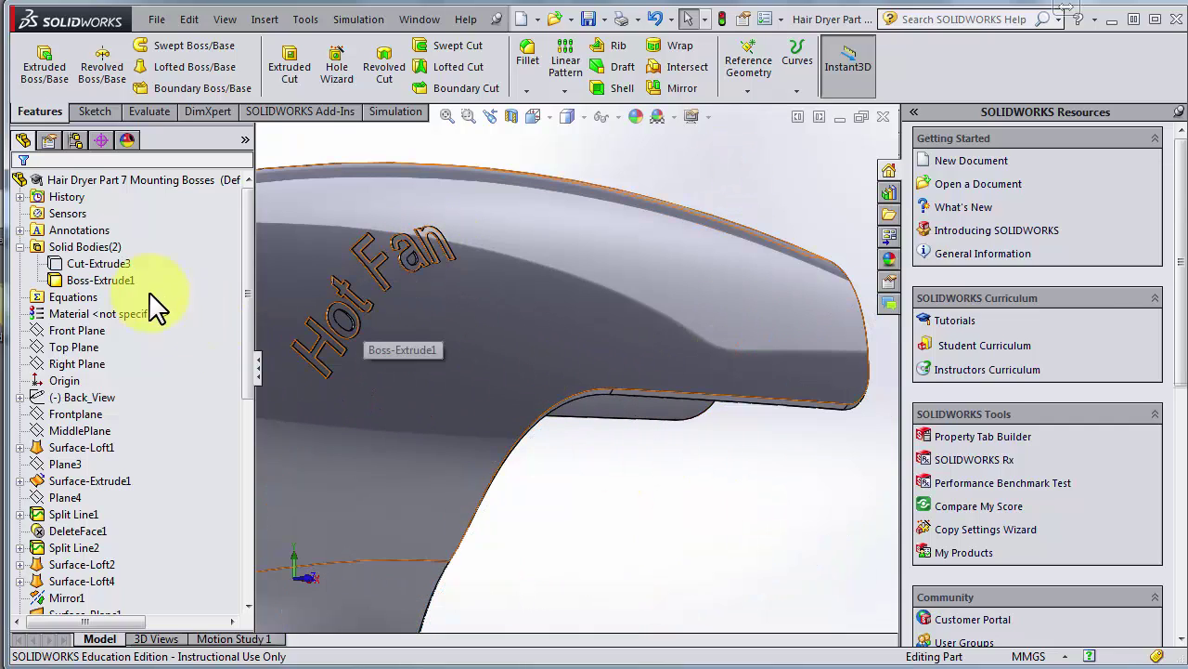
Step: Show the hidden Cut-Extrude3 solid body again and clear the selection
left_click(104, 281)
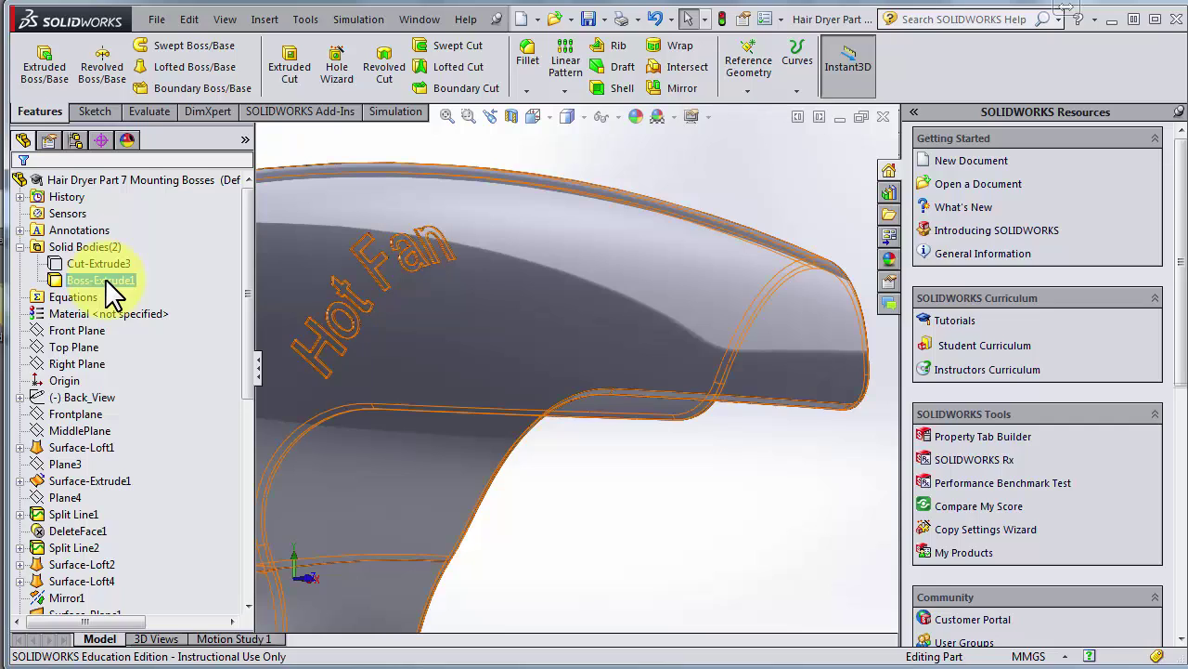
left_click(102, 264)
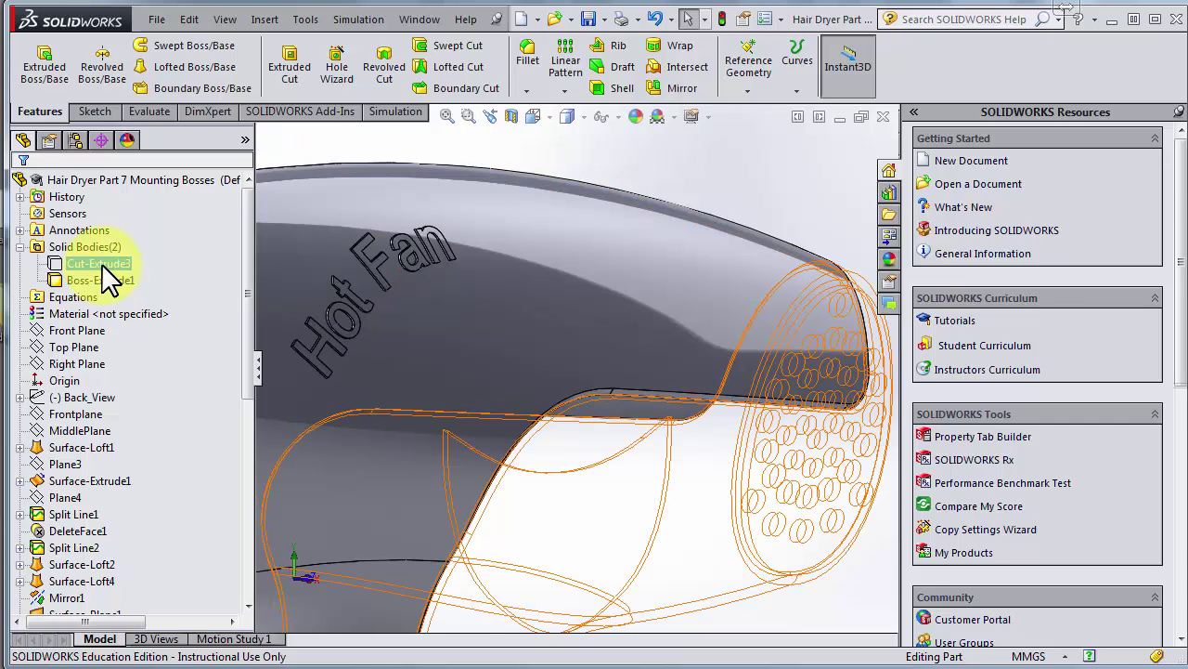
right_click(103, 263)
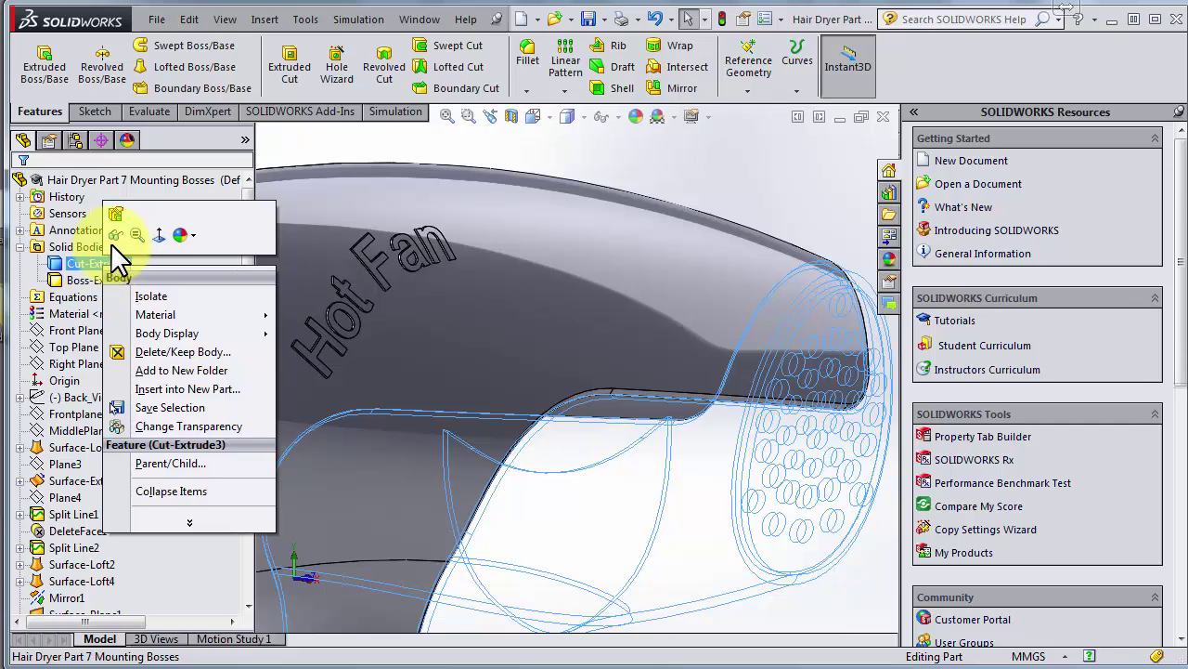
left_click(110, 239)
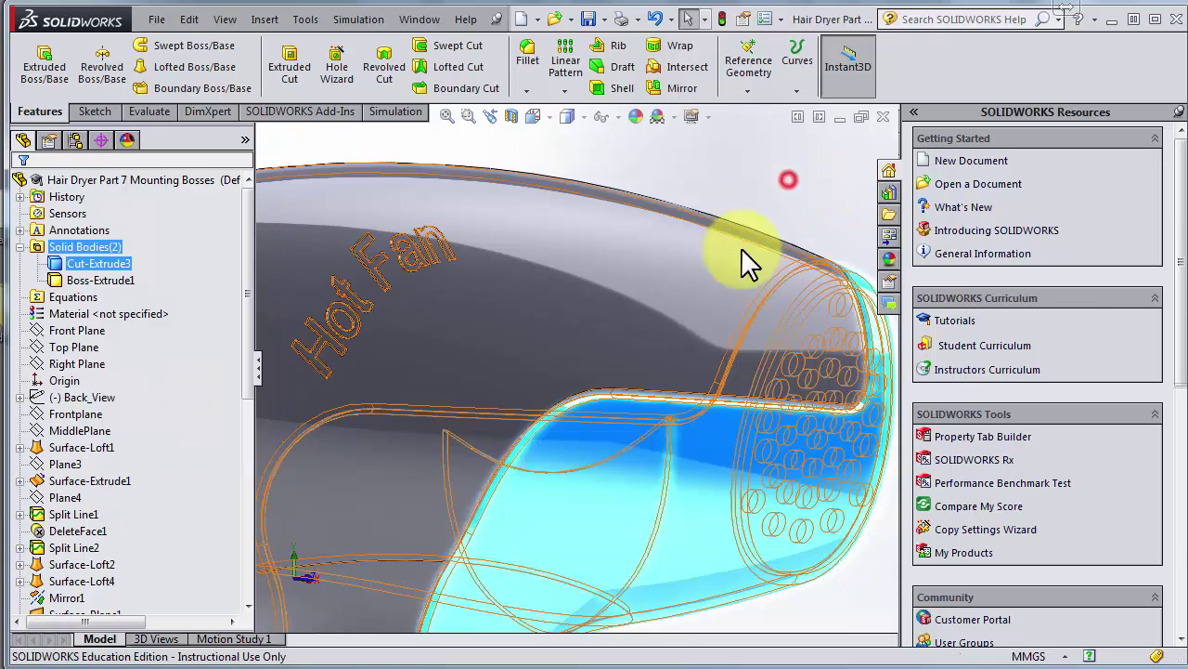
key("Escape")
Step: Start a section view of the hair dryer on the Front Plane
scroll(549, 448, "up", 5)
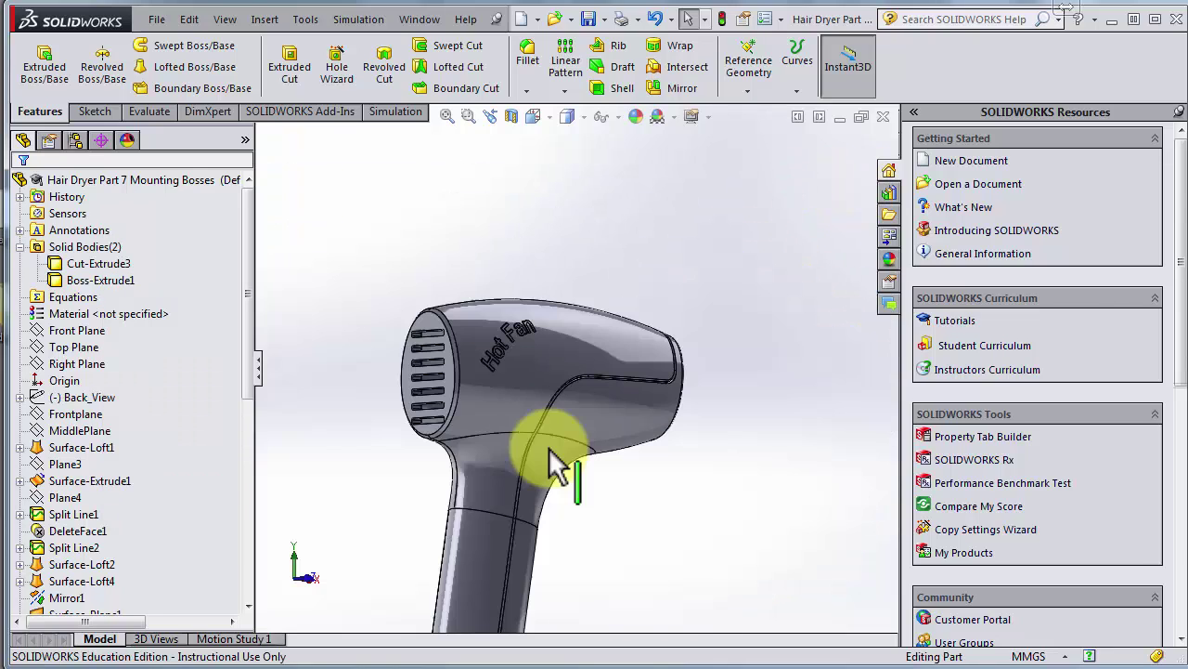
middle_click_drag(539, 452, 557, 408)
scroll(522, 420, "down", 3)
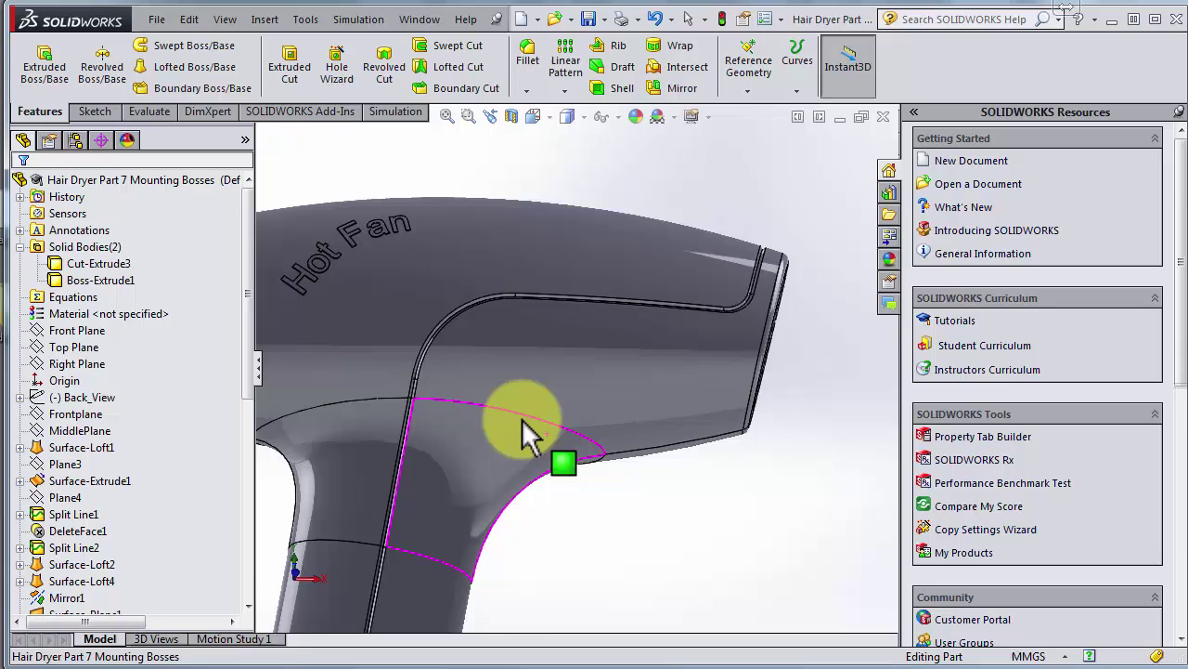
scroll(541, 403, "up", 5)
middle_click_drag(563, 336, 650, 400)
scroll(648, 399, "down", 4)
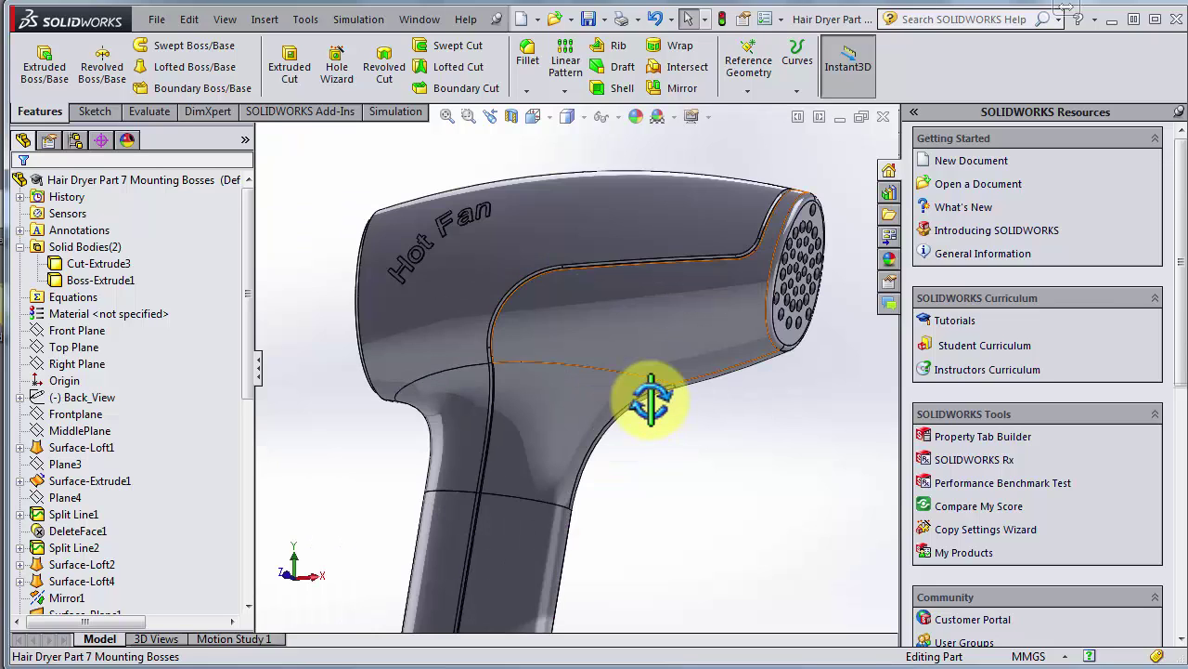
key("ctrl+shift+z")
left_click(510, 115)
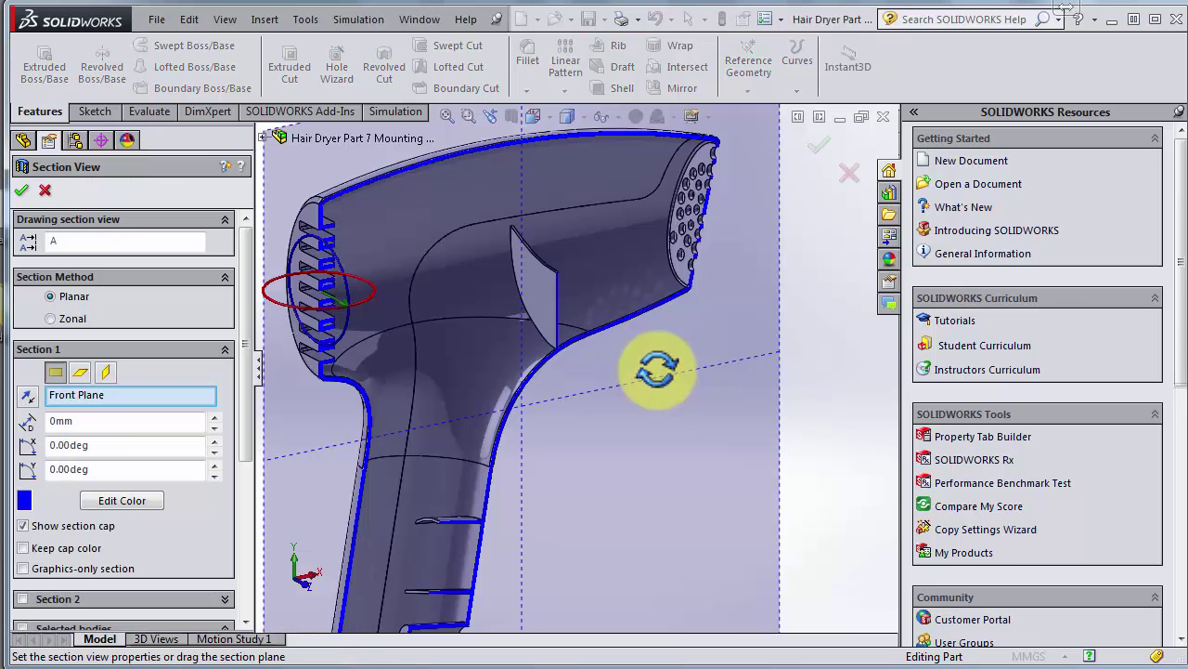
Step: Offset the section plane by -6 mm, rotate it about Y to about 346.25 degrees, and apply the section view
mouse_move(624, 362)
middle_mouse_down()
mouse_move(642, 377)
mouse_move(620, 354)
middle_mouse_up()
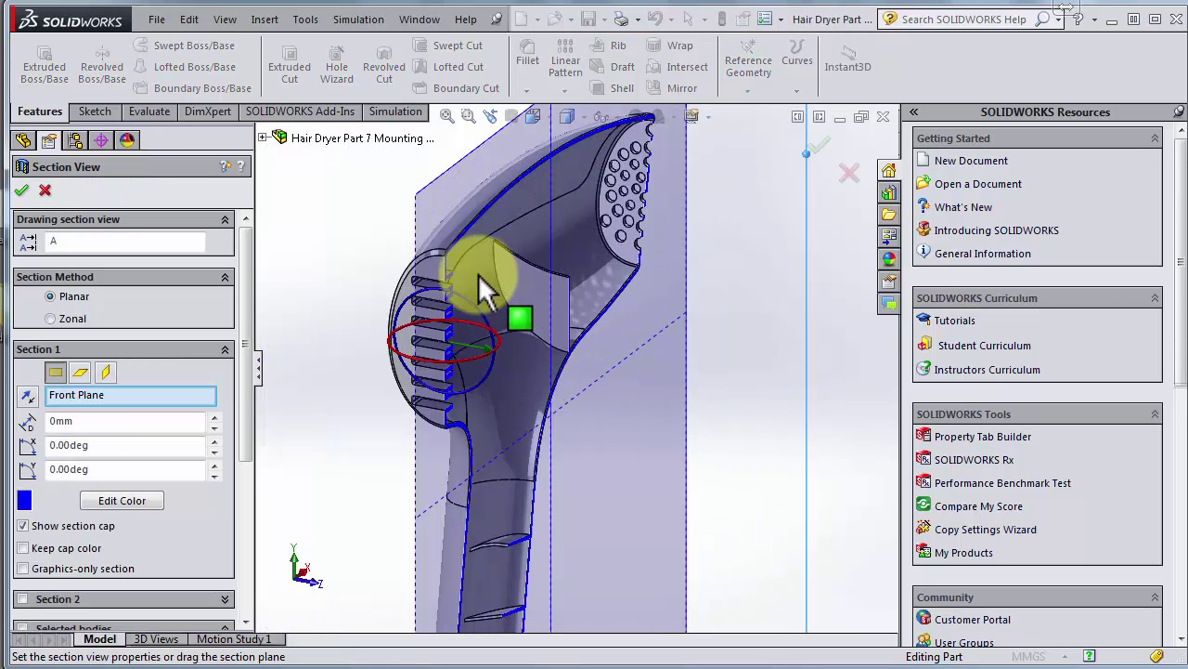
middle_click_drag(484, 288, 484, 291)
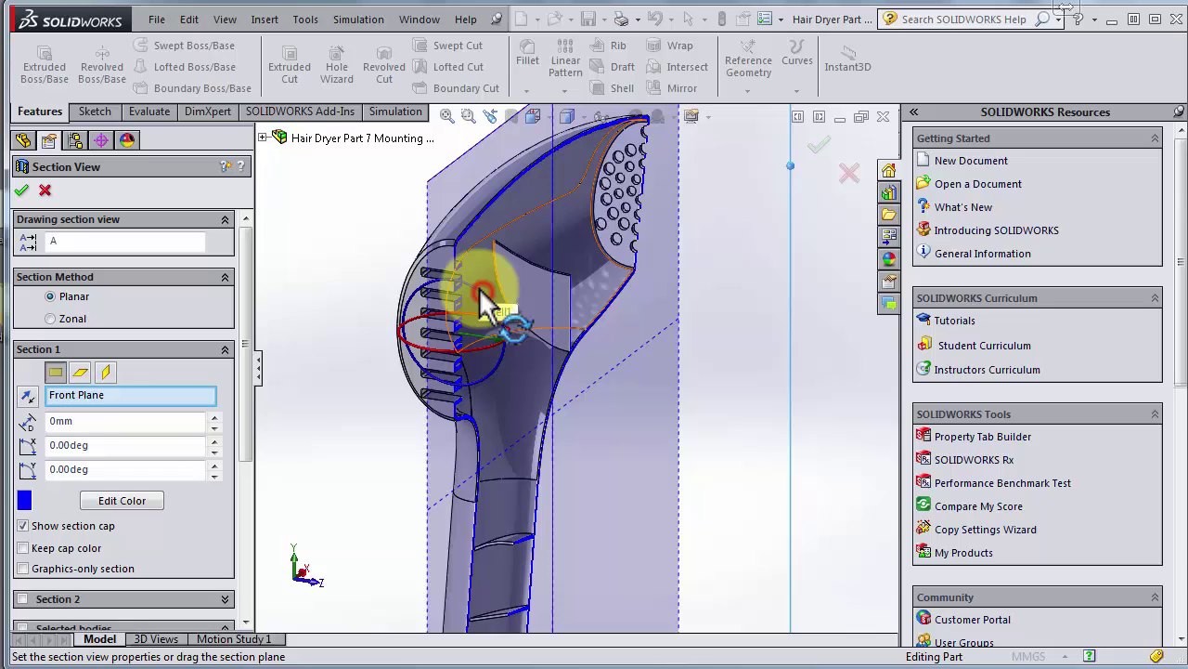
left_click_drag(472, 272, 583, 424)
middle_click_drag(584, 453, 493, 473)
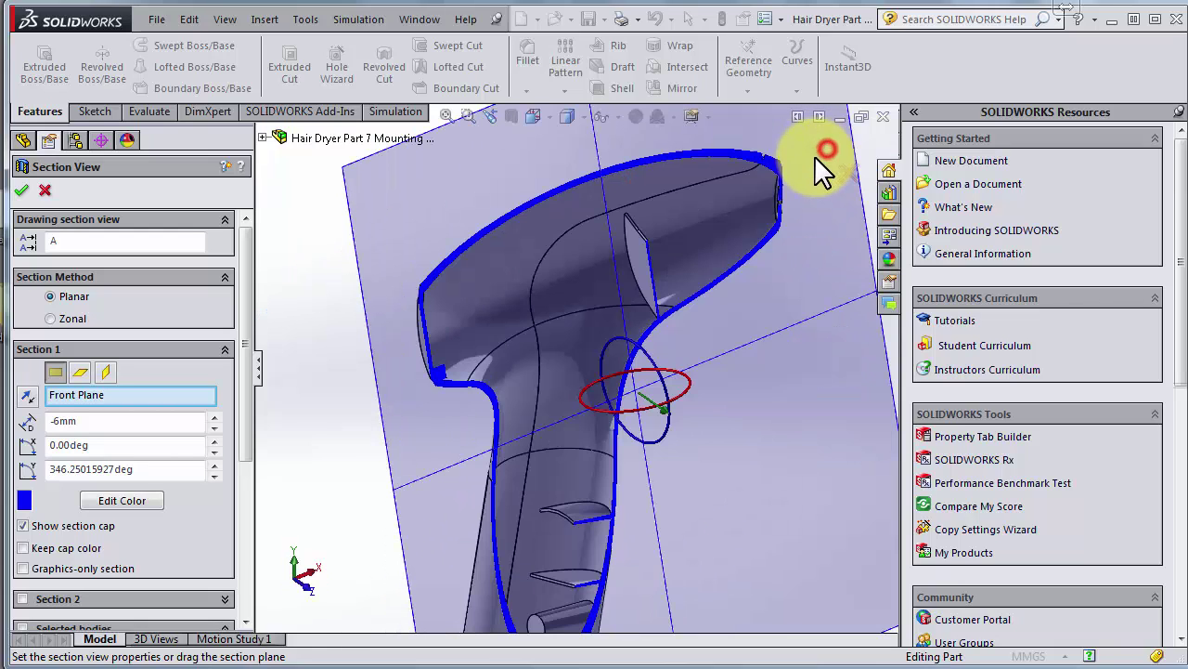
left_click(816, 148)
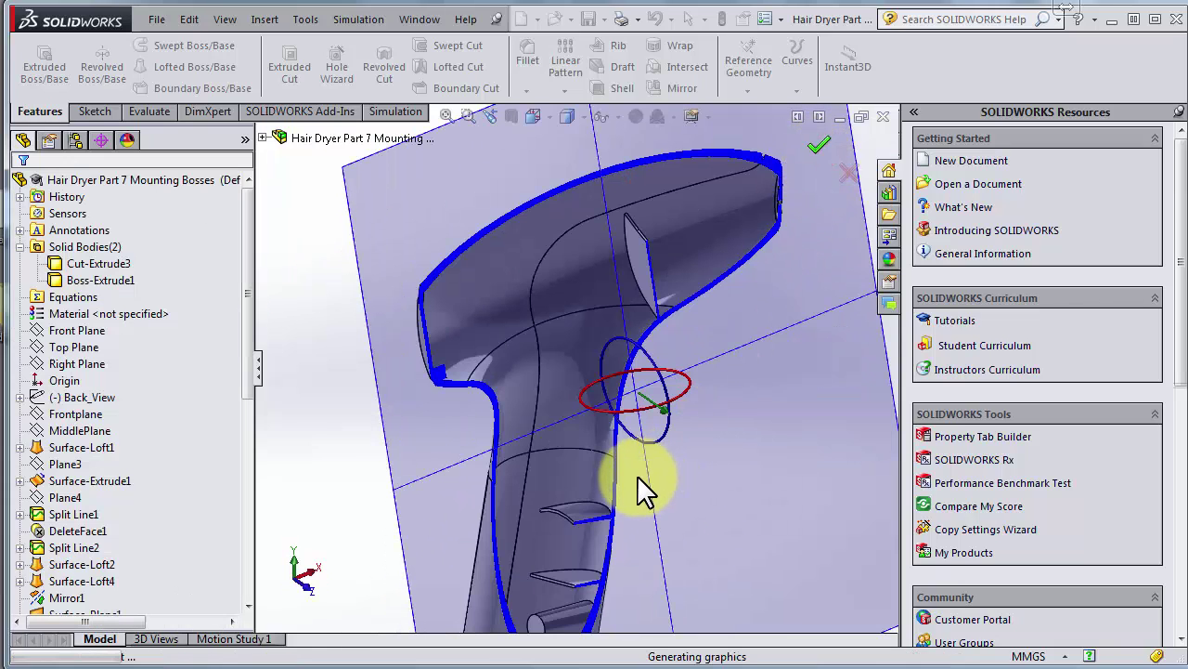
Step: Examine the sectioned handle's interior, including its ribs, lower end and the two solid bodies
scroll(544, 300, "up", 5)
scroll(517, 381, "down", 7)
middle_click_drag(517, 380, 399, 311)
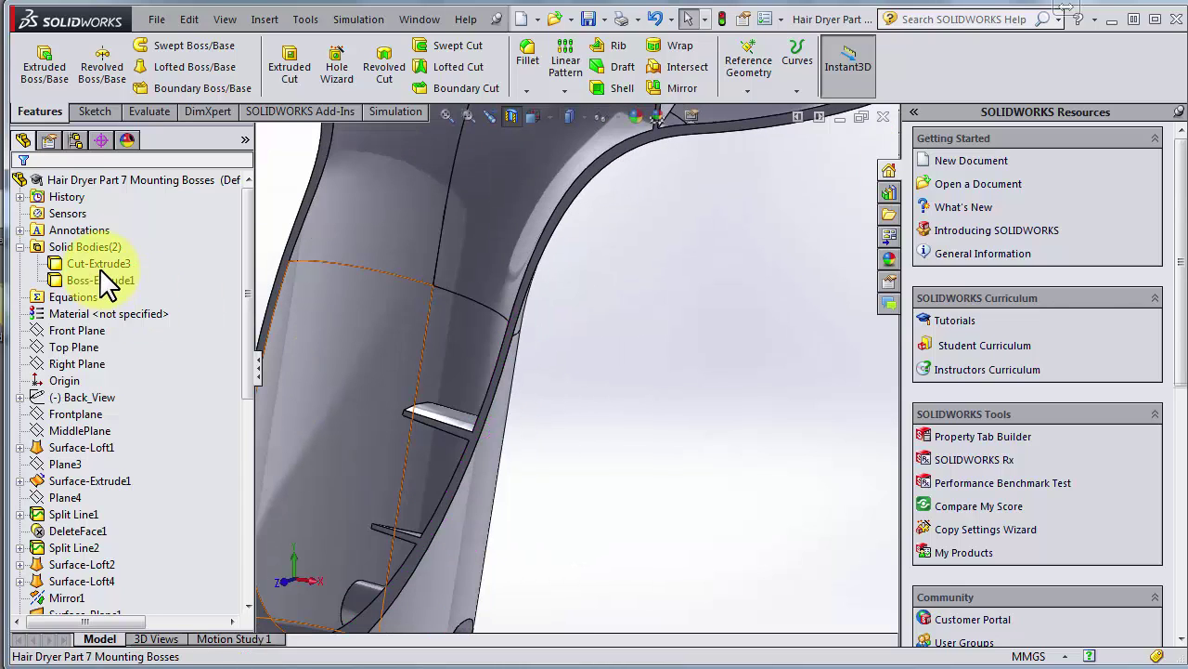
left_click(100, 265)
left_click(97, 280)
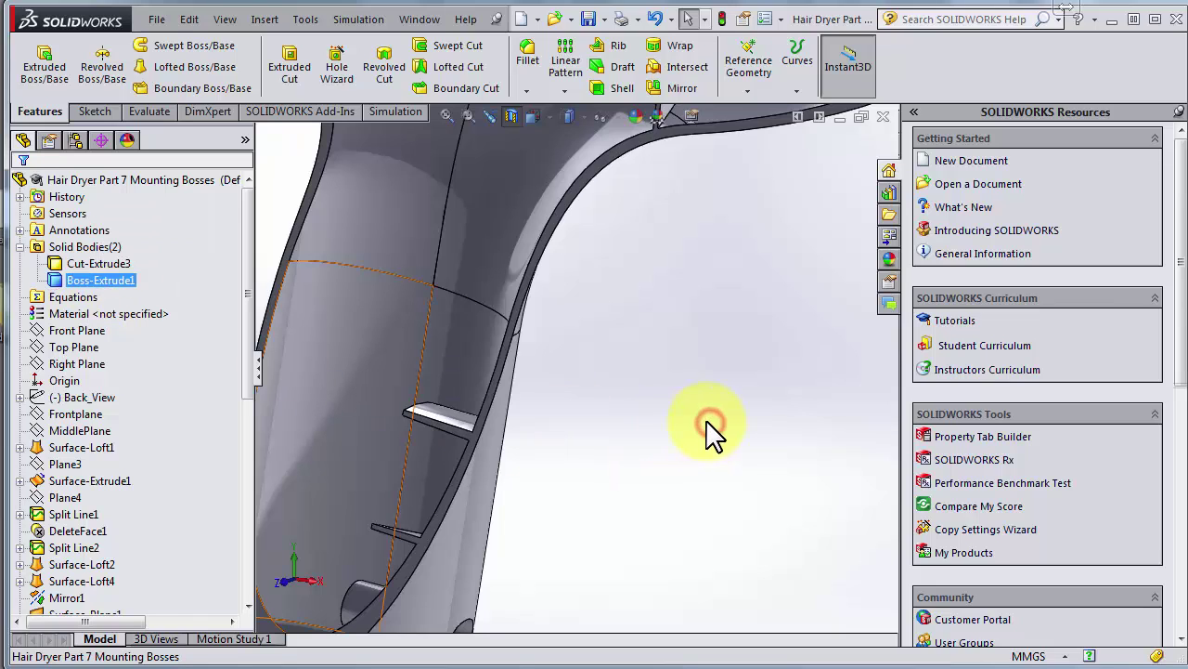
left_click(585, 343)
scroll(569, 390, "up", 5)
middle_click_drag(567, 398, 557, 471)
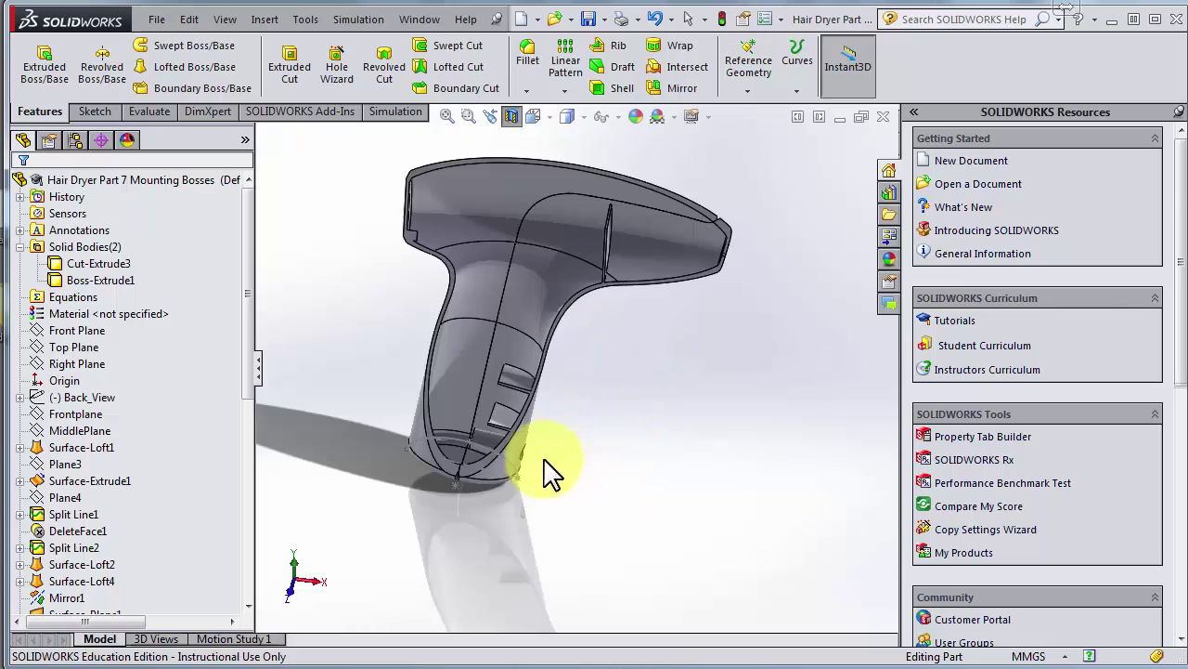
middle_click_drag(487, 542, 491, 534)
scroll(523, 409, "down", 4)
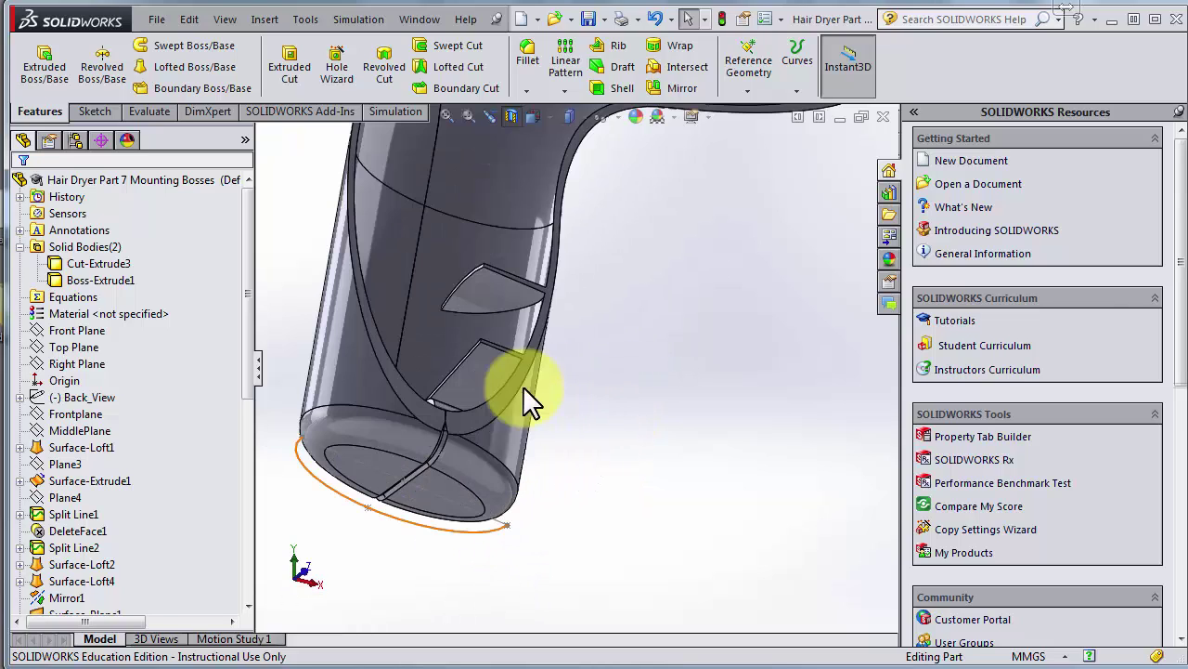
right_click(522, 351)
key("Escape")
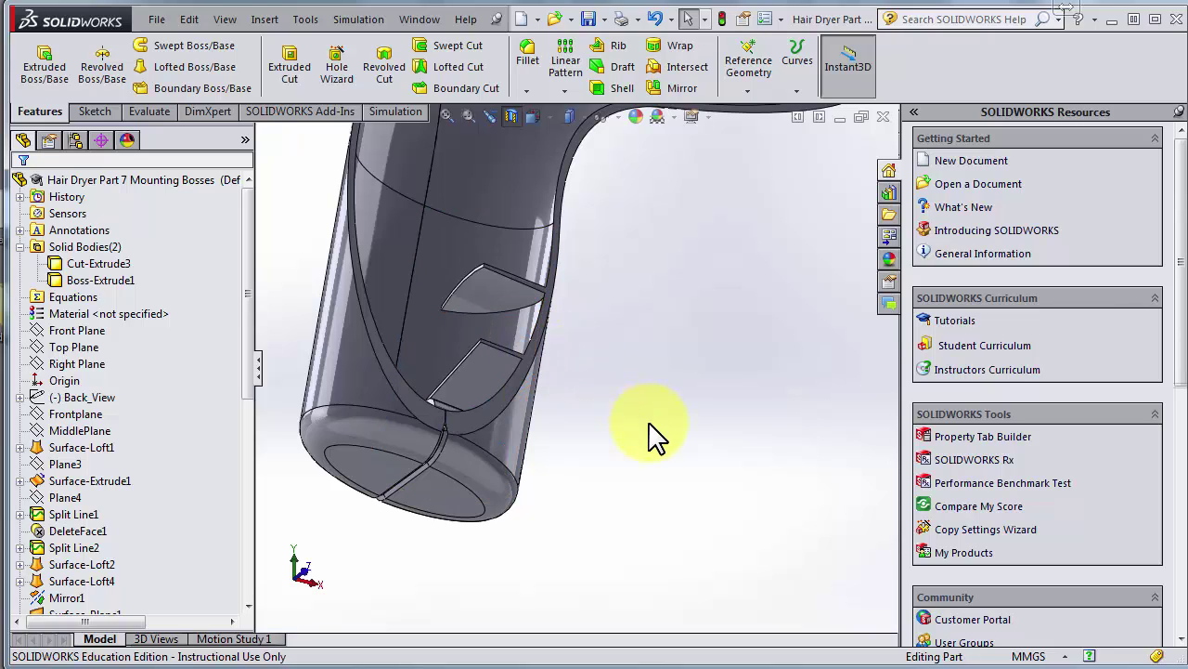
middle_click_drag(649, 381, 548, 409)
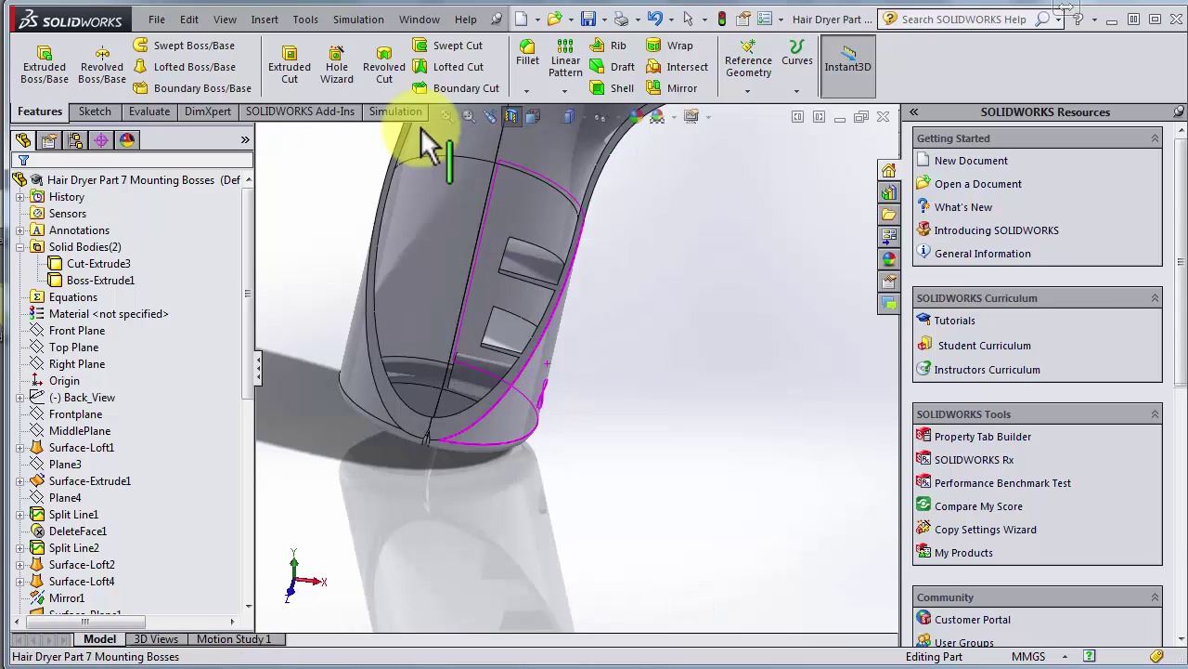
Step: Start a Mounting Boss fastening feature and place it on the handle's inner face between the two ribs
left_click(252, 18)
left_click(255, 19)
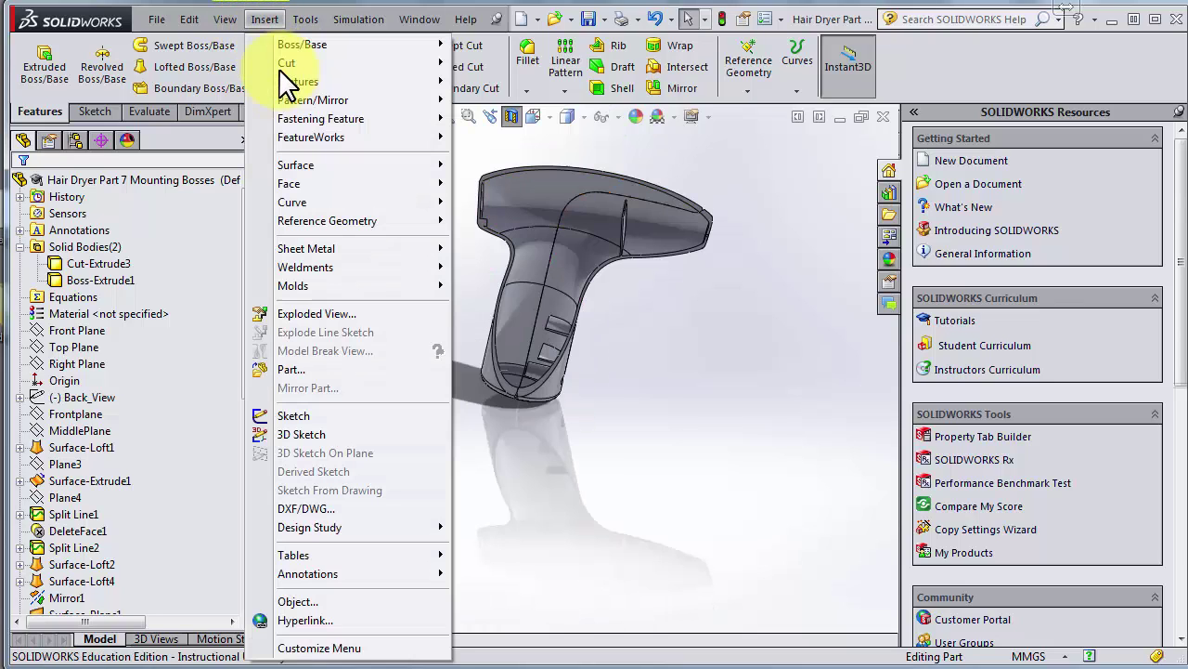
mouse_move(390, 82)
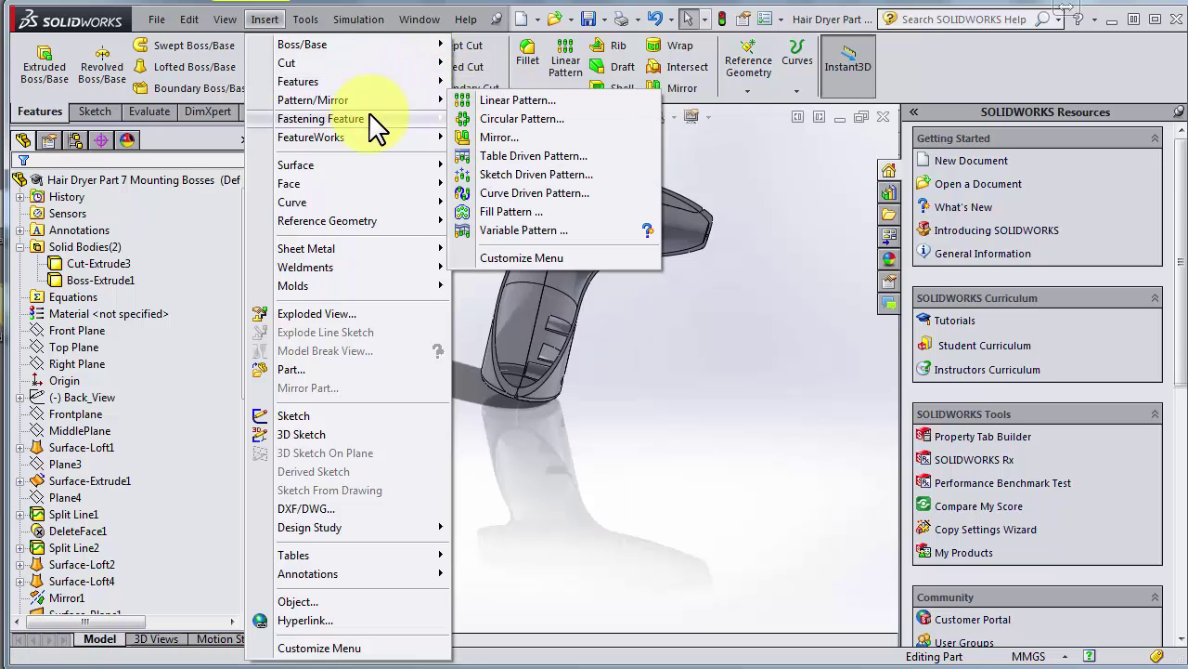
mouse_move(402, 121)
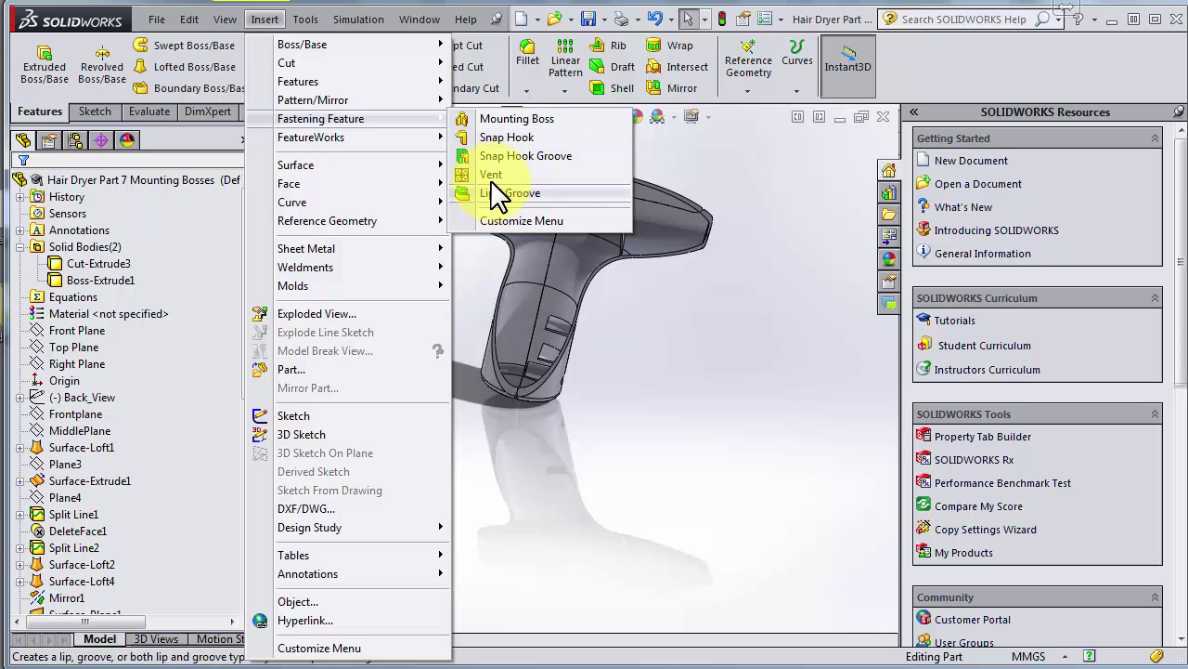
left_click(502, 119)
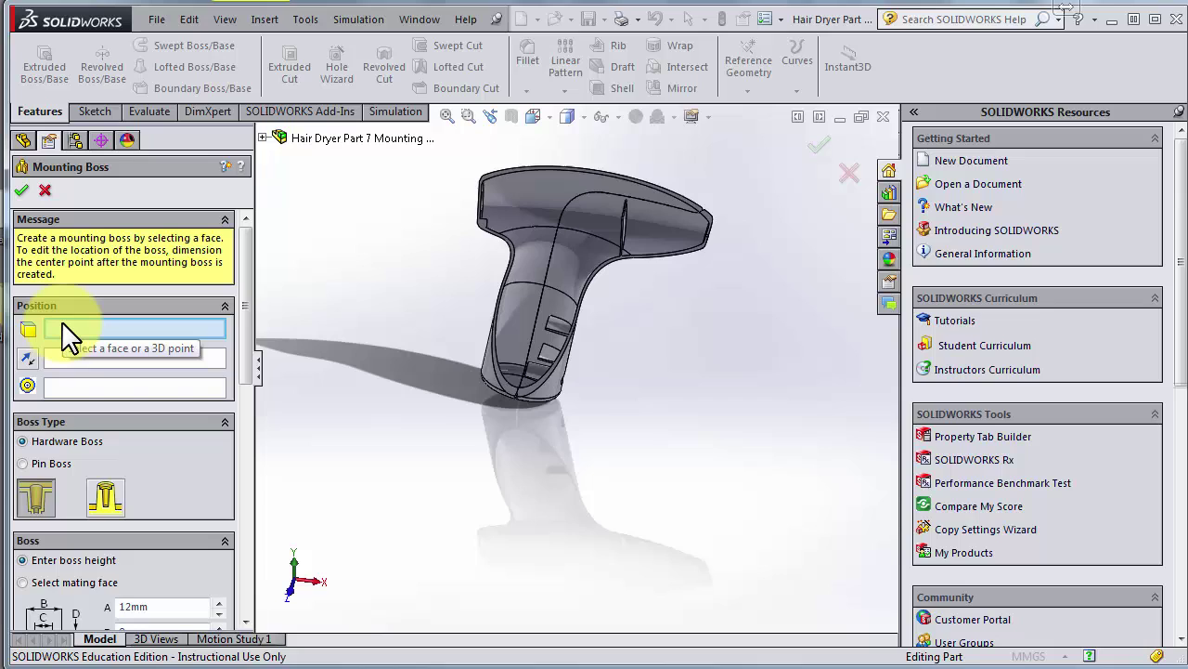
mouse_move(568, 409)
middle_mouse_down()
mouse_move(584, 425)
mouse_move(605, 412)
mouse_move(573, 414)
middle_mouse_up()
scroll(558, 372, "down", 5)
middle_click_drag(562, 368, 571, 304)
scroll(557, 282, "down", 4)
scroll(527, 195, "up", 2)
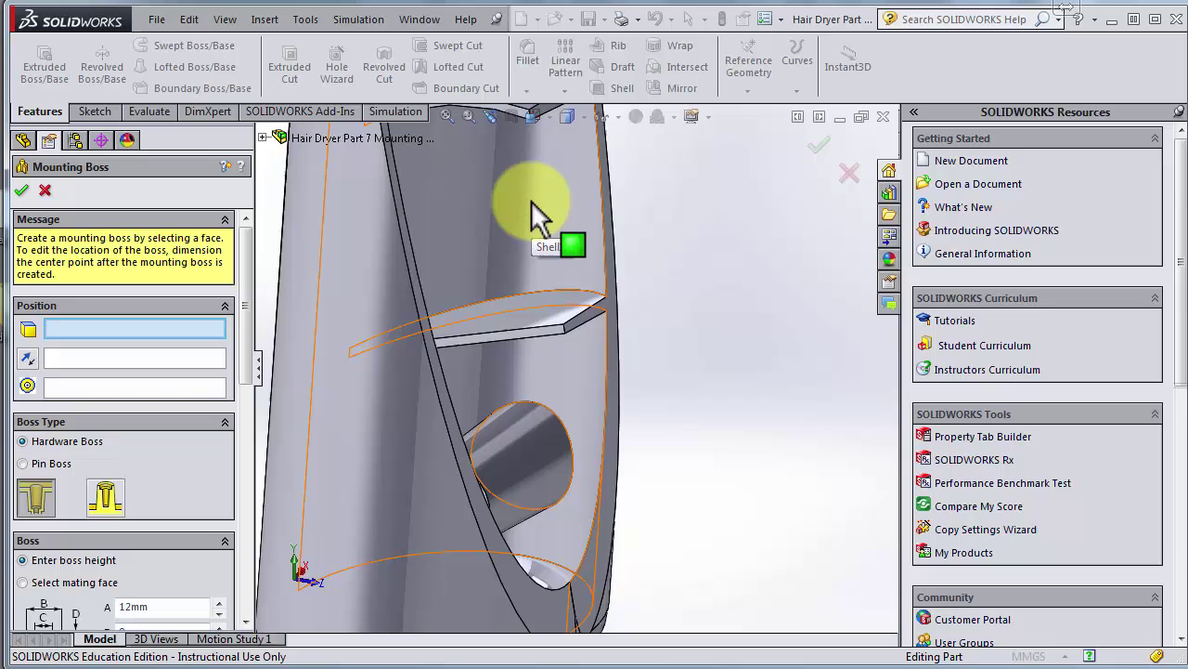
left_click(531, 200)
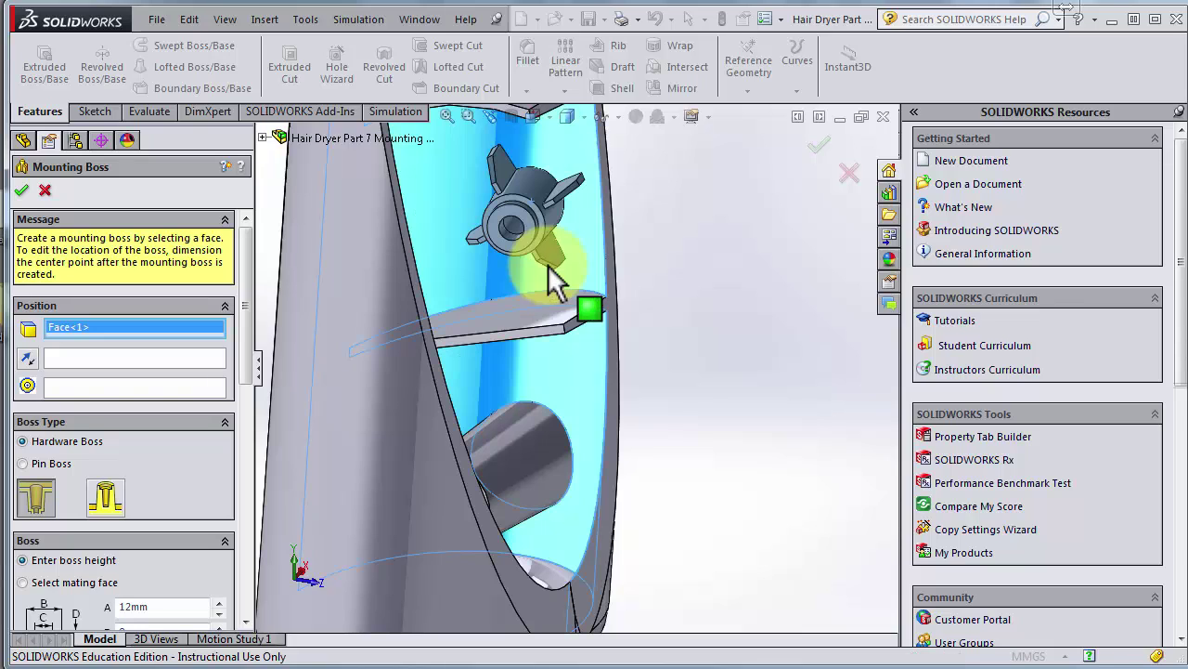
Step: Set the mounting boss direction from the flat end face of the round post below the handle's lower rib
scroll(543, 302, "up", 3)
middle_click_drag(539, 309, 548, 359)
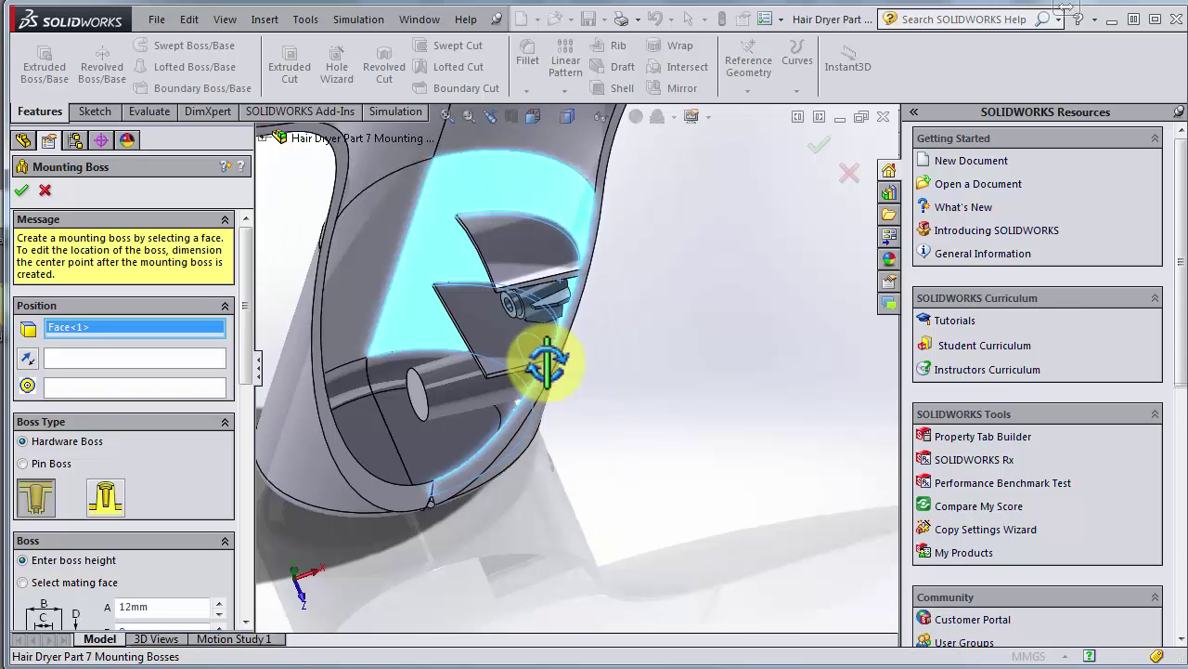
scroll(561, 315, "up", 2)
key("Left")
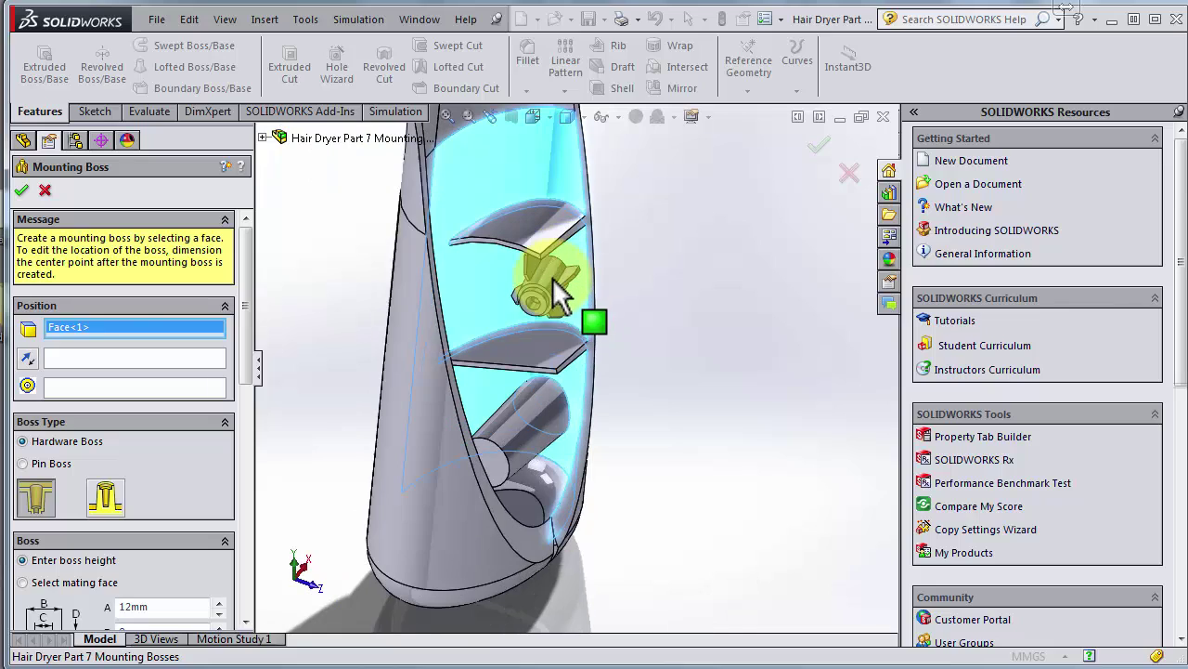
left_click(105, 356)
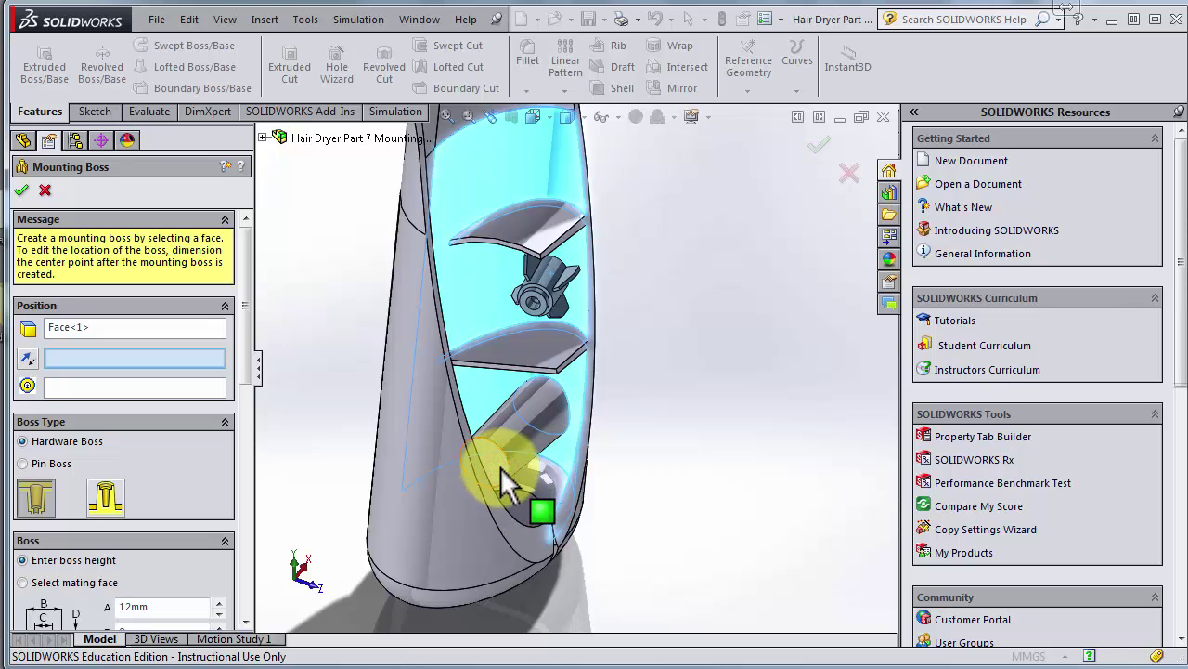
left_click(518, 277)
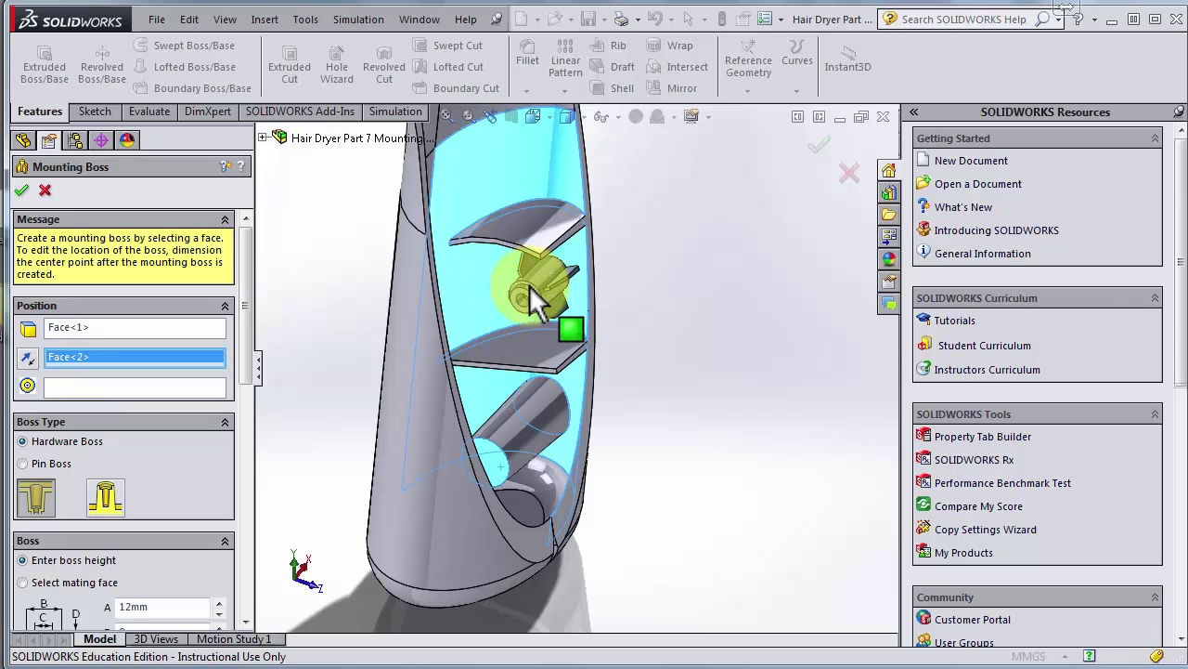
middle_click(552, 337)
scroll(523, 306, "down", 3)
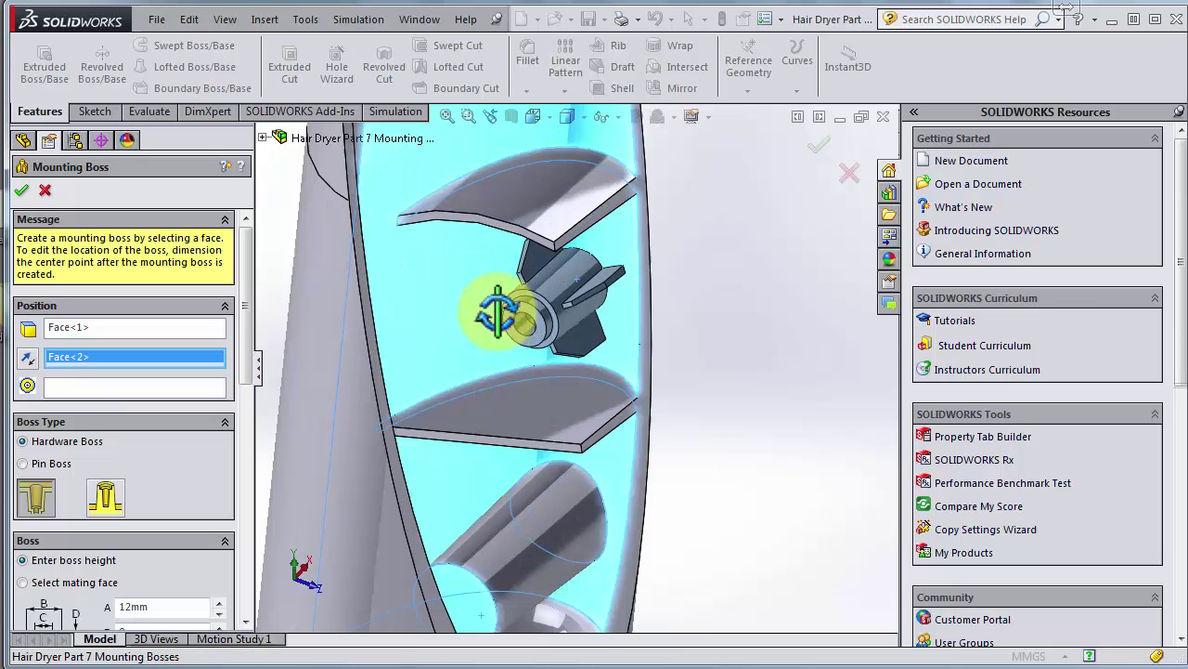
scroll(319, 510, "down", 3)
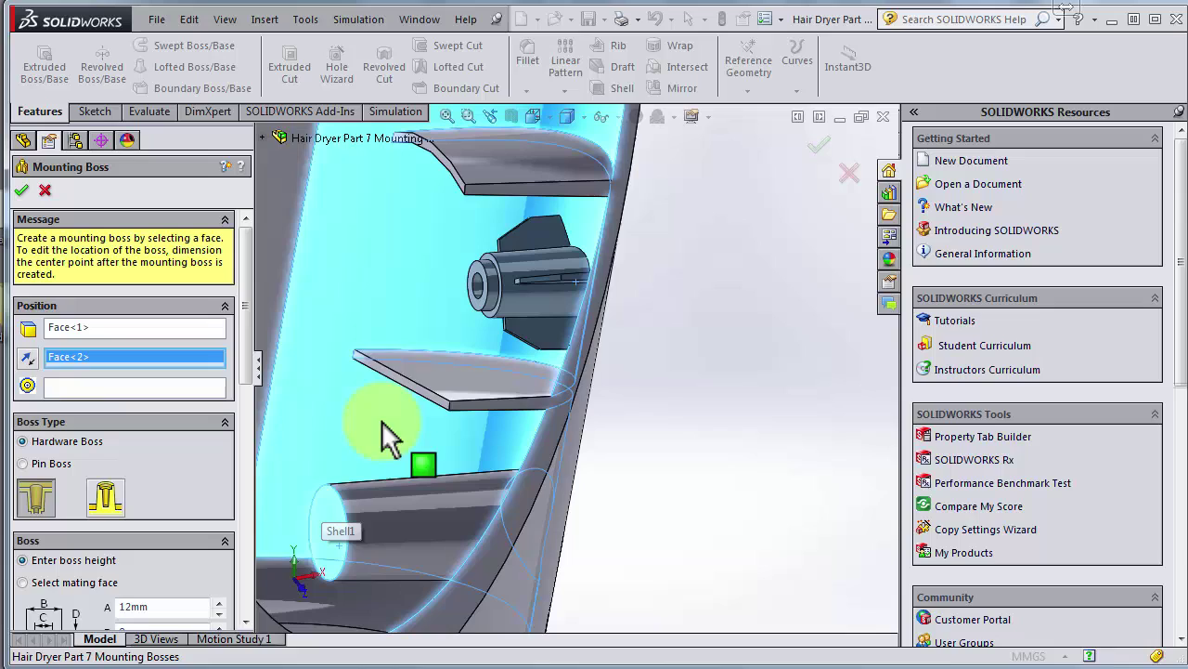
scroll(412, 352, "up", 3)
Step: Try the Pin Boss type with its pin style and restore the Hardware Boss type
left_click_drag(247, 360, 249, 390)
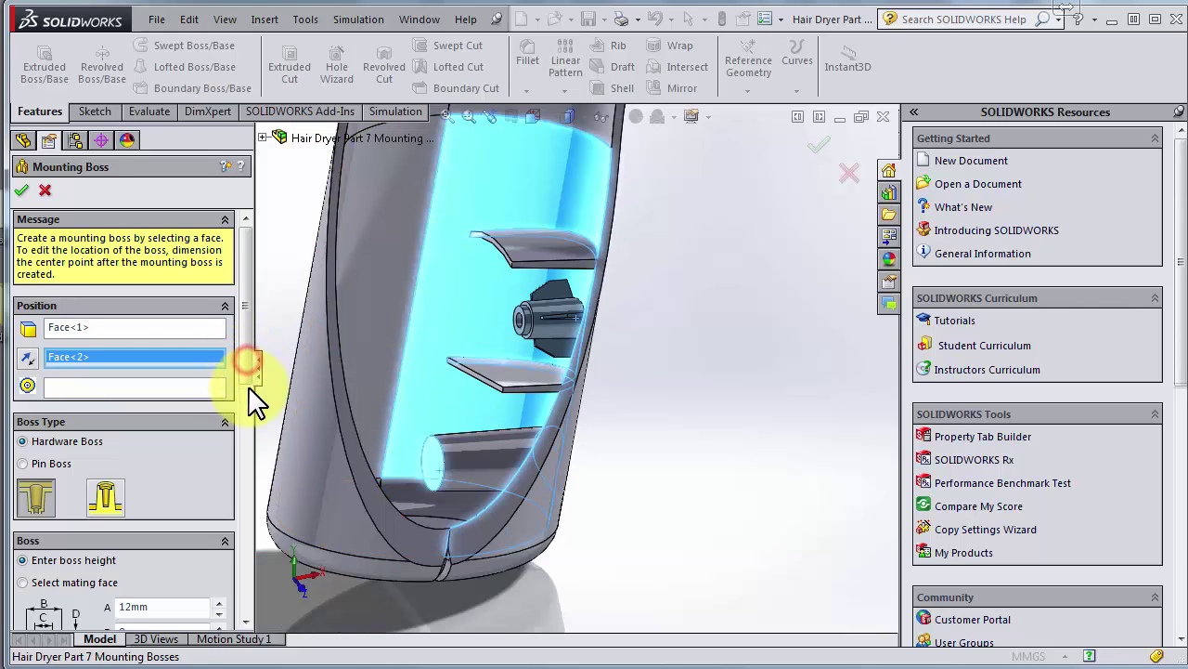
scroll(251, 385, "down", 2)
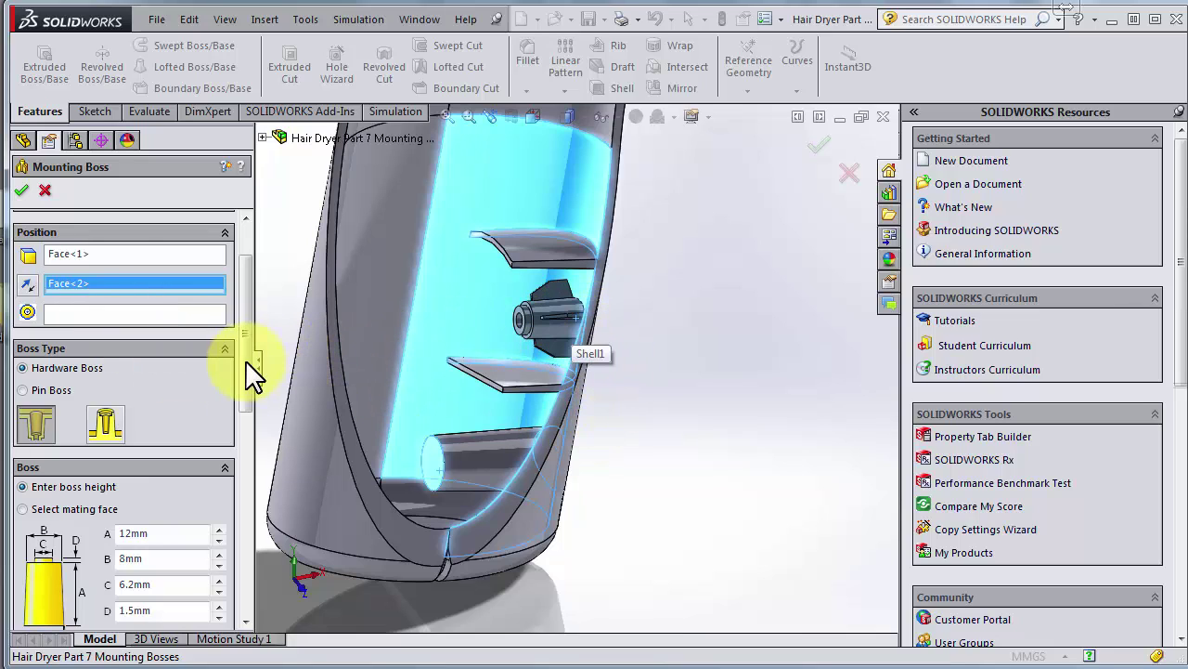
scroll(253, 409, "down", 1)
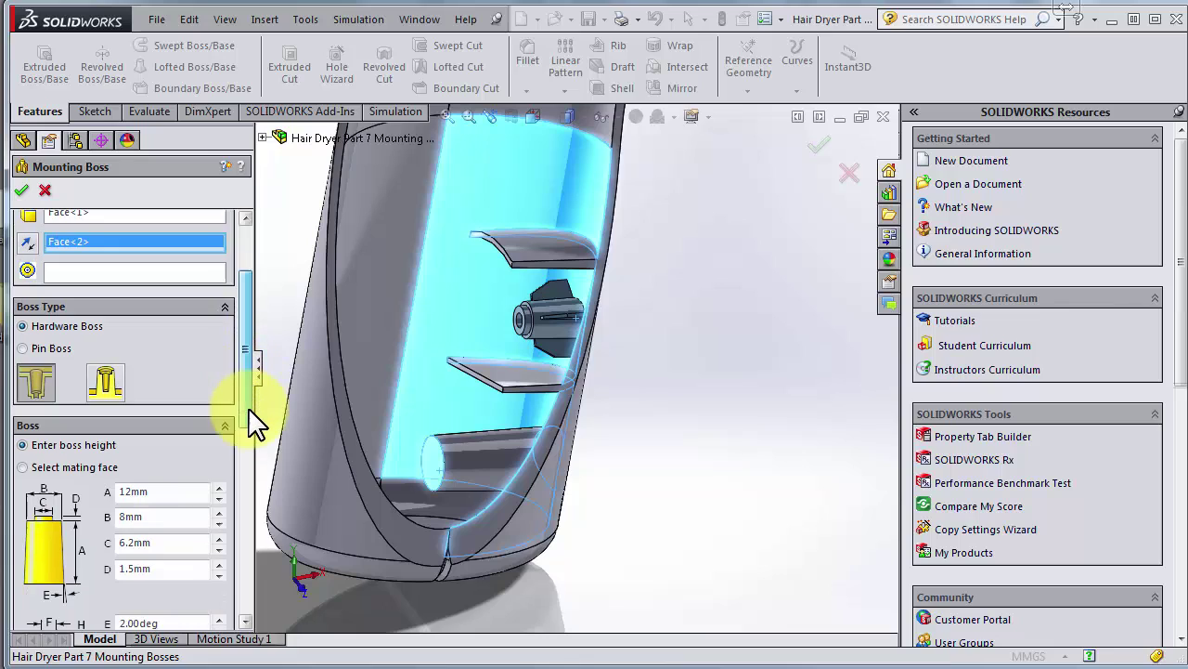
scroll(162, 320, "down", 2)
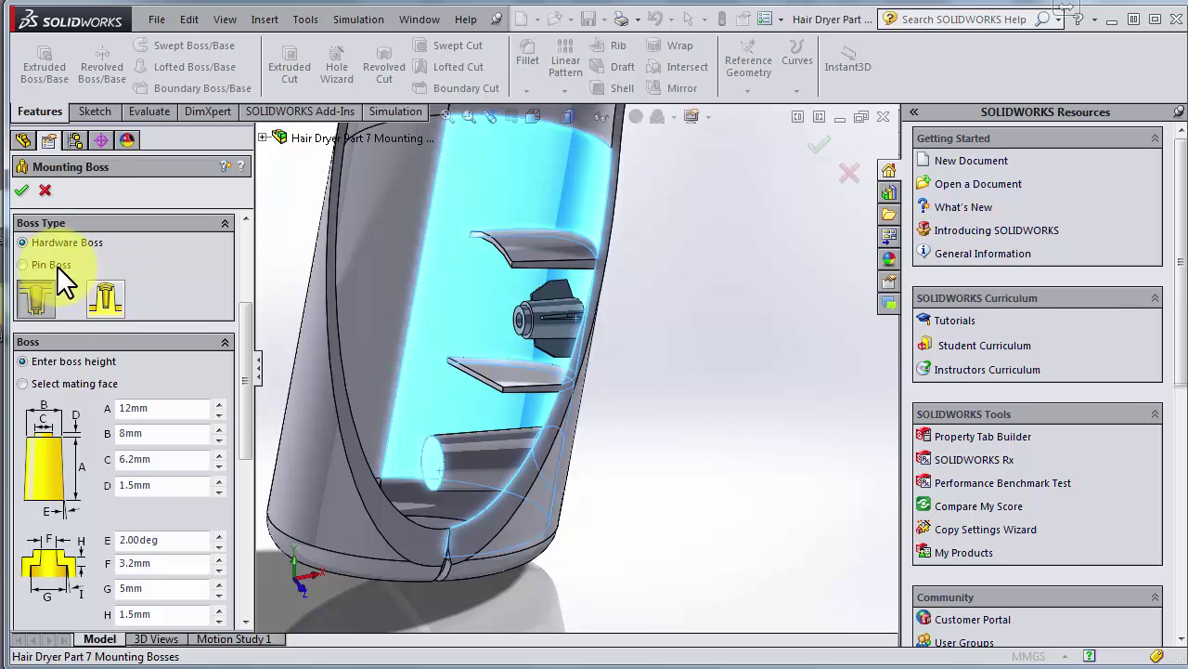
left_click(23, 264)
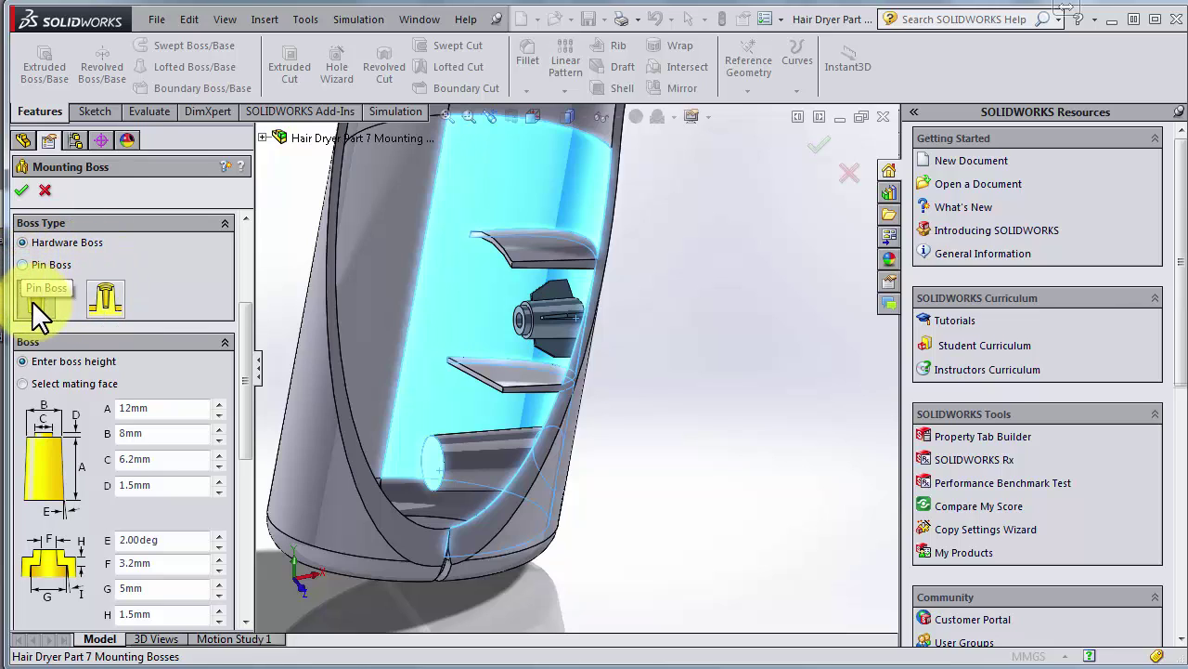
left_click(32, 299)
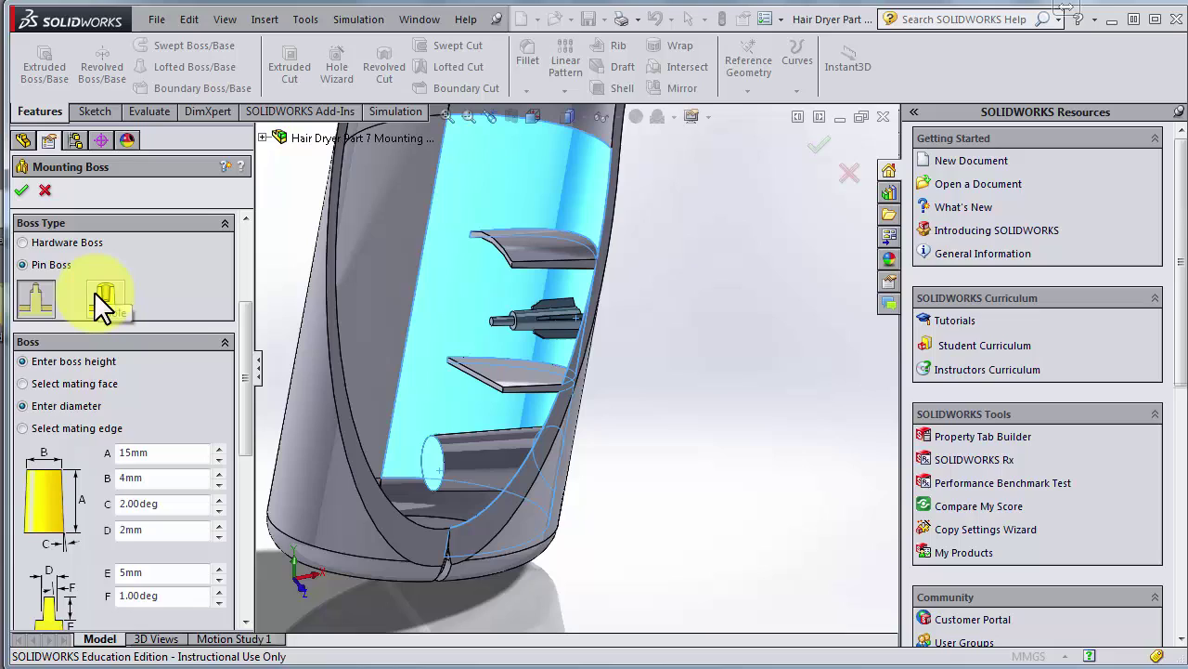
left_click(102, 302)
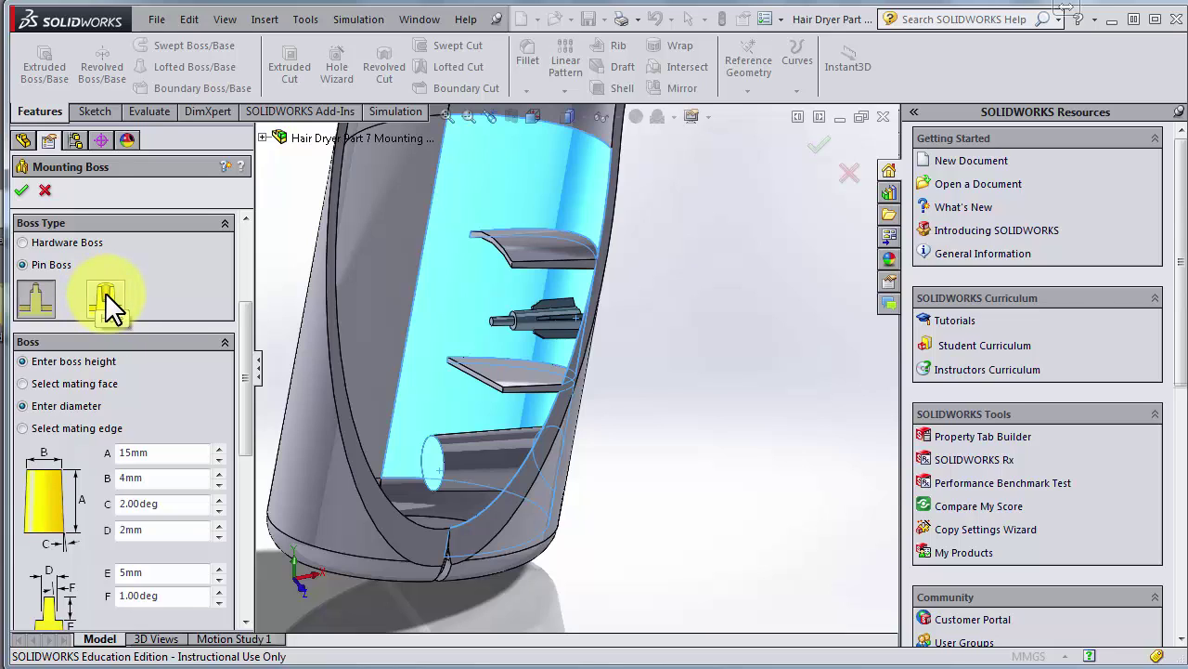
left_click(34, 294)
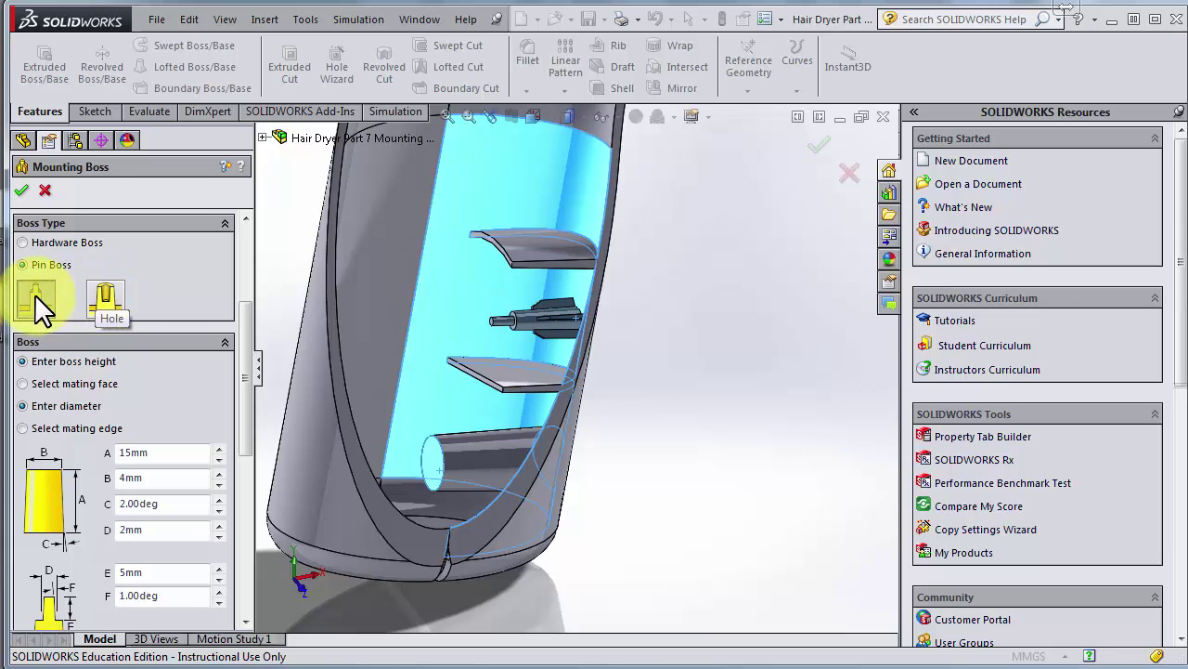
left_click(111, 299)
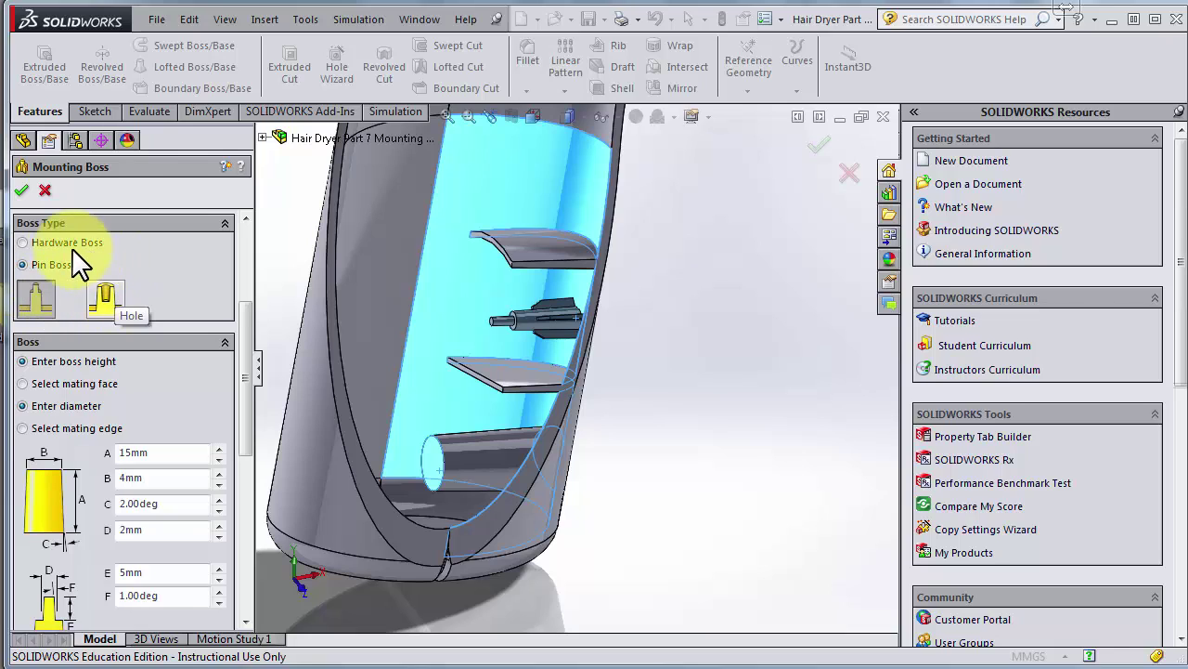
left_click(23, 243)
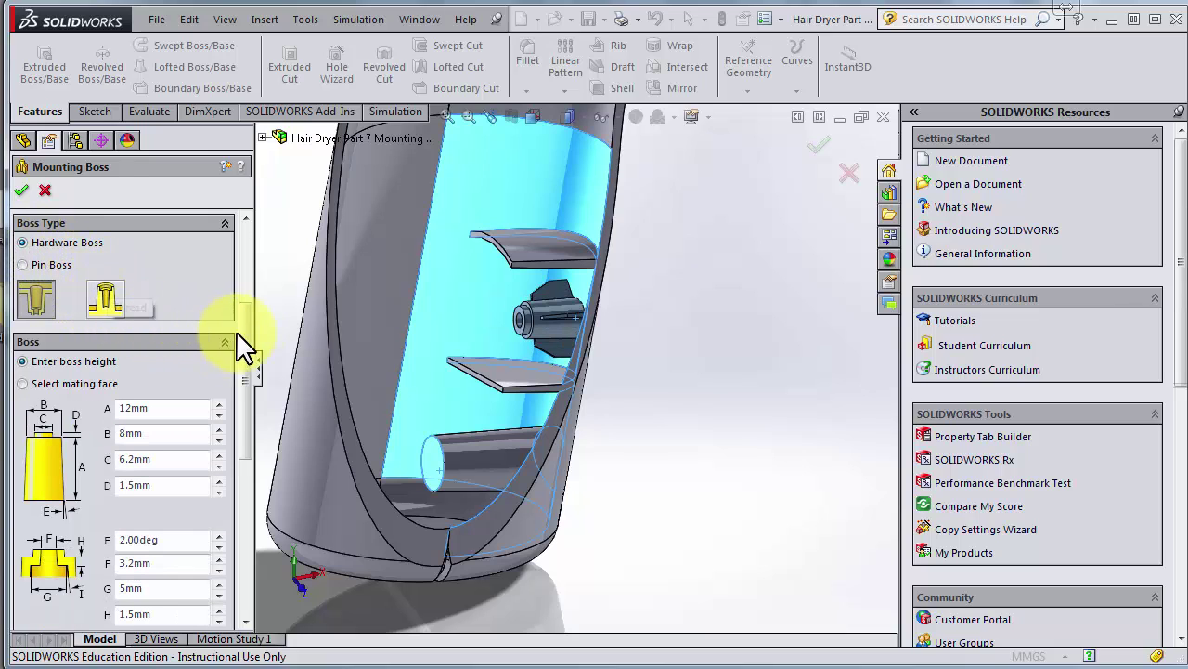
Step: Try boss heights of 14 mm and 15 mm for the hardware boss
scroll(245, 381, "down", 3)
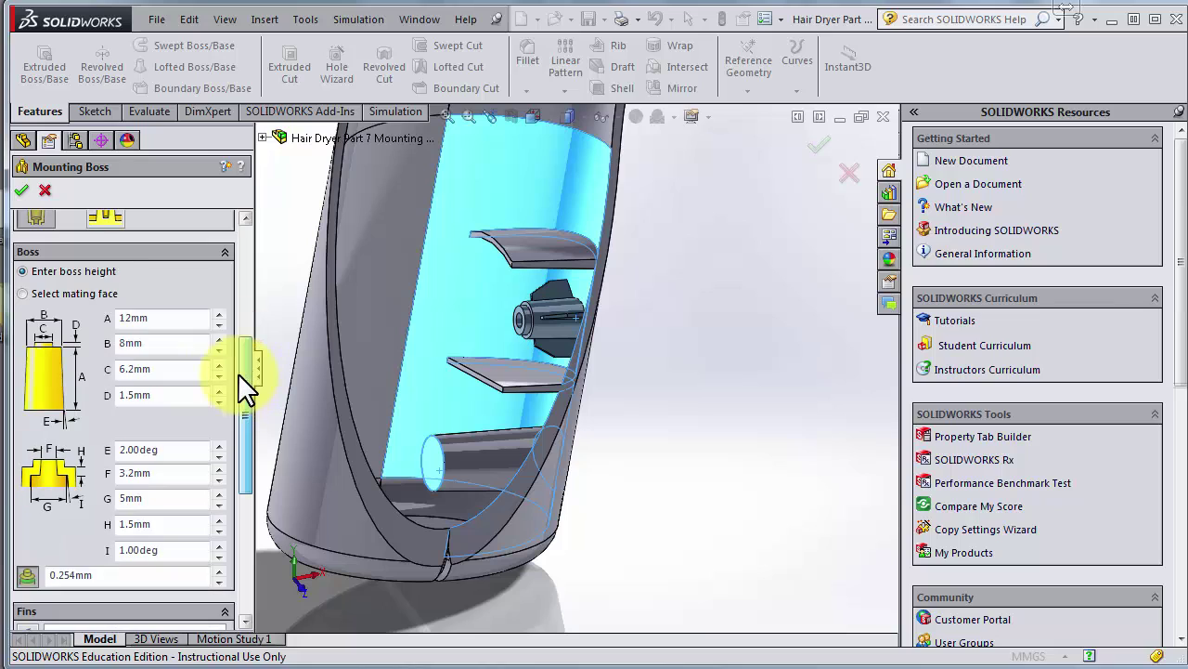
scroll(47, 255, "down", 1)
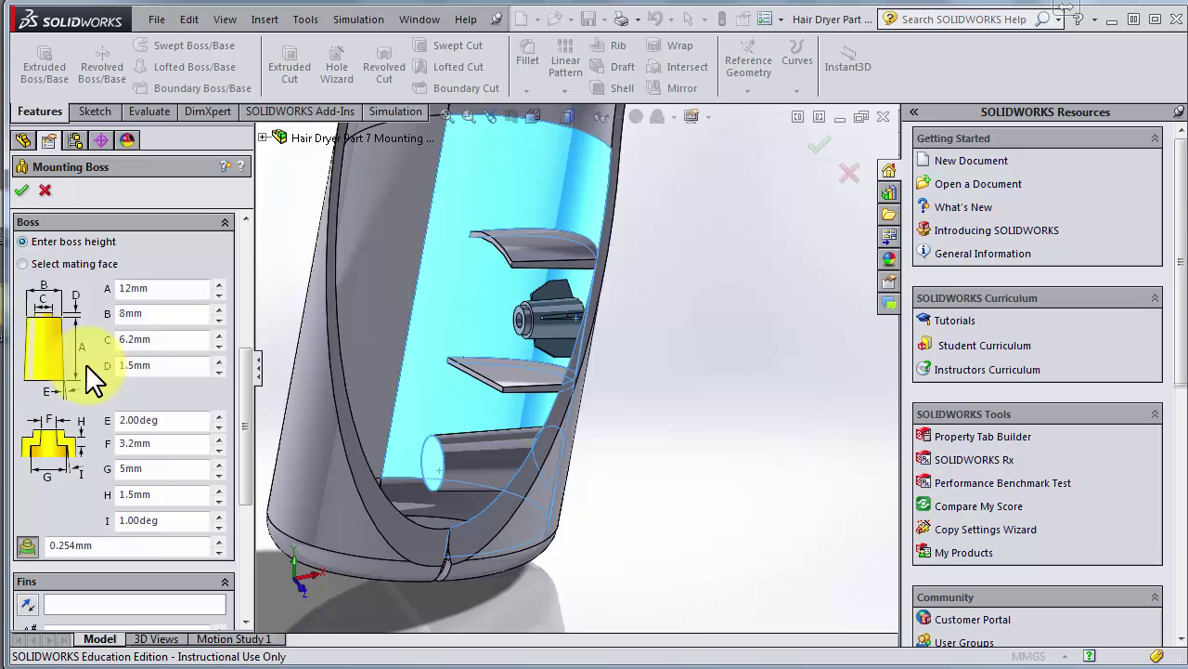
left_click_drag(147, 288, 102, 287)
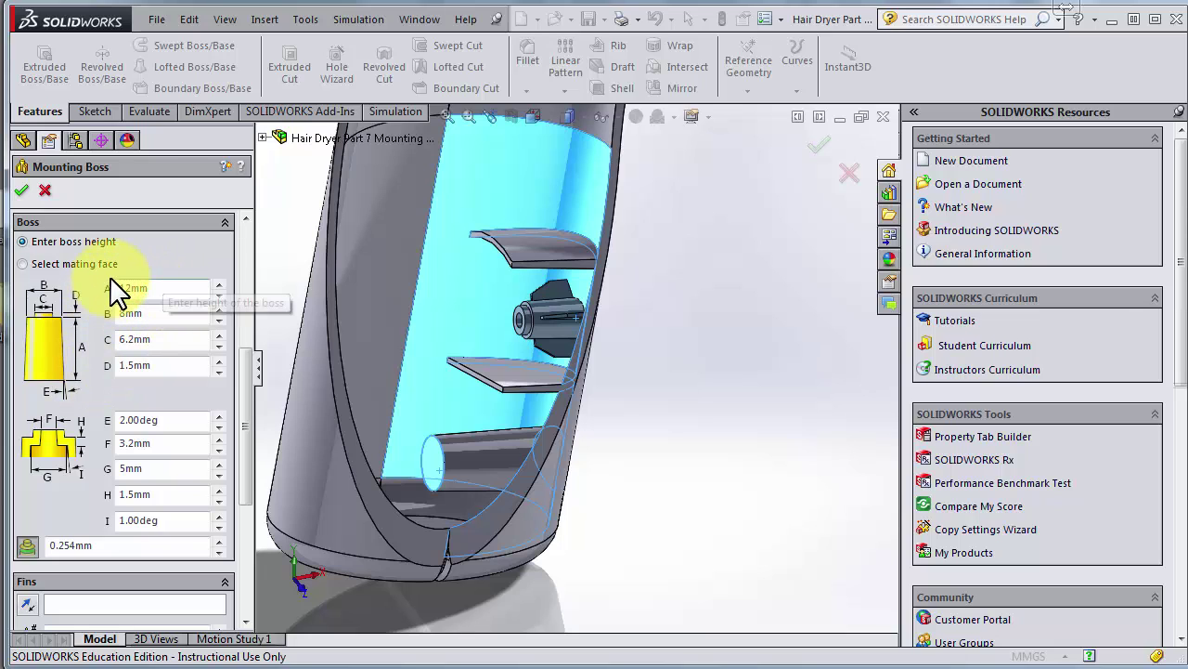
double_click(130, 288)
type("14")
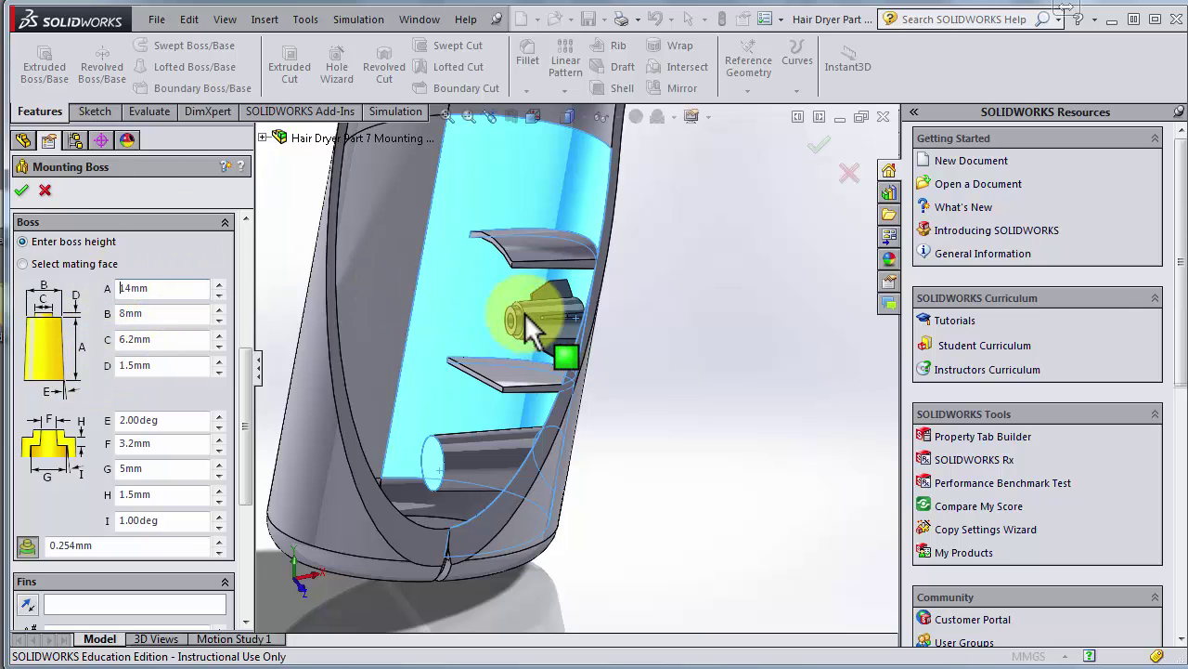
left_click(164, 288)
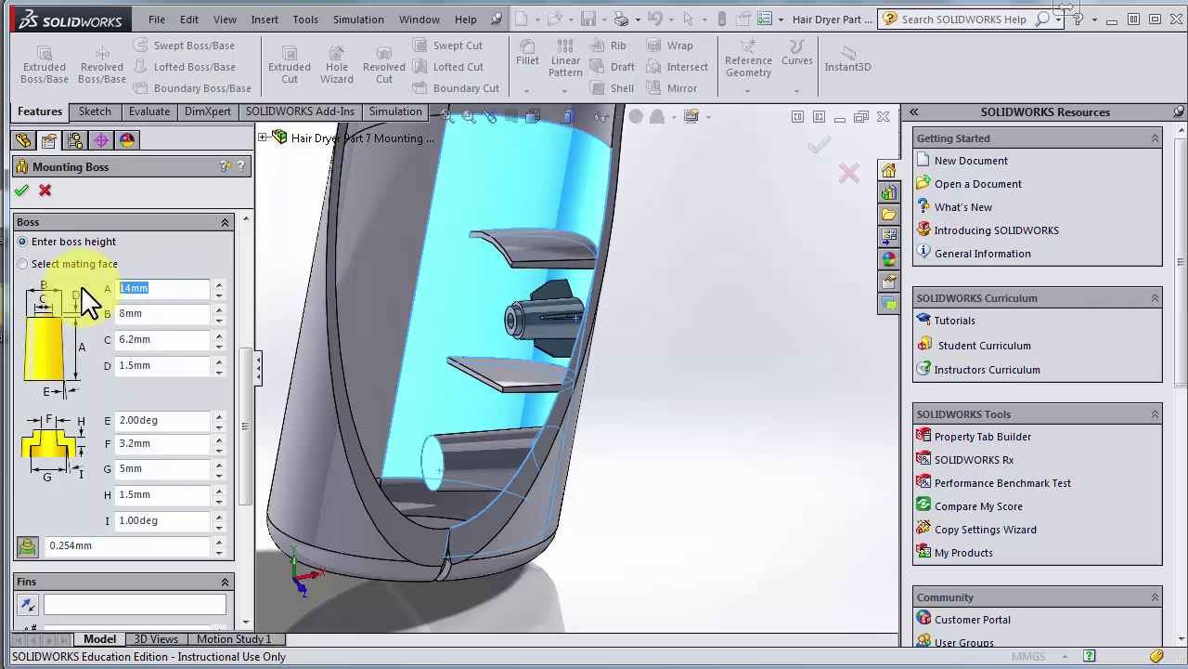
type("15")
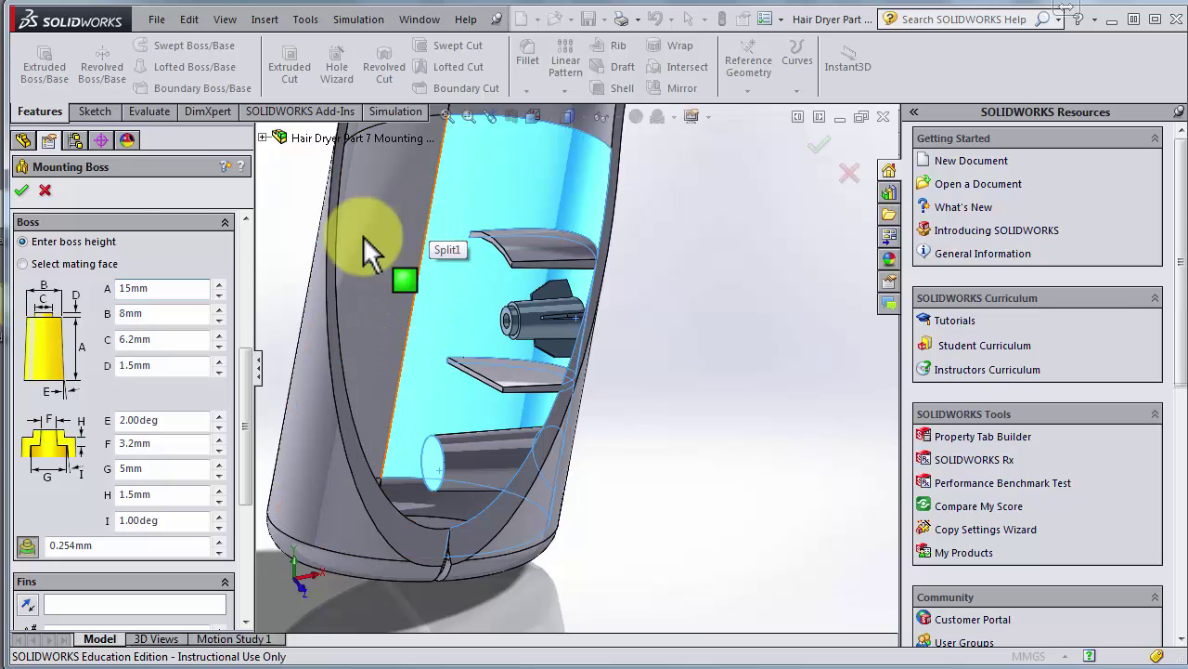
Step: Define the boss height by a mating face, using Select Other to pick the Split1 face at the seam in the handle's lower end
left_click(23, 263)
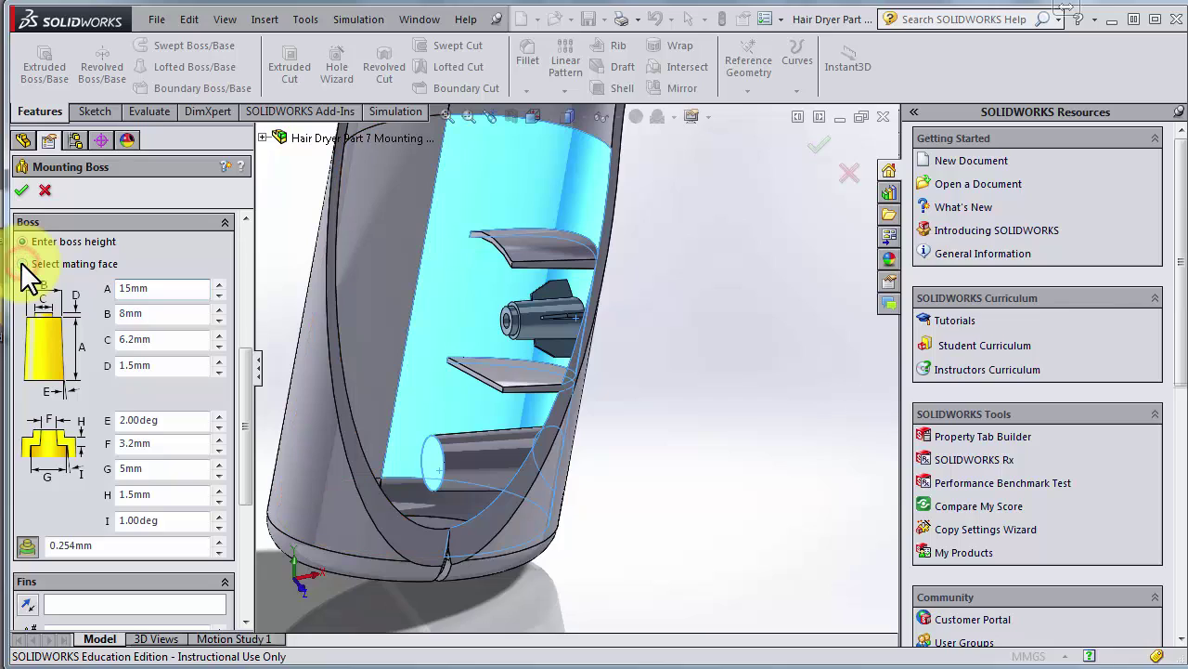
left_click(23, 263)
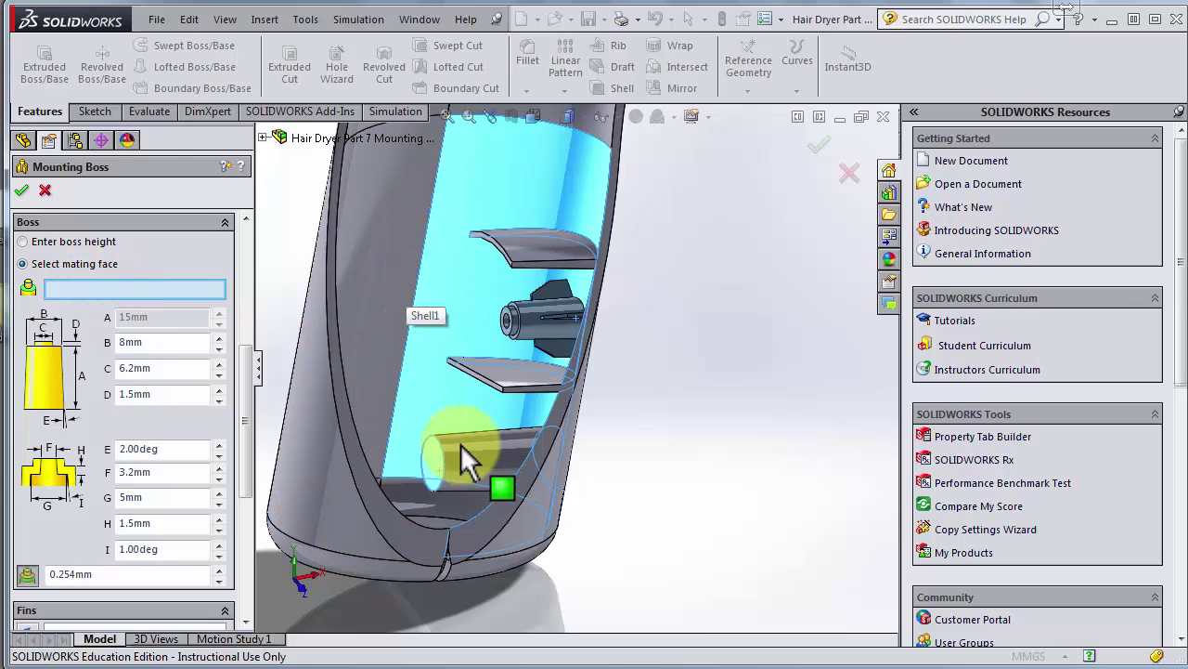
scroll(484, 450, "up", 4)
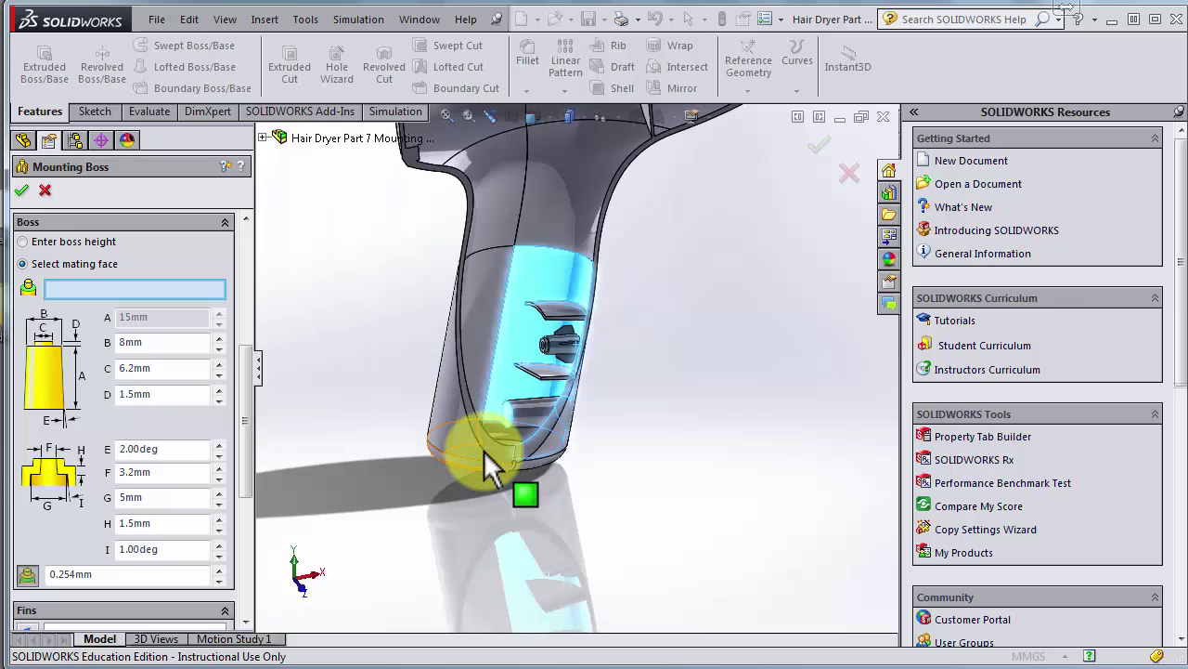
scroll(487, 462, "down", 3)
scroll(624, 379, "down", 2)
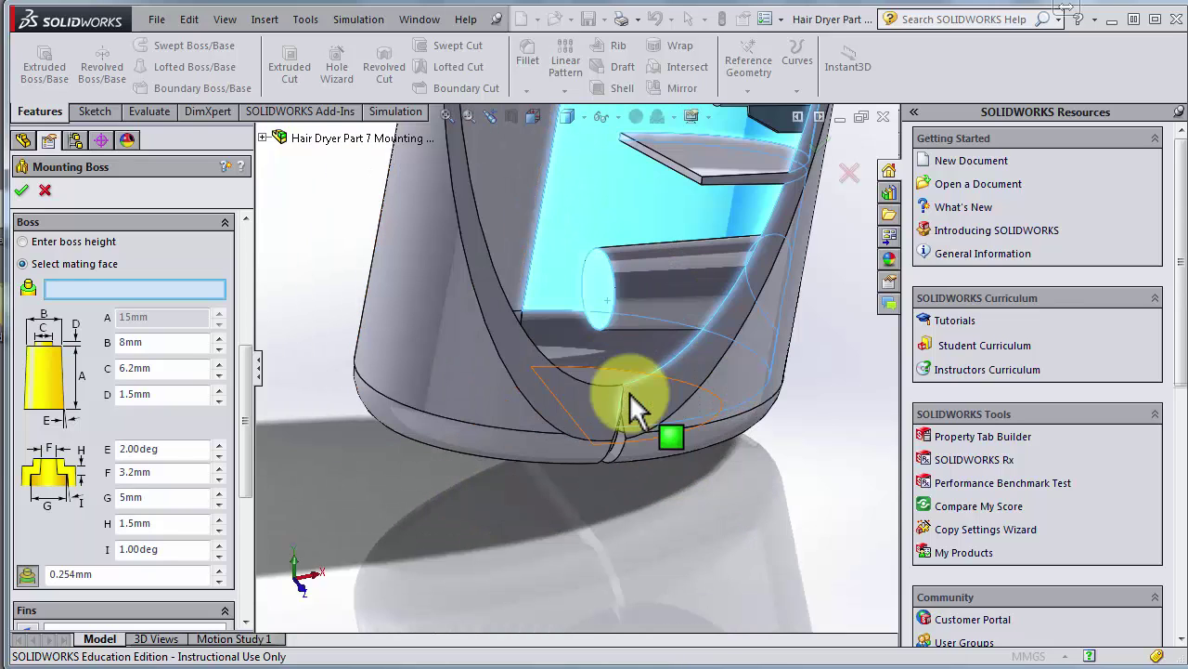
scroll(657, 426, "down", 3)
middle_click_drag(655, 418, 684, 385)
scroll(618, 435, "down", 2)
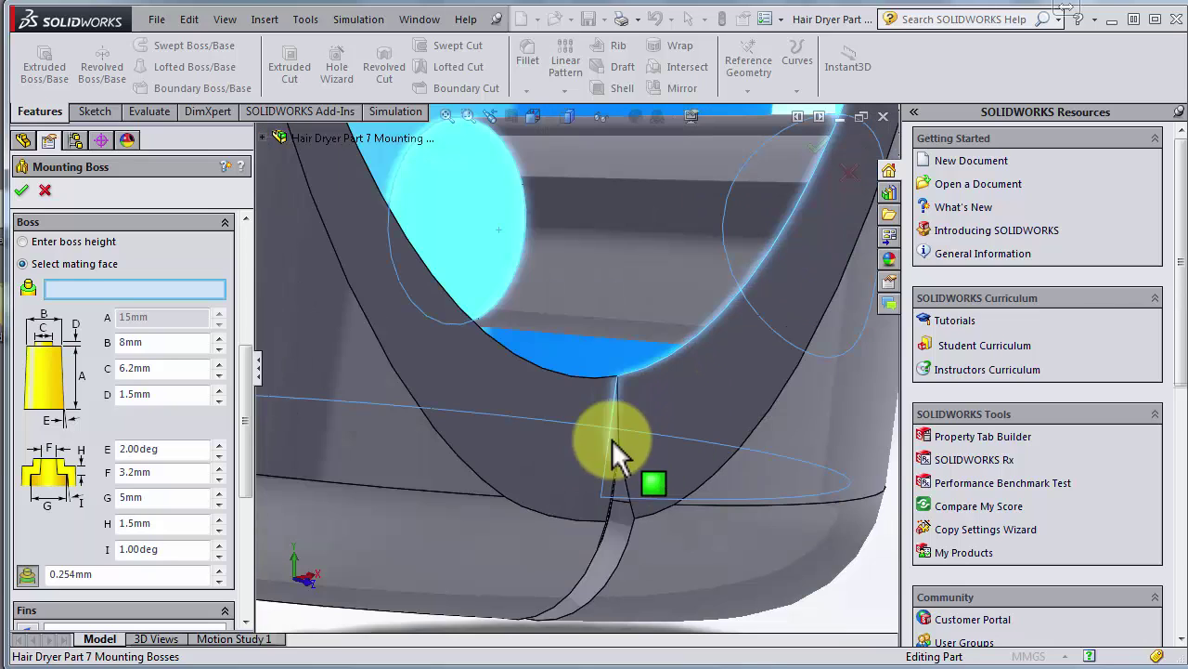
scroll(547, 415, "down", 2)
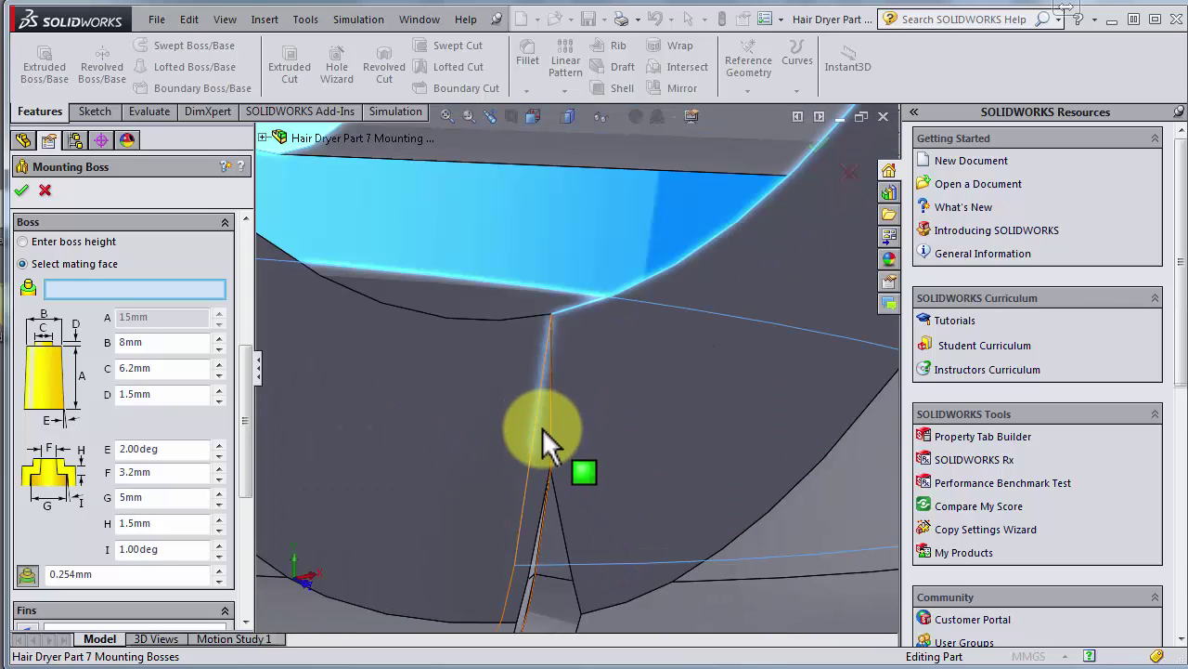
scroll(558, 416, "up", 2)
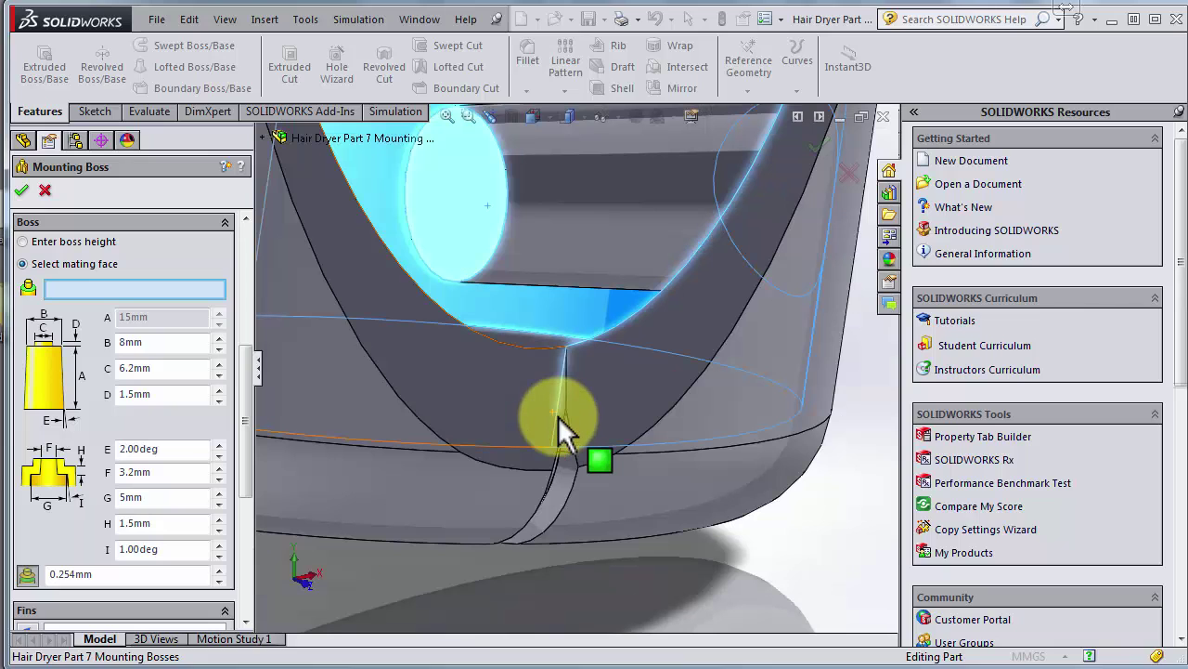
scroll(568, 393, "down", 2)
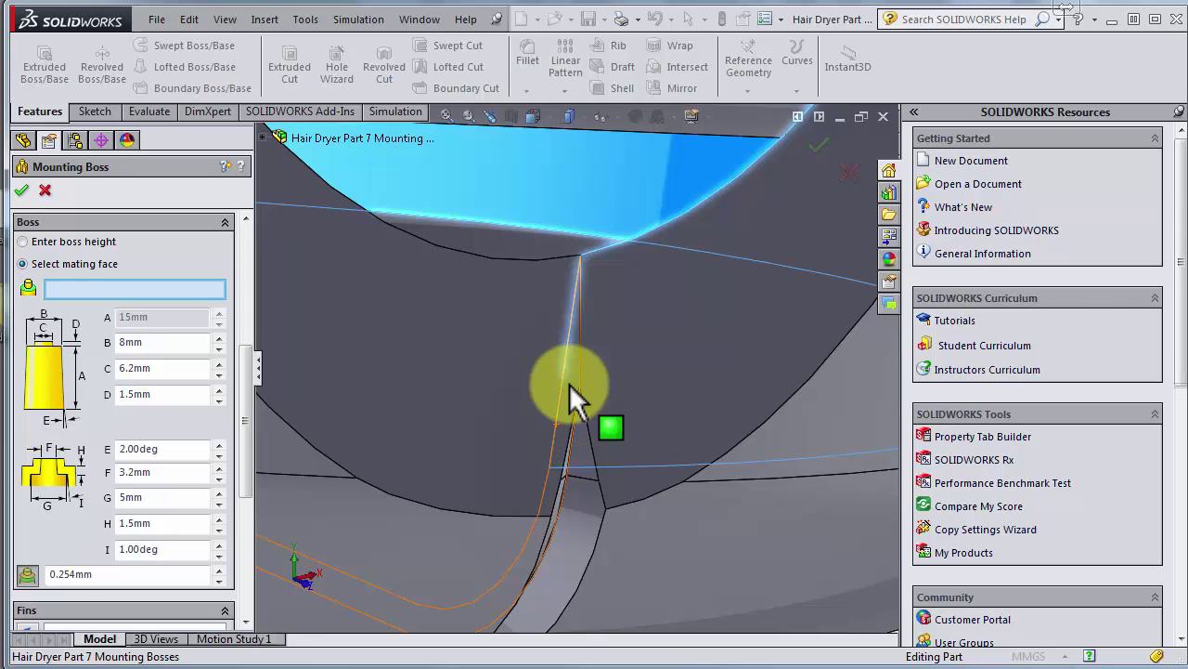
right_click(569, 384)
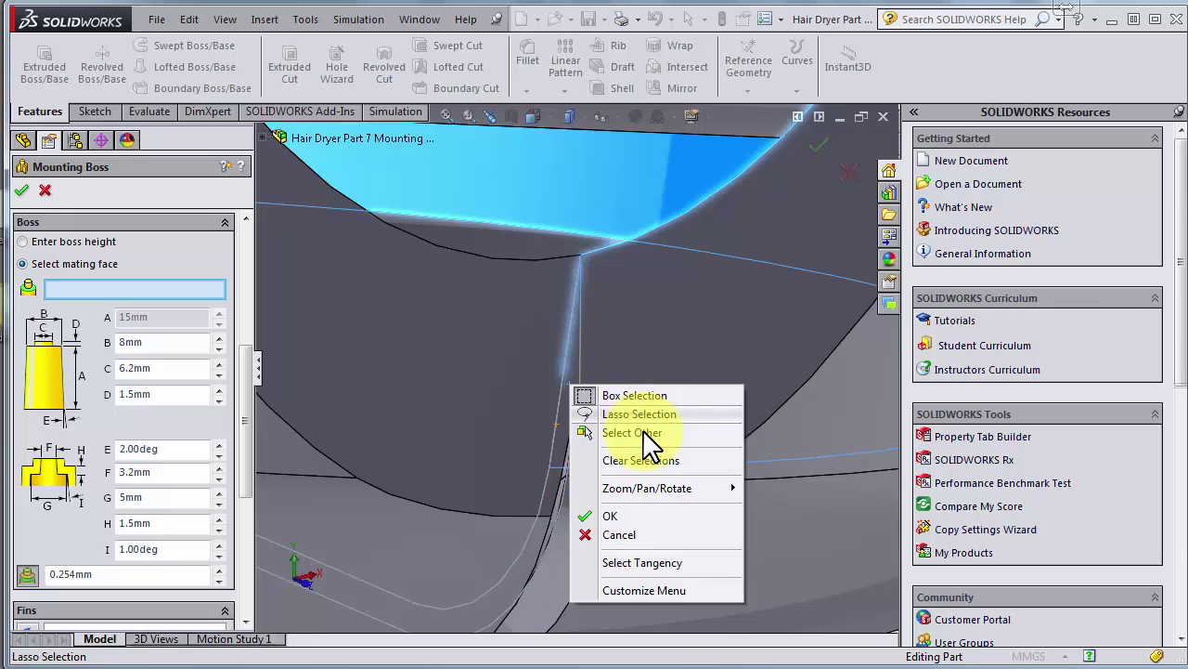
left_click(648, 434)
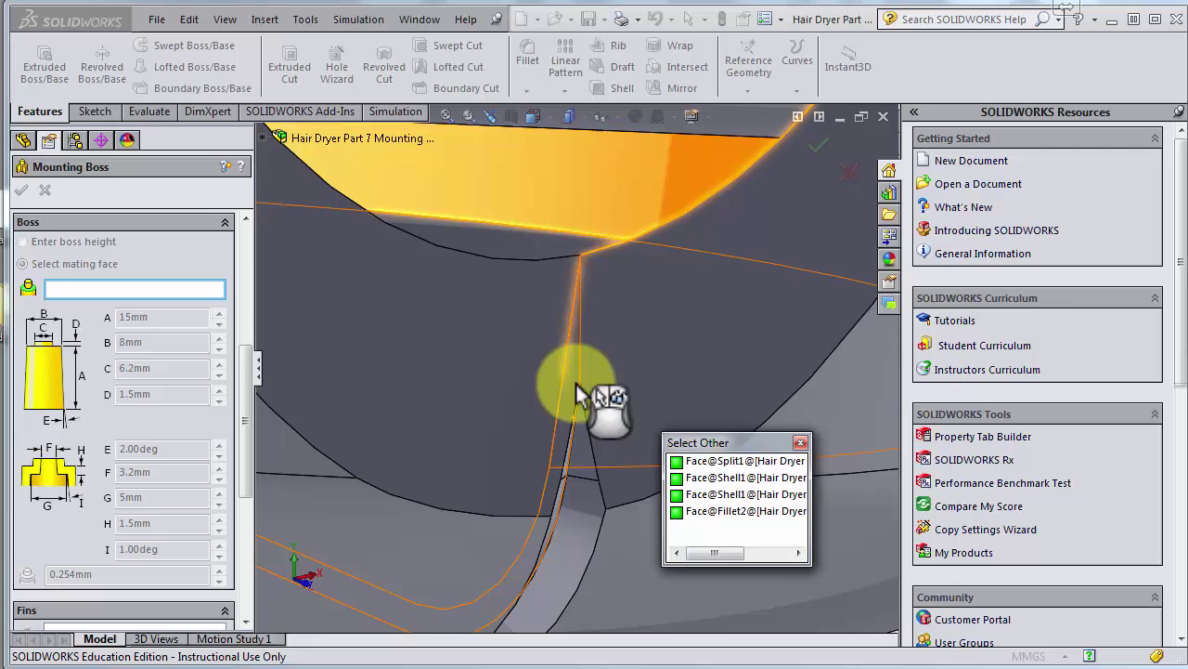
left_click(725, 460)
scroll(647, 418, "up", 2)
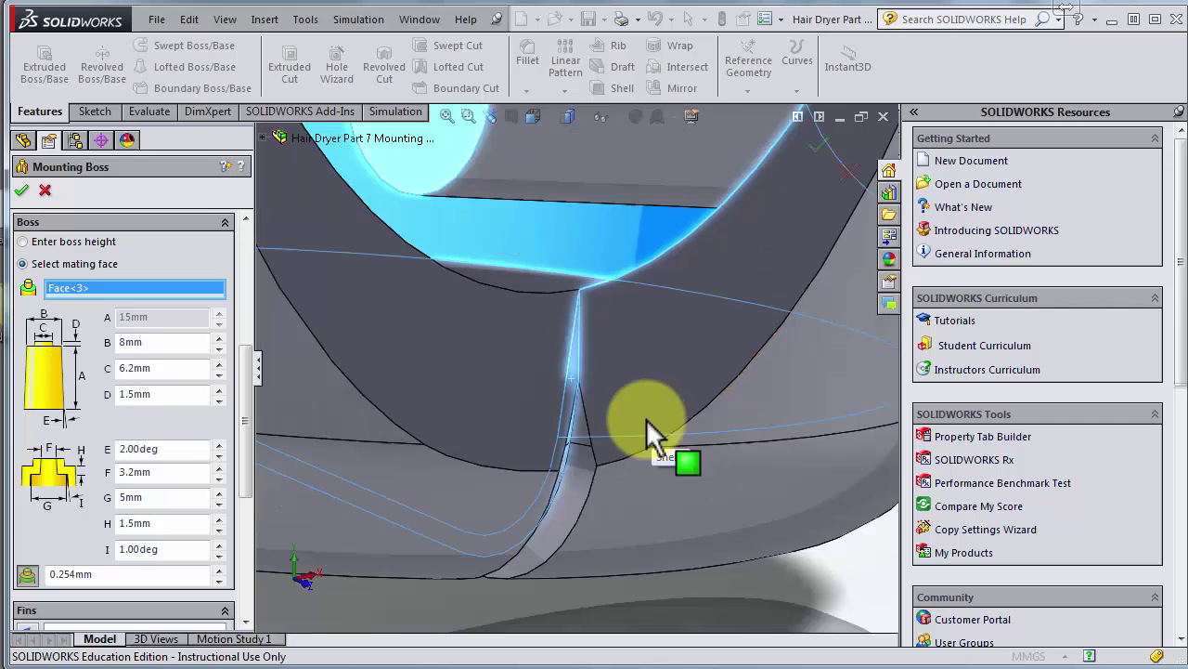
scroll(545, 227, "up", 2)
scroll(568, 239, "up", 3)
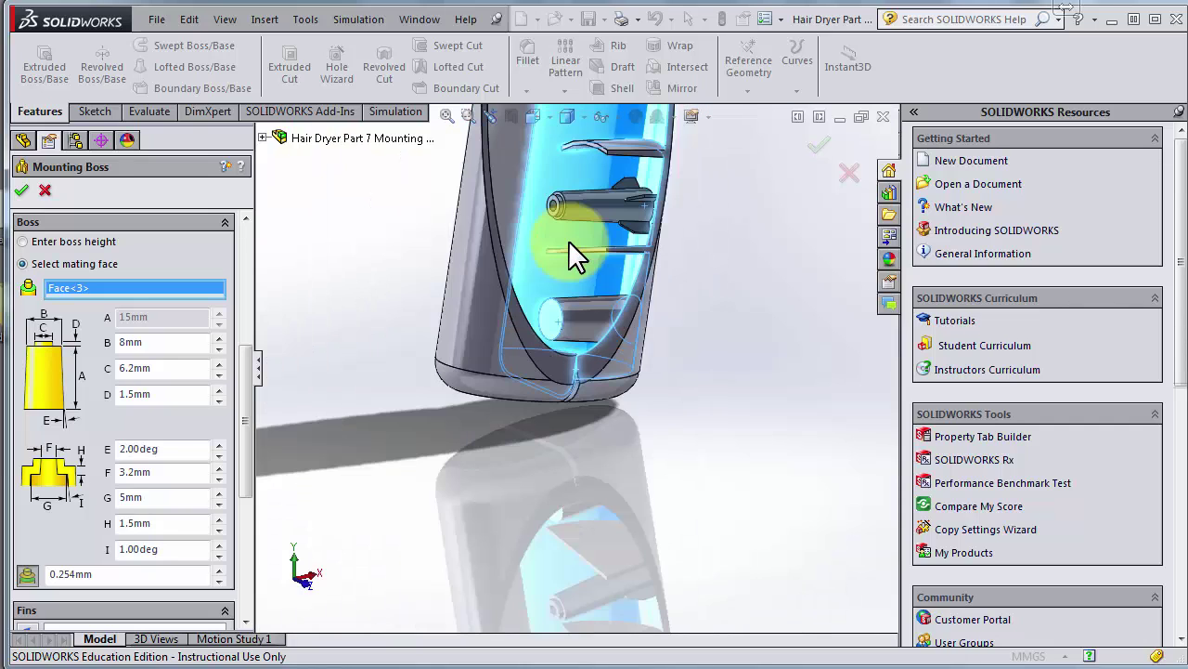
scroll(587, 294, "down", 1)
middle_click_drag(587, 293, 510, 199)
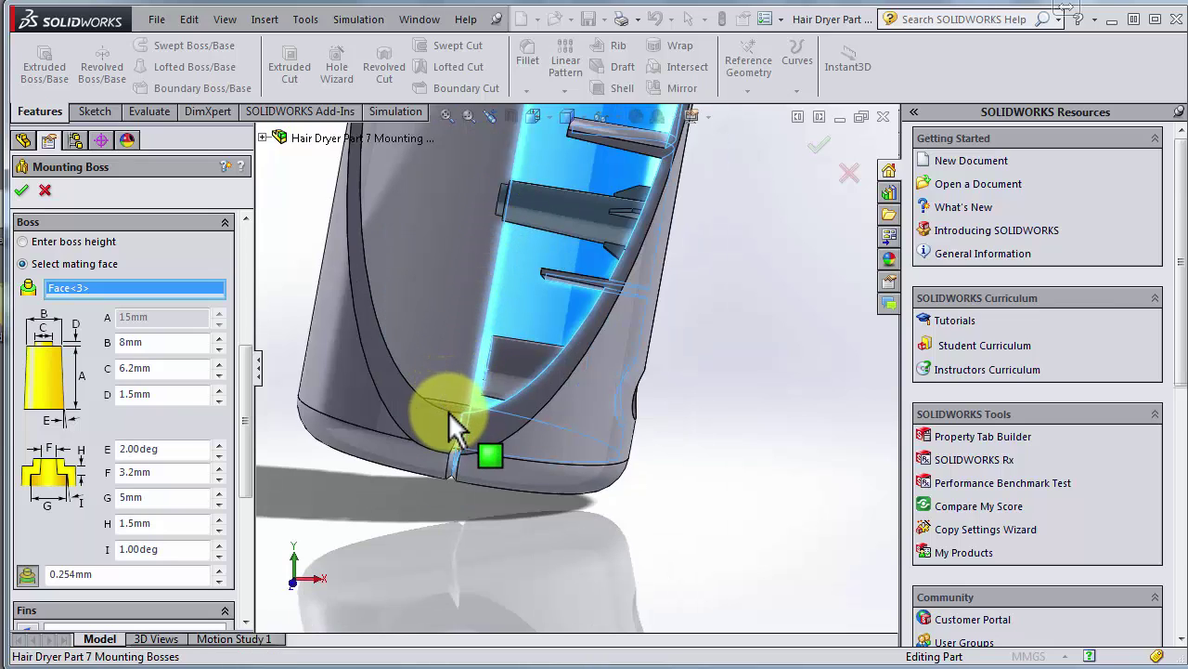
Step: Review the hardware boss preview beside its diameter, step, draft, hole and clearance parameters
middle_click(486, 403)
middle_click_drag(498, 399, 551, 387)
left_click_drag(246, 387, 245, 407)
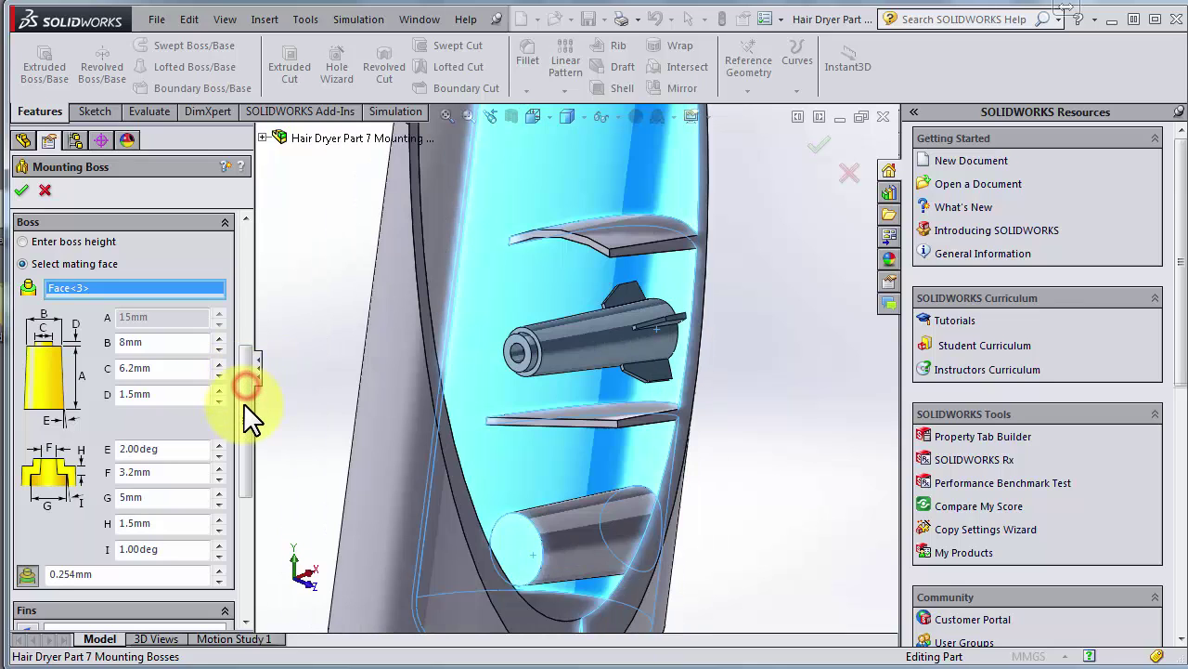
left_click(248, 389)
scroll(176, 316, "up", 1)
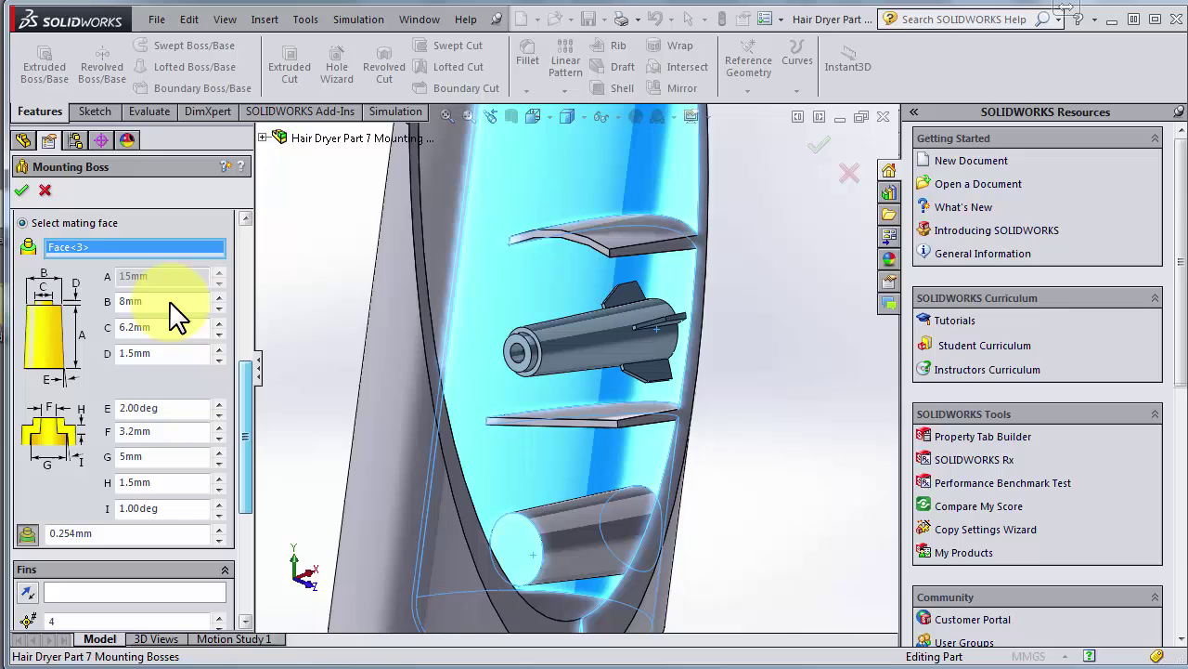
scroll(162, 311, "up", 1)
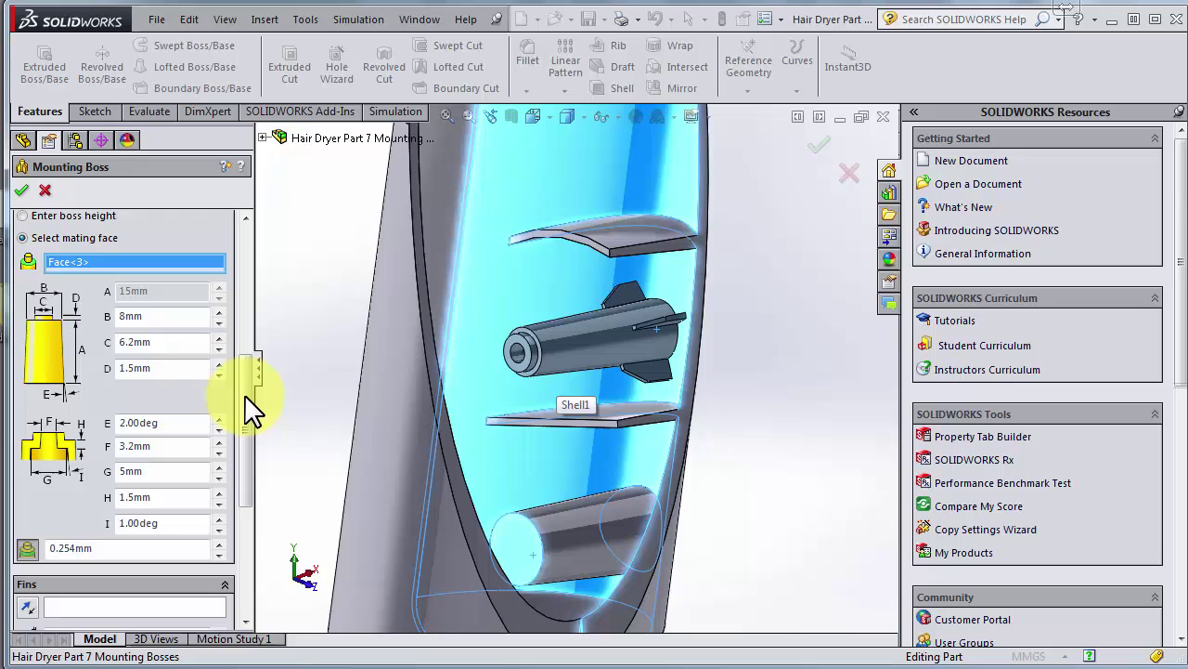
left_click_drag(246, 415, 245, 420)
scroll(41, 418, "down", 1)
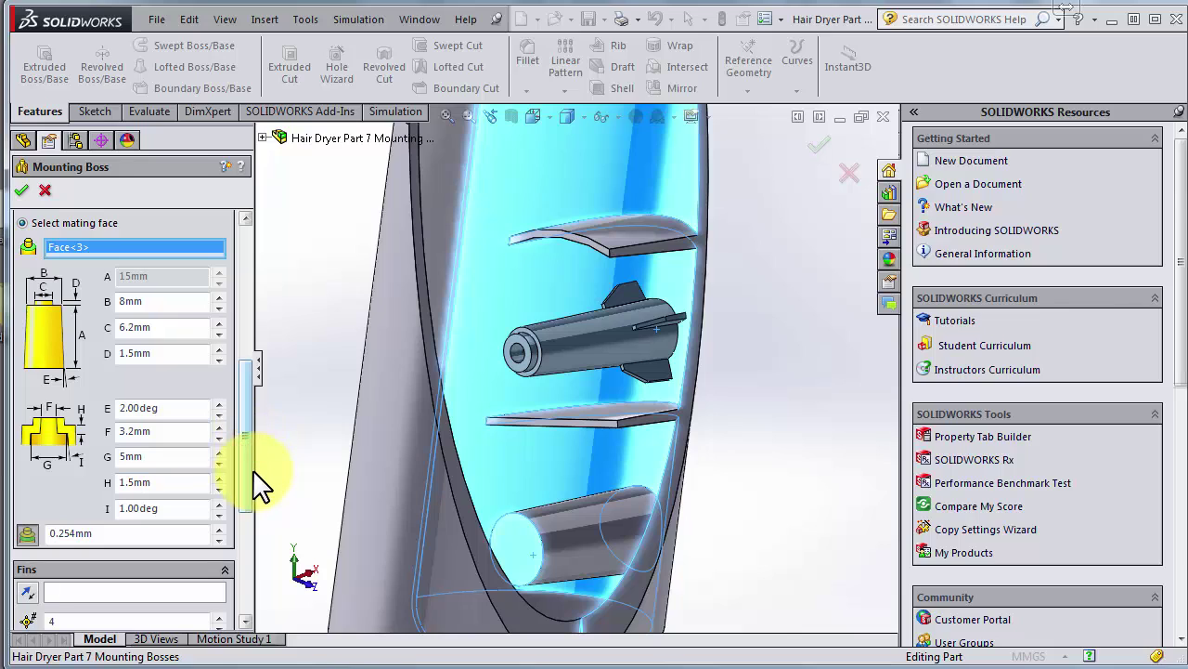
Step: Try a fin height of 15 mm, set it to 20 mm, and create the mounting boss
scroll(253, 477, "down", 3)
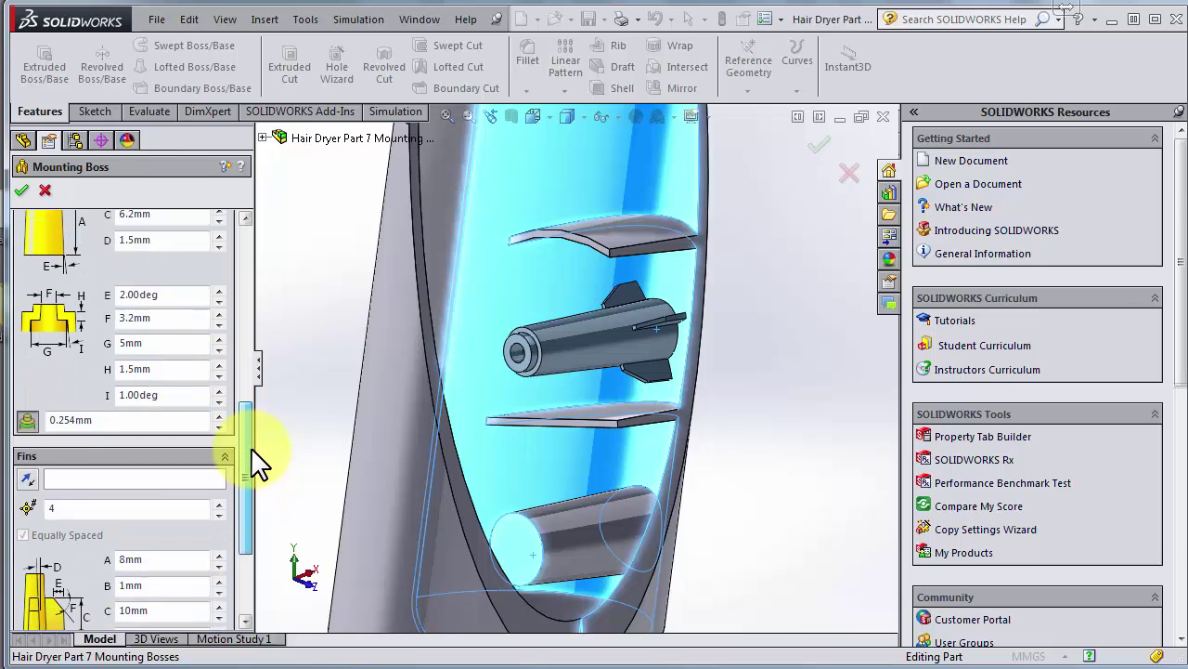
left_click_drag(251, 455, 248, 548)
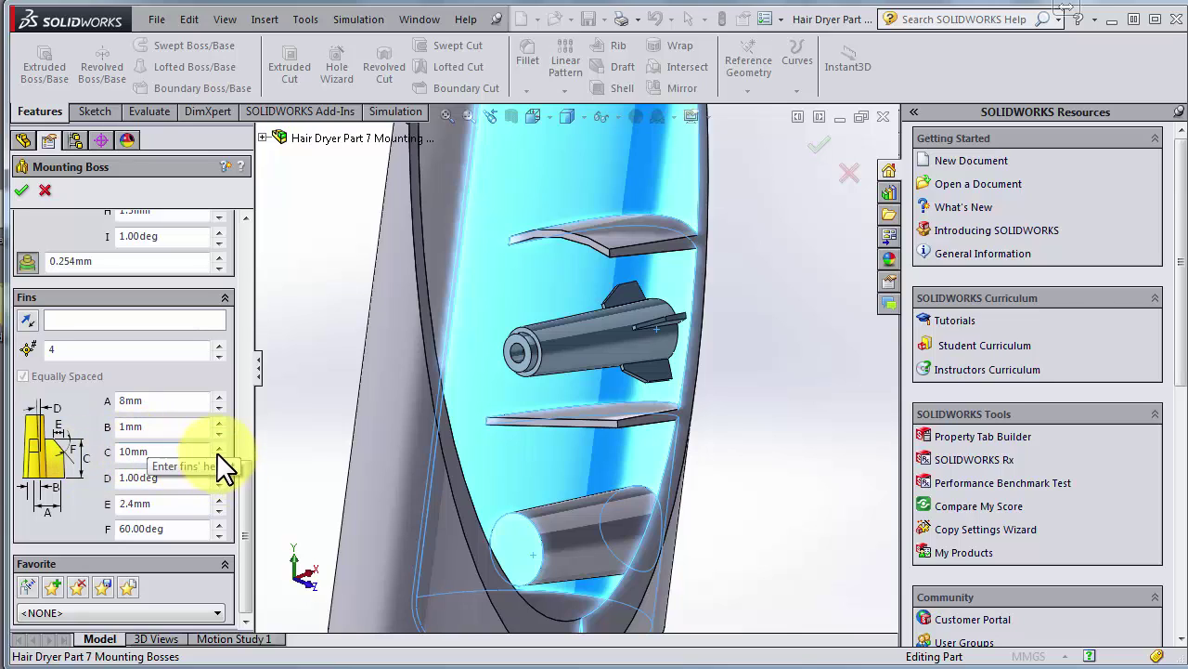
left_click(181, 456)
double_click(147, 454)
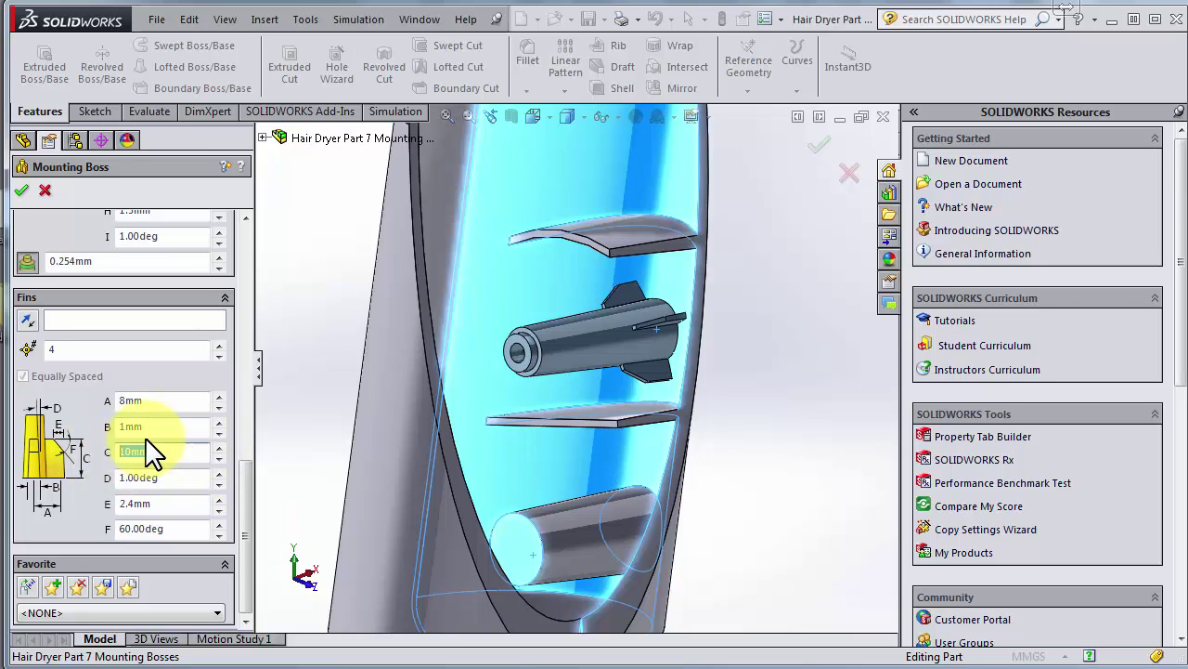
type("15")
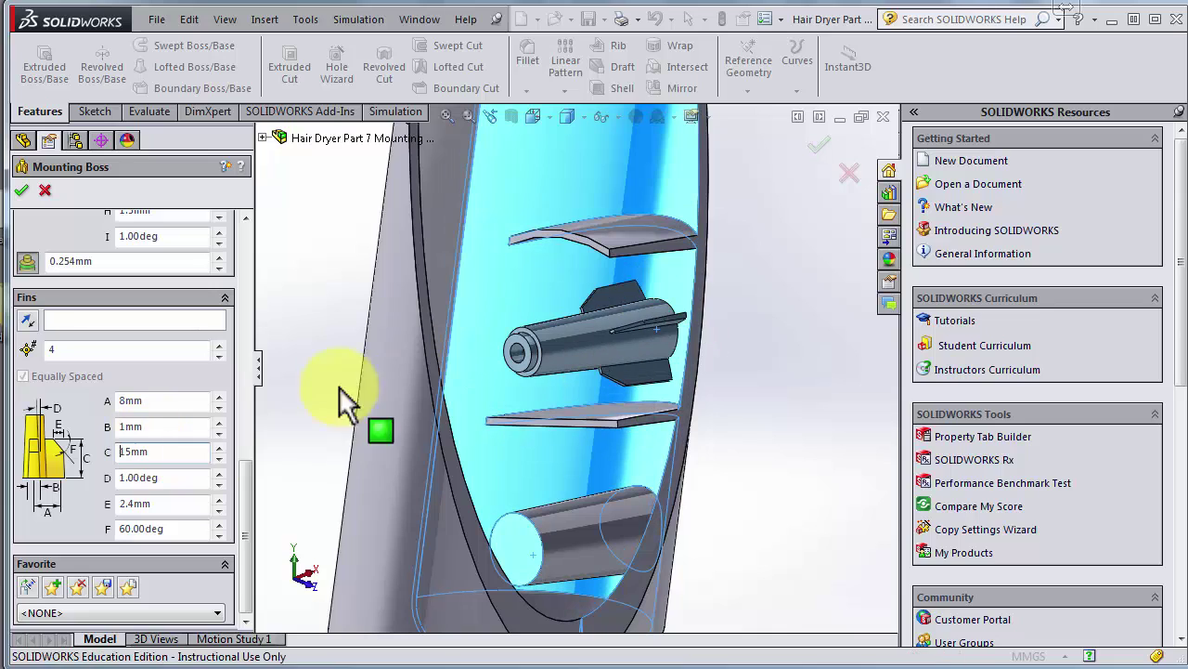
left_click(154, 451)
double_click(125, 452)
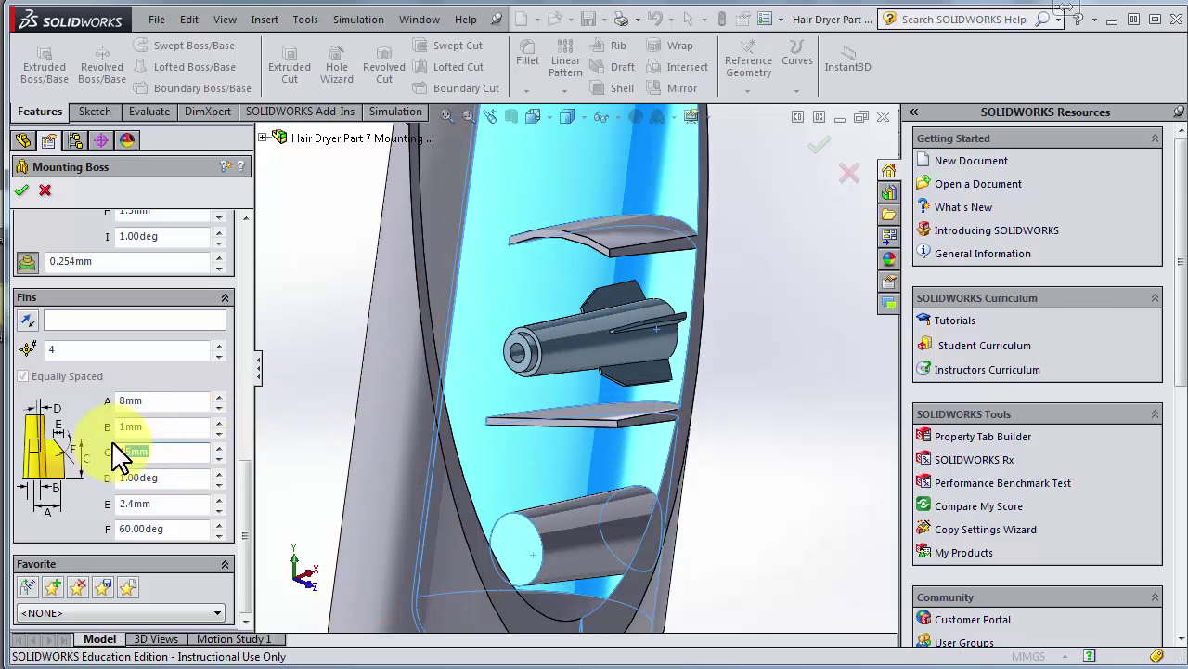
type("20")
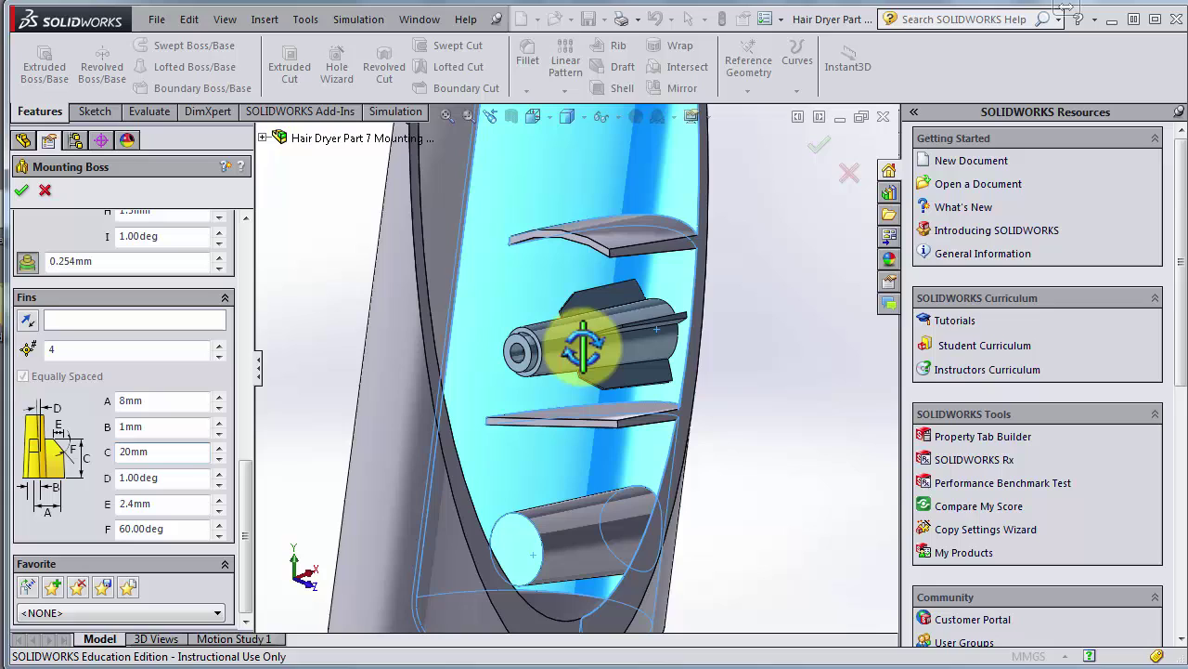
middle_click_drag(609, 361, 511, 310)
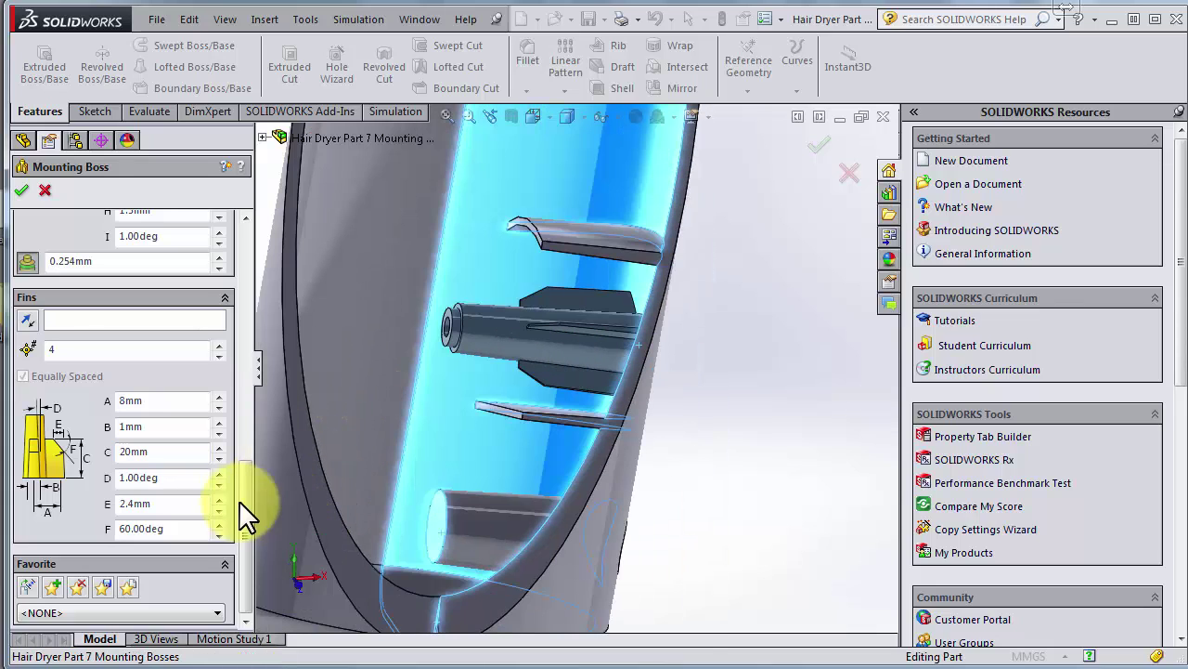
left_click(240, 503)
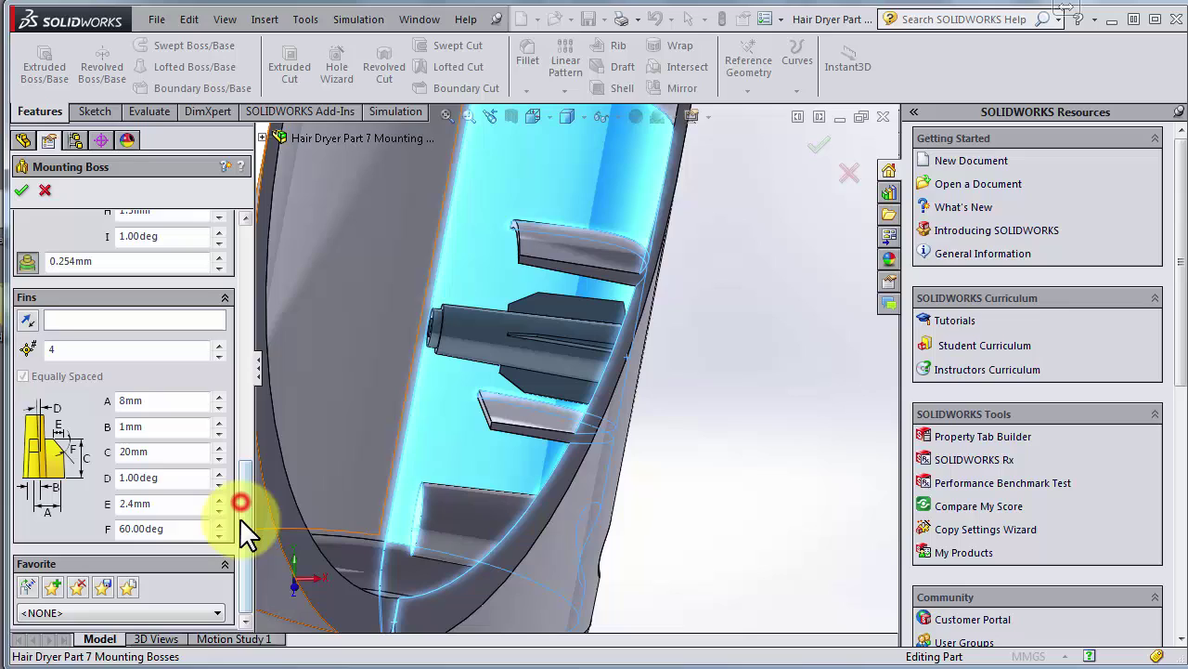
left_click(21, 190)
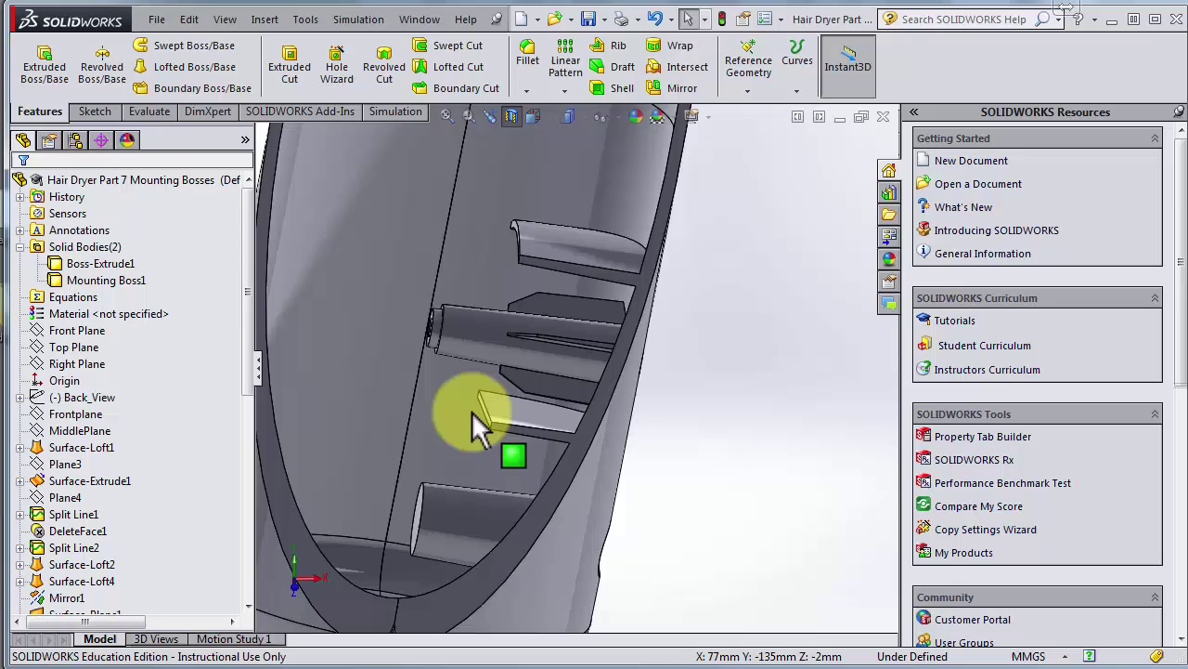
Step: Inspect the finished mounting boss inside the handle from several angles and locate its feature in the feature tree
scroll(509, 410, "up", 5)
middle_click_drag(510, 410, 548, 338)
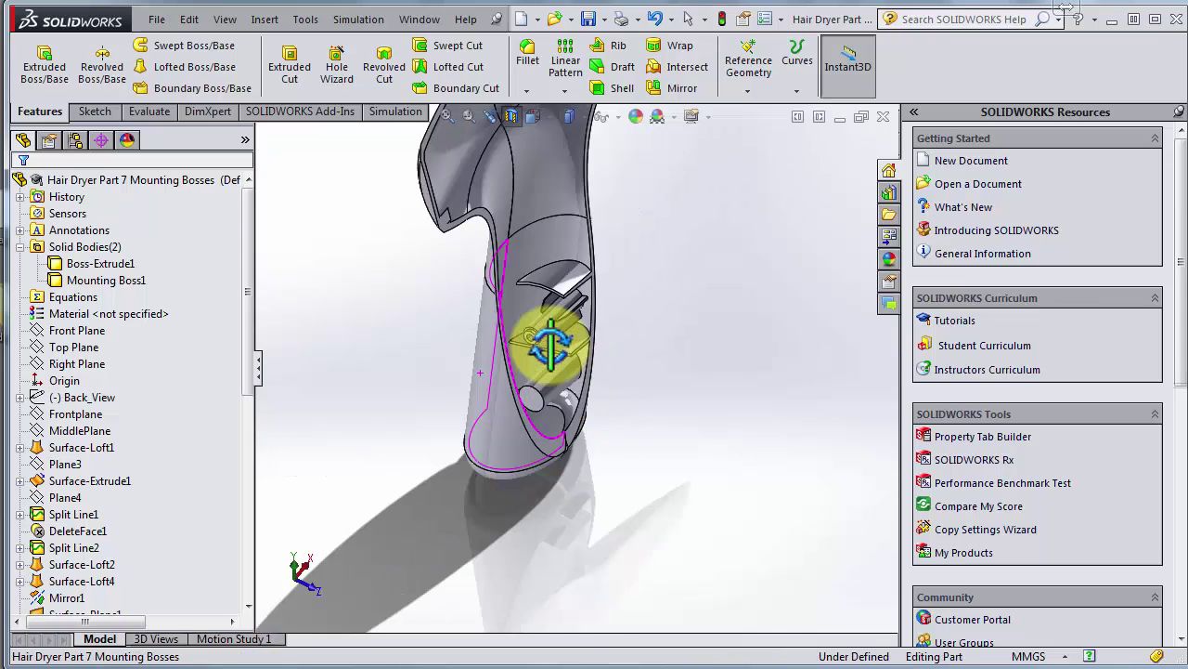
middle_click_drag(389, 346, 252, 318)
left_click(251, 311)
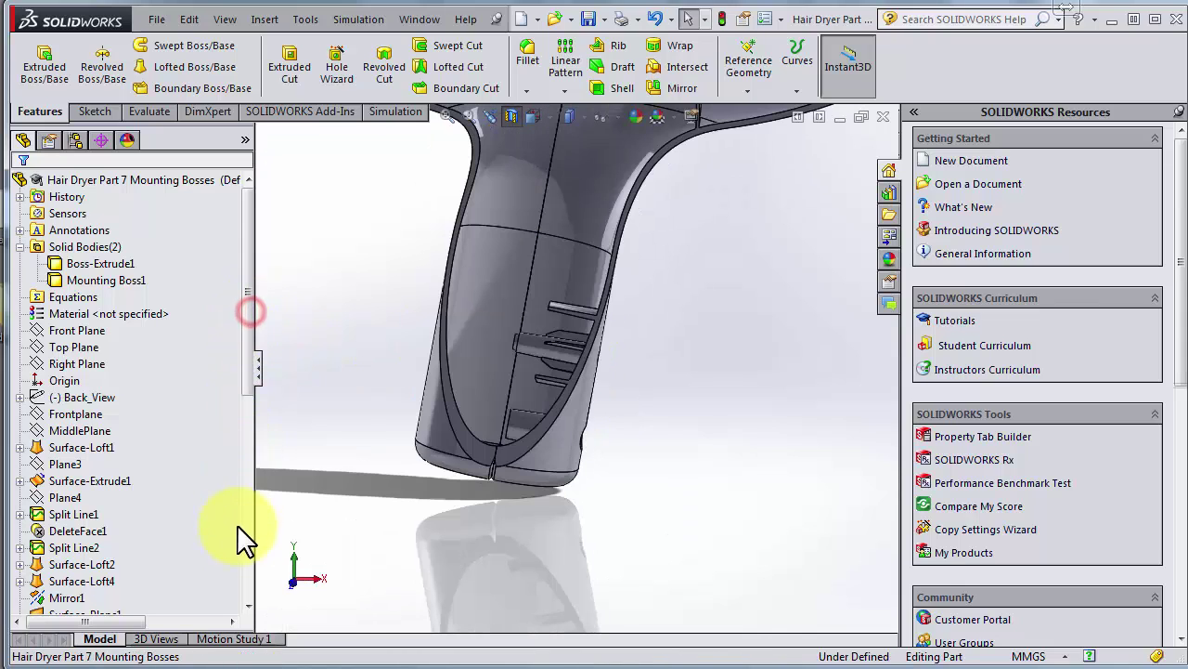
scroll(208, 594, "down", 8)
left_click(42, 598)
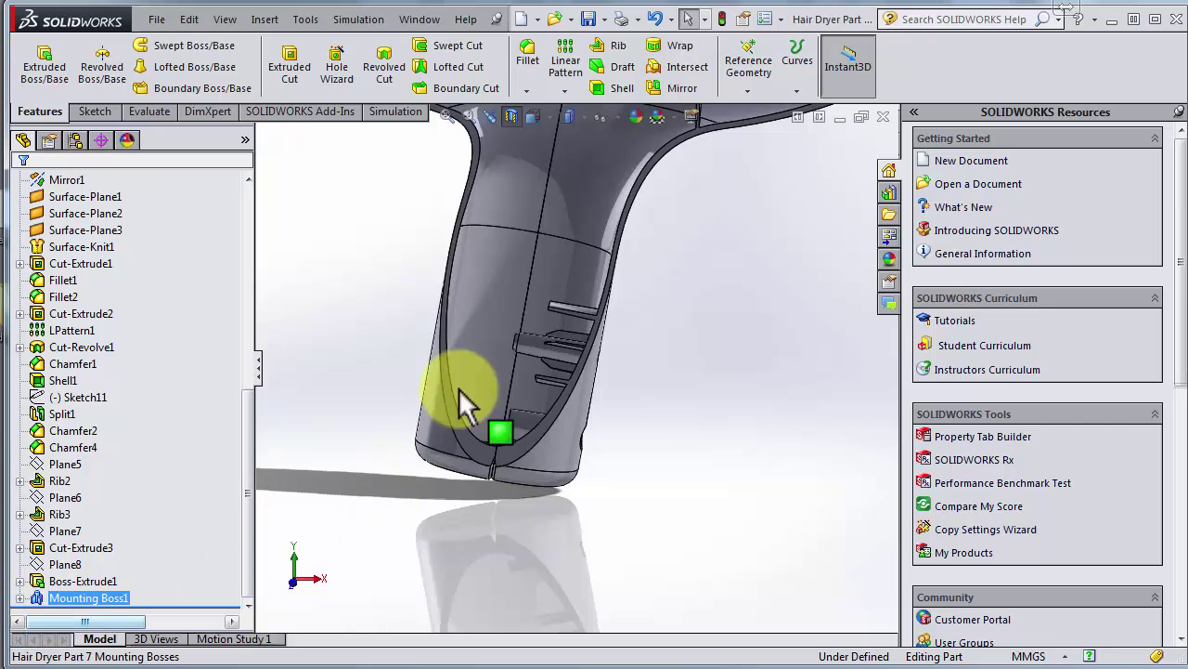
mouse_move(531, 409)
middle_mouse_down()
mouse_move(539, 424)
mouse_move(442, 424)
mouse_move(393, 403)
mouse_move(437, 358)
middle_mouse_up()
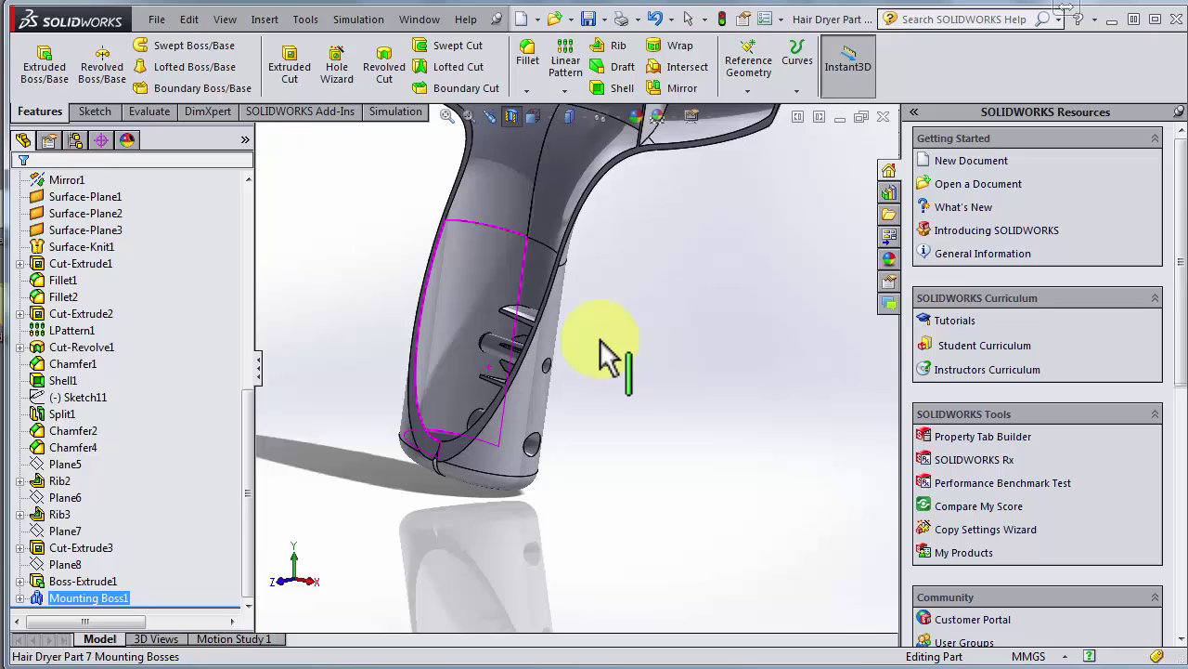
scroll(464, 270, "down", 5)
mouse_move(464, 265)
middle_mouse_down()
mouse_move(613, 401)
mouse_move(696, 403)
mouse_move(549, 345)
mouse_move(512, 344)
mouse_move(453, 277)
middle_mouse_up()
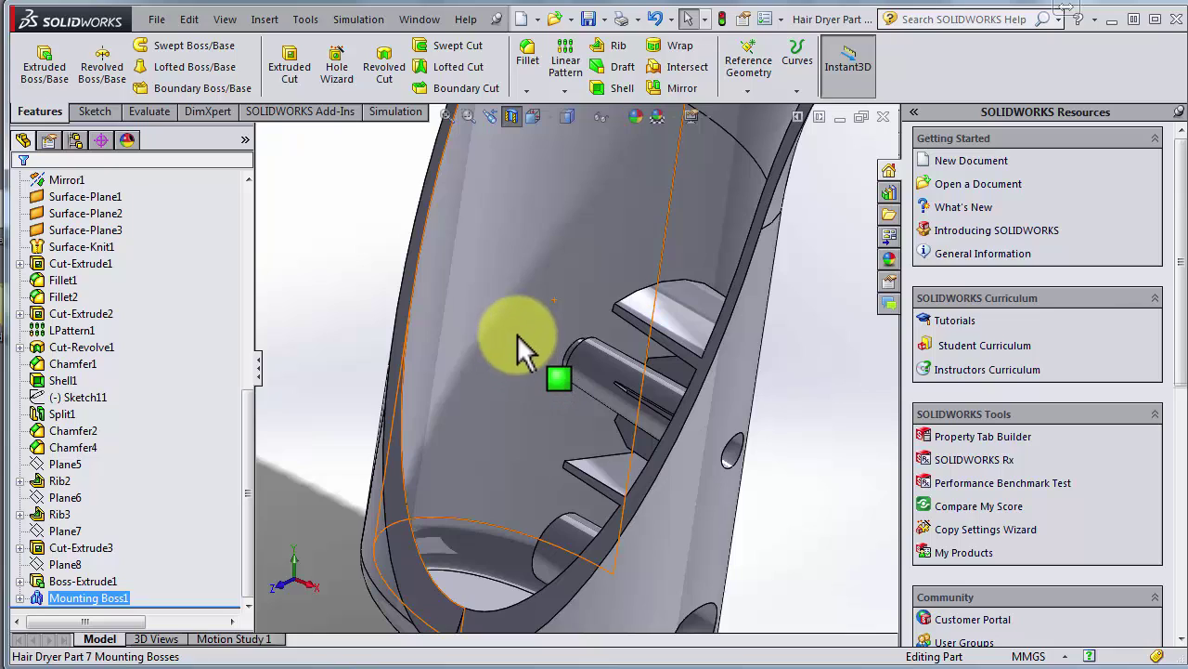
Step: Start a second Mounting Boss and place it on the handle's inner wall opposite the first boss
left_click(267, 20)
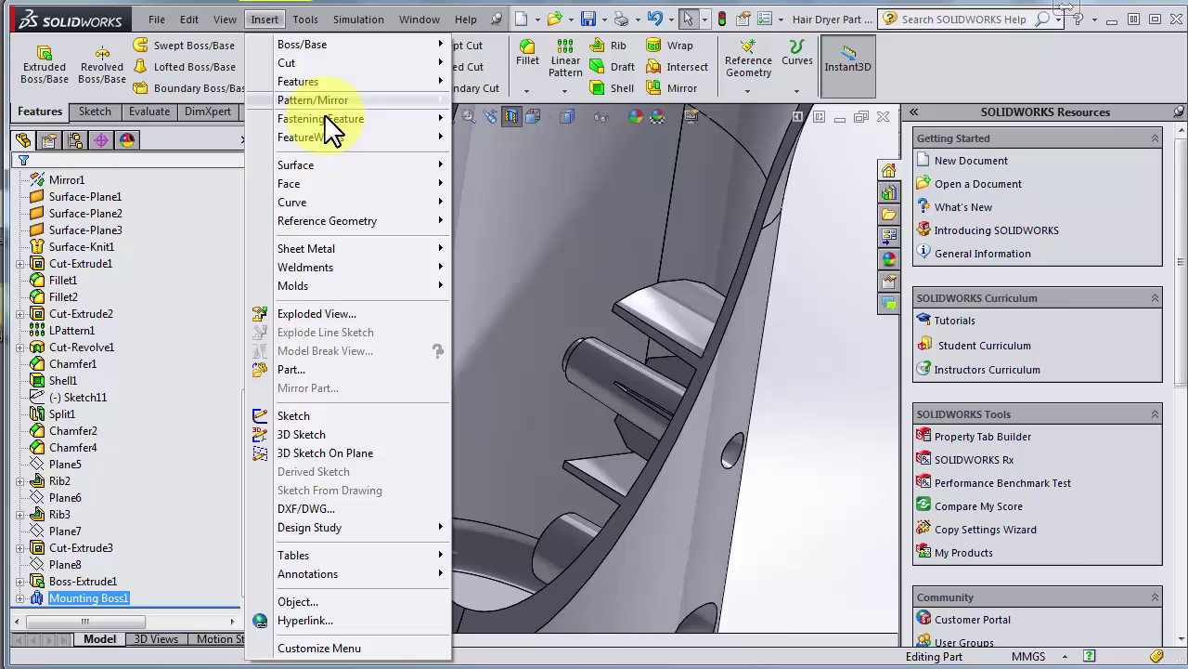
mouse_move(385, 118)
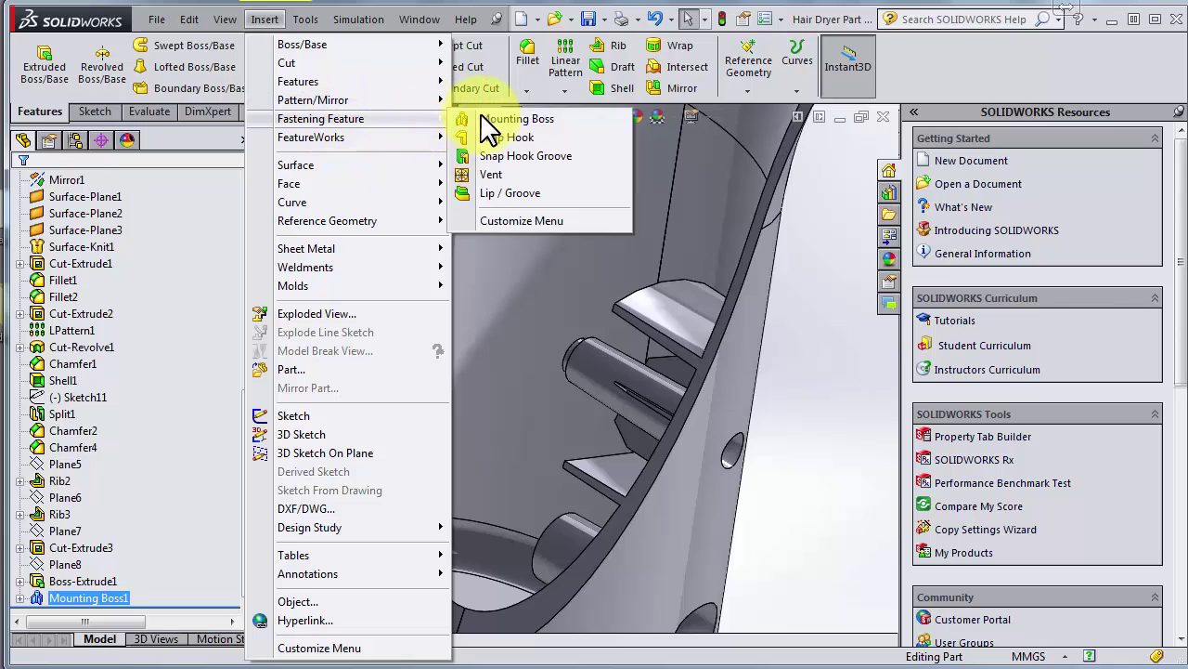
left_click(542, 131)
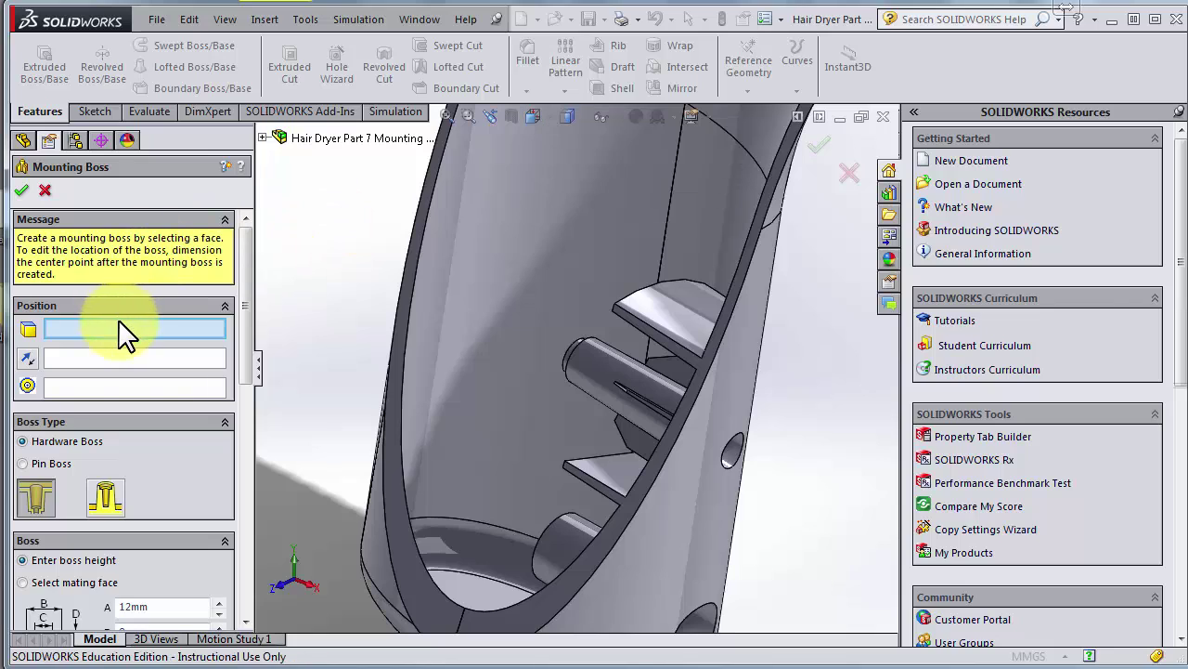
middle_click_drag(344, 319, 384, 309)
middle_click_drag(441, 283, 455, 291)
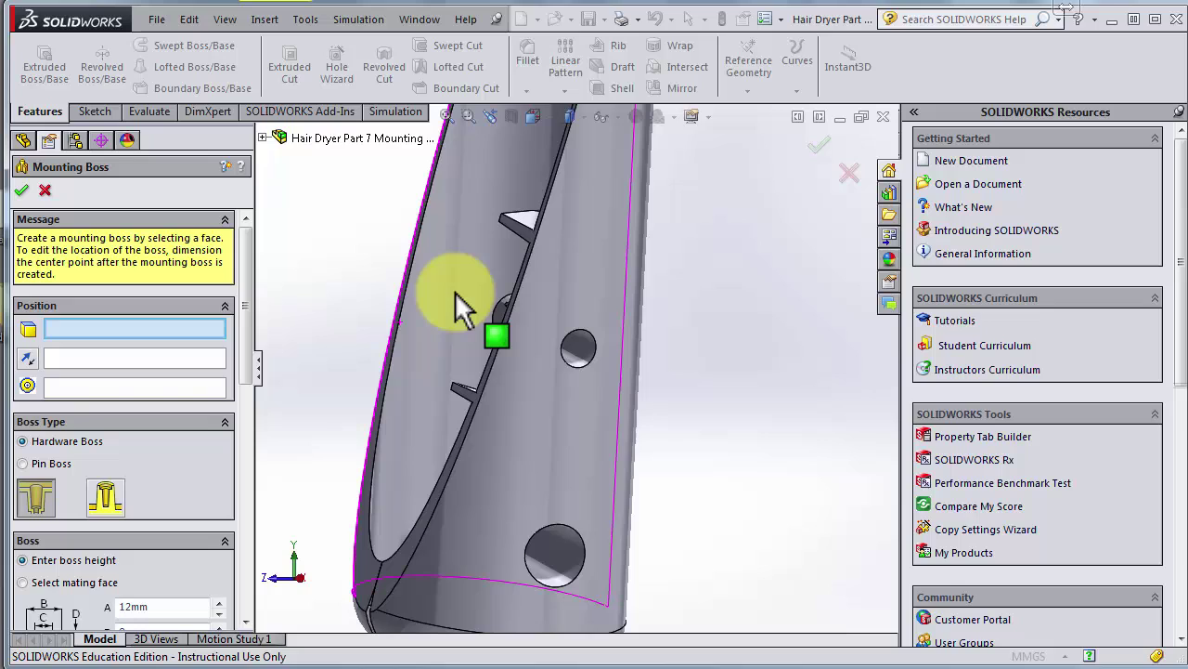
left_click(435, 338)
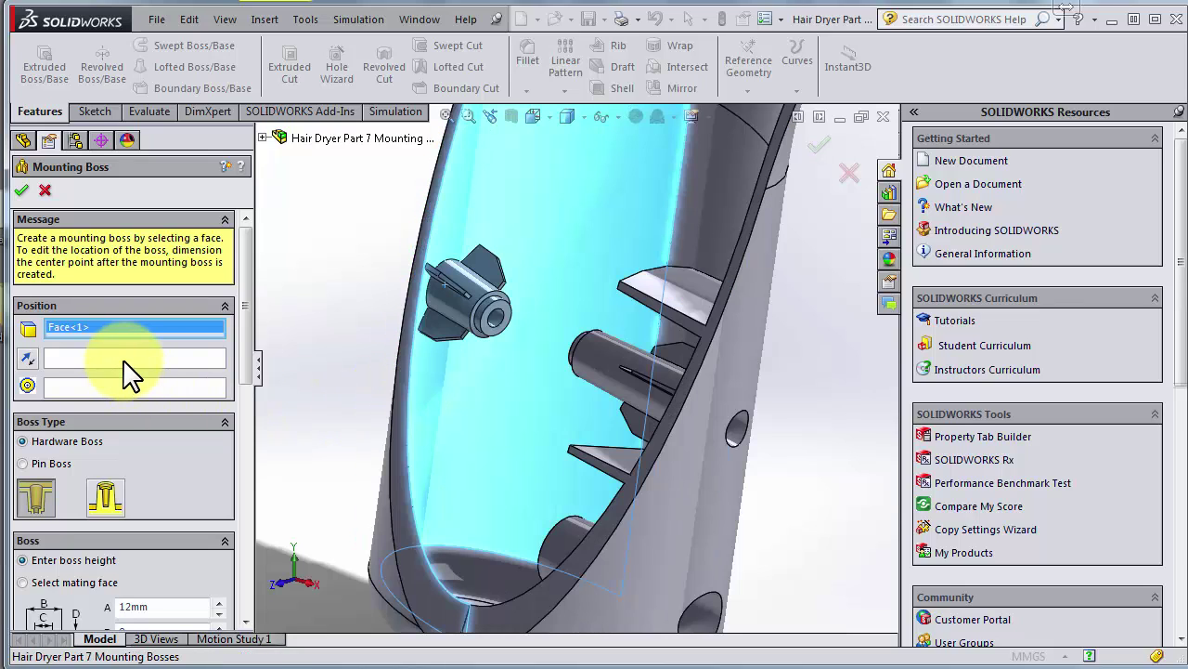
Step: Set the second boss's direction from the ring-shaped end face of the first boss and reverse it
left_click(123, 359)
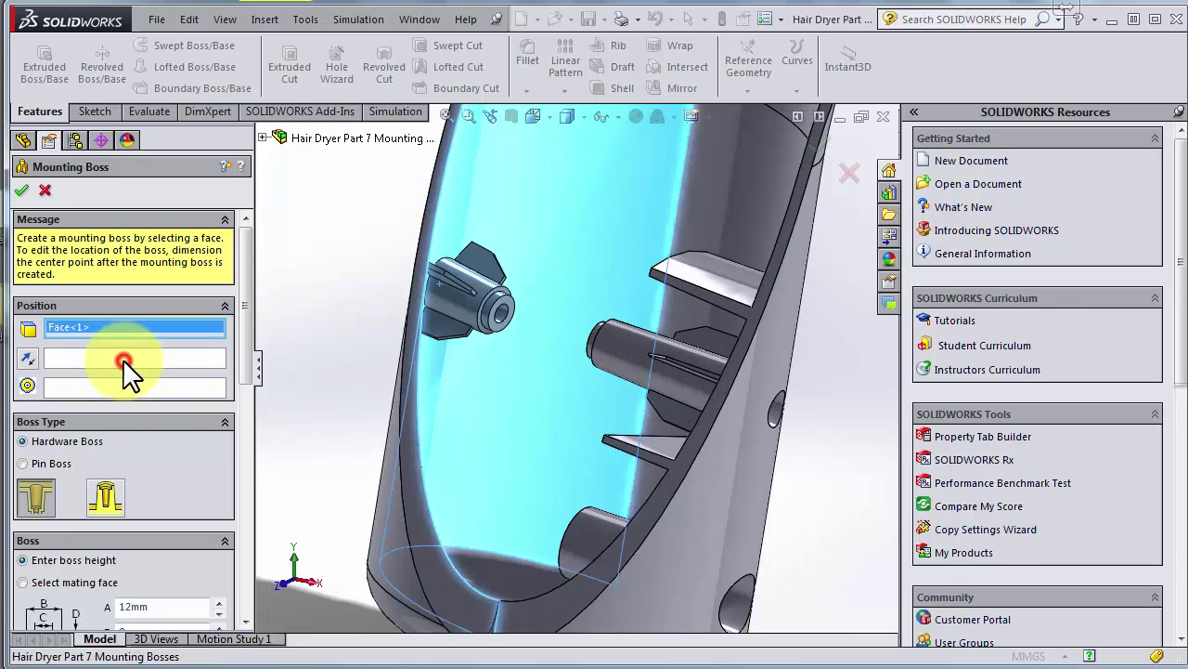
middle_click_drag(499, 339, 576, 336)
scroll(586, 267, "down", 5)
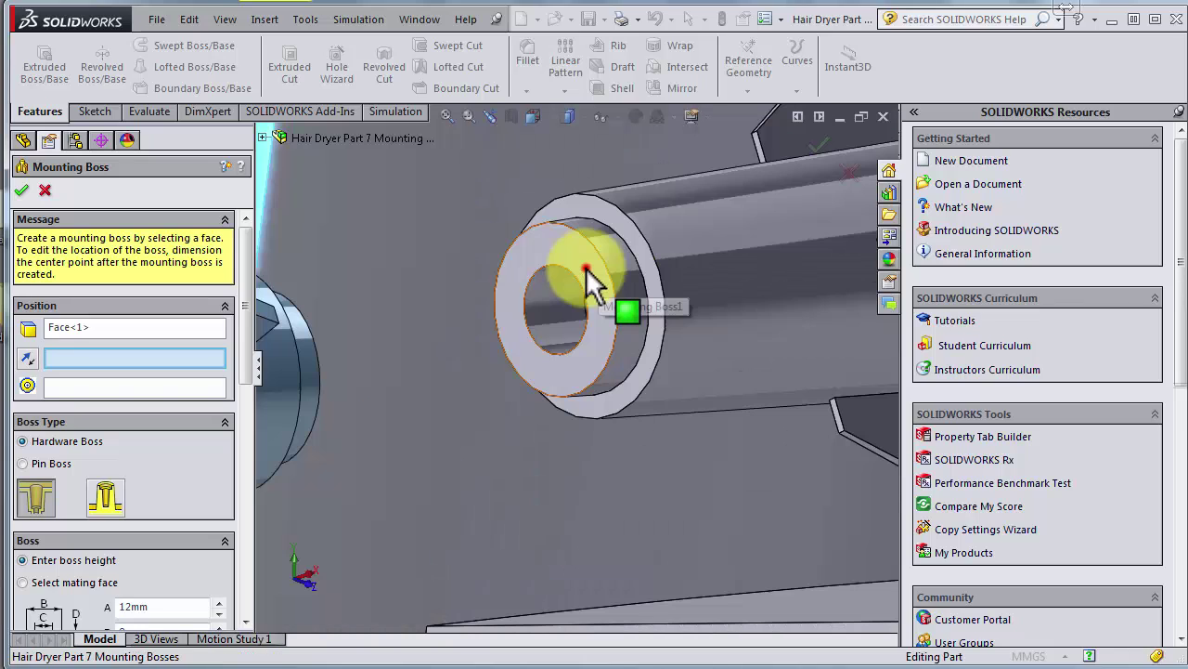
left_click(573, 294)
scroll(566, 343, "up", 8)
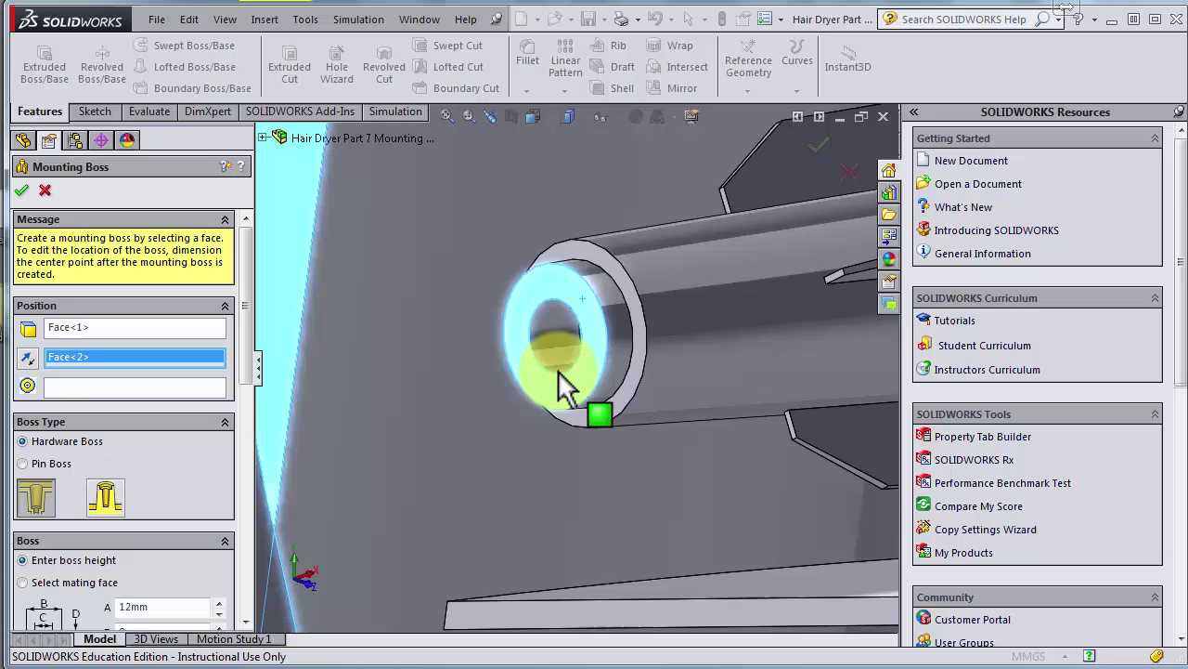
middle_click_drag(555, 382, 437, 388)
scroll(494, 391, "up", 4)
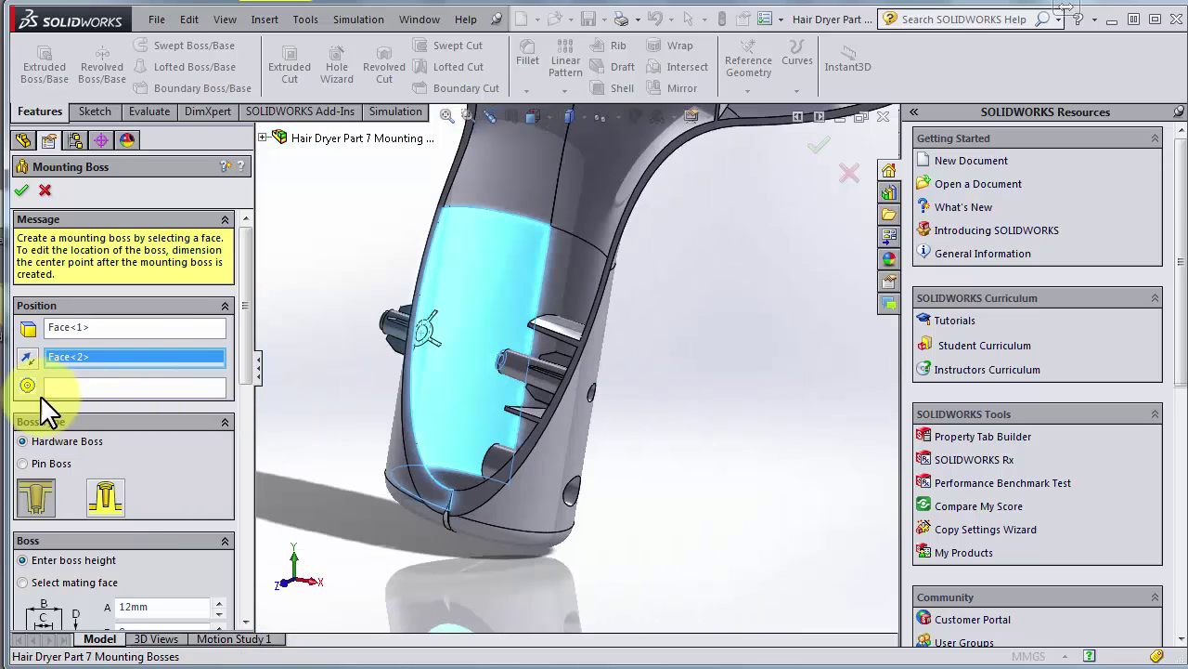
left_click(25, 356)
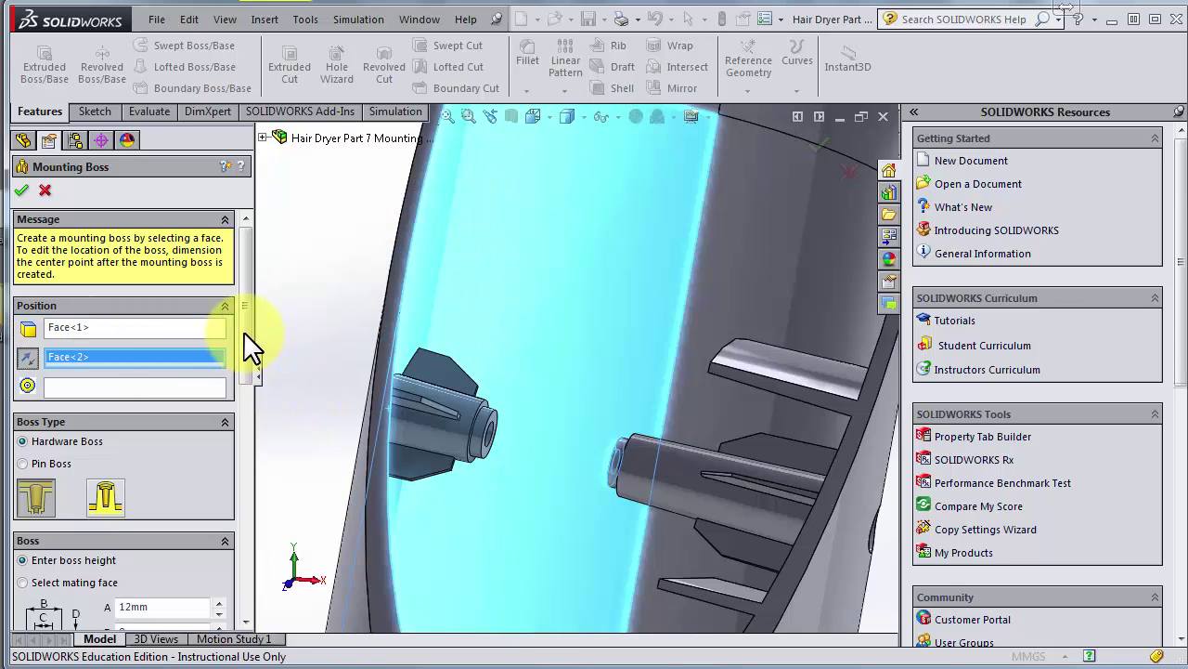
Step: Make the second boss concentric with the outer circular end edge of the first boss and switch it to the thread-type hardware boss
scroll(135, 342, "down", 1)
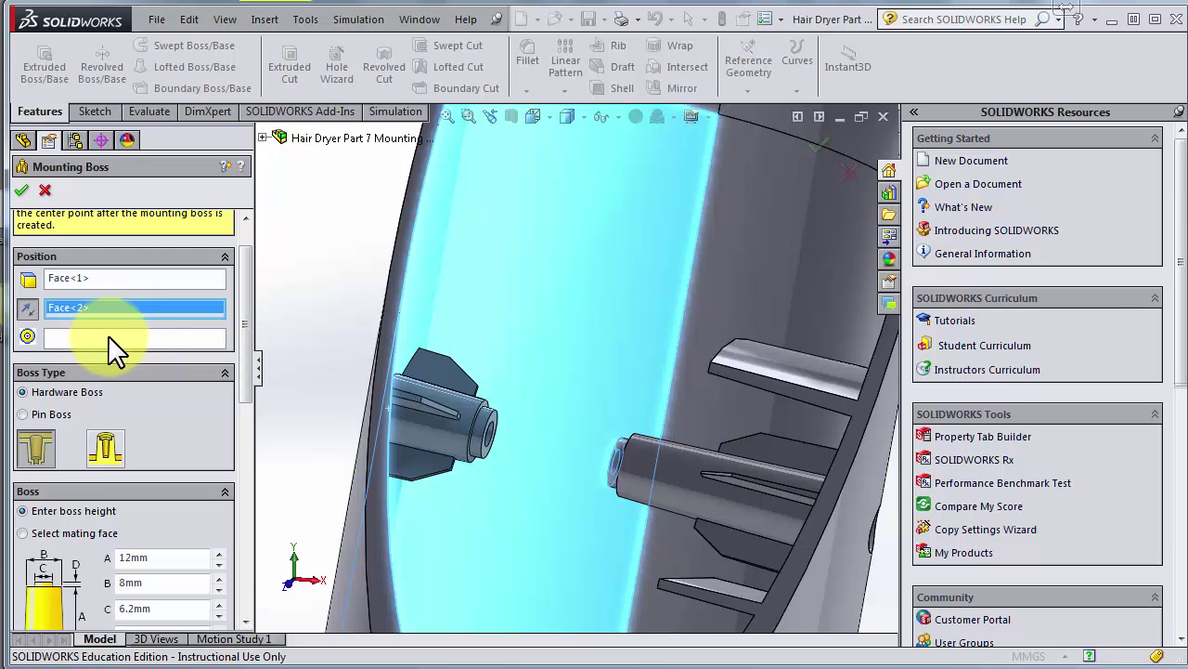
left_click(108, 336)
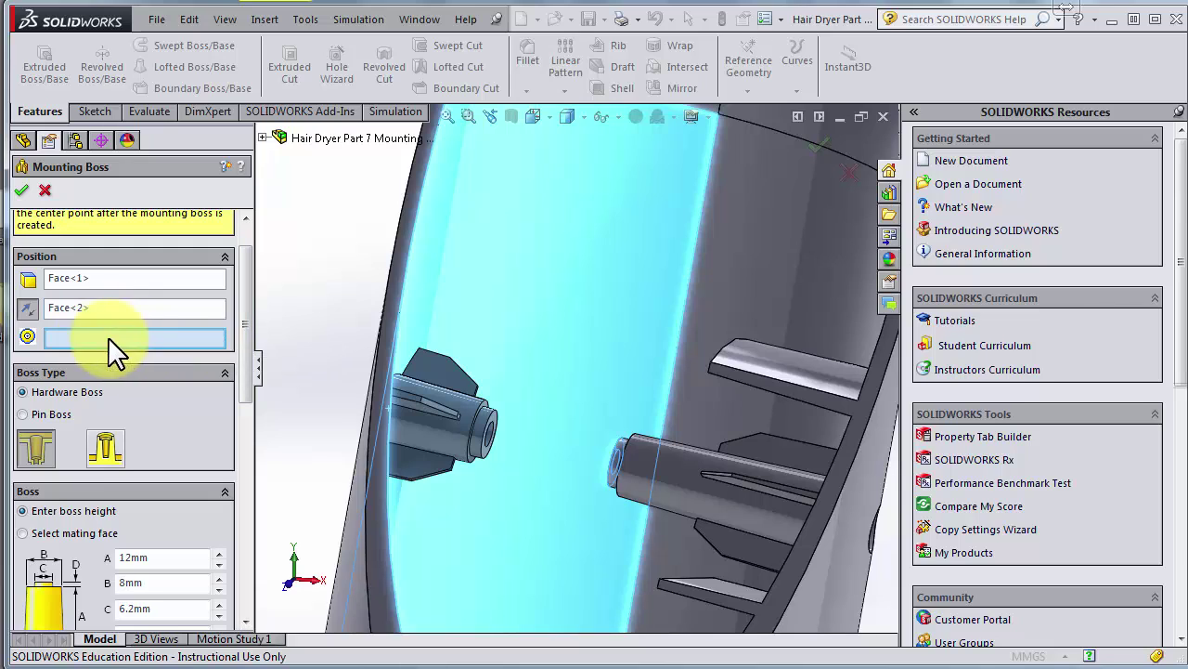
middle_click_drag(543, 446, 597, 438)
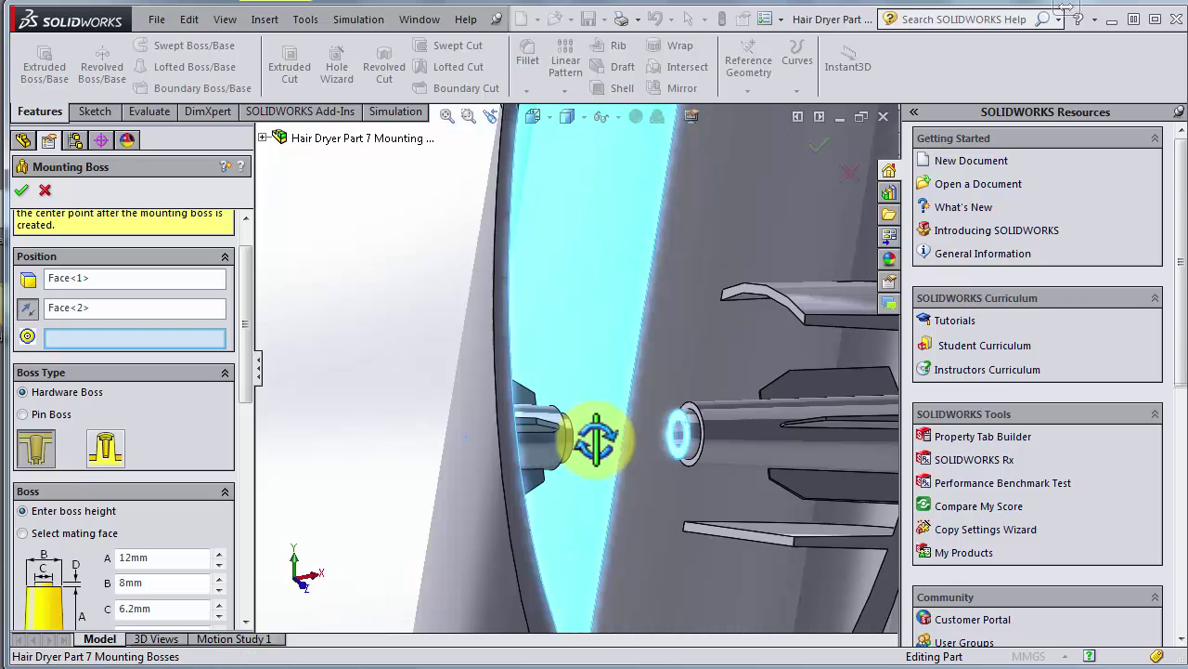
middle_click_drag(720, 456, 716, 446)
scroll(604, 274, "down", 5)
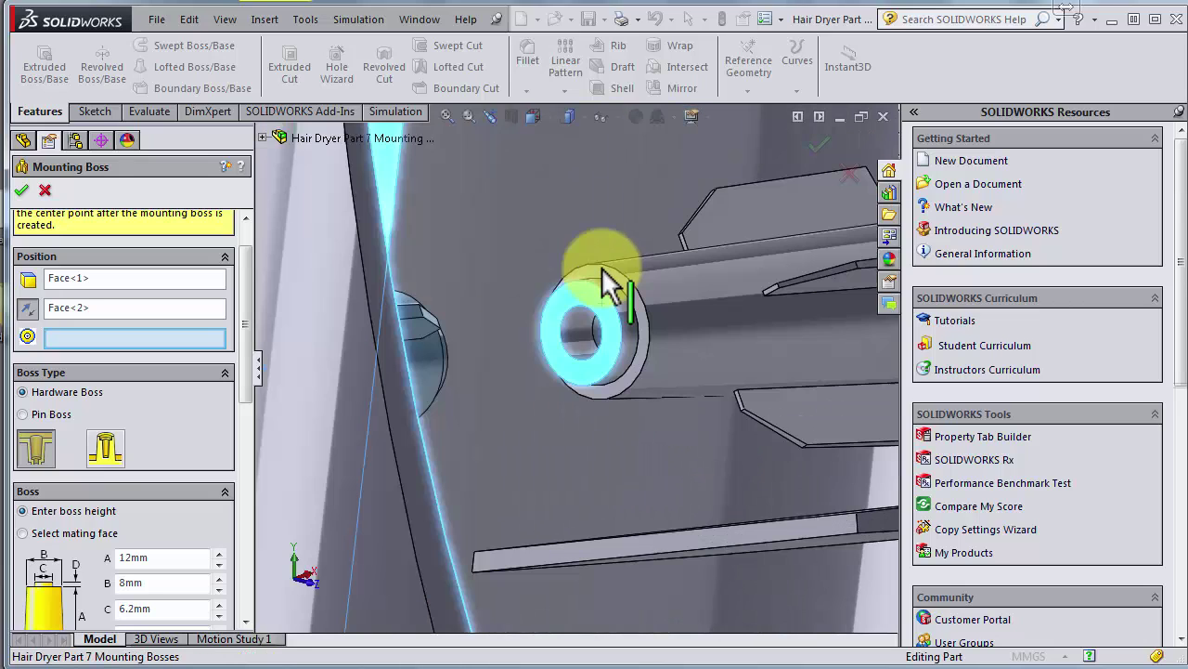
scroll(605, 278, "down", 2)
left_click(605, 268)
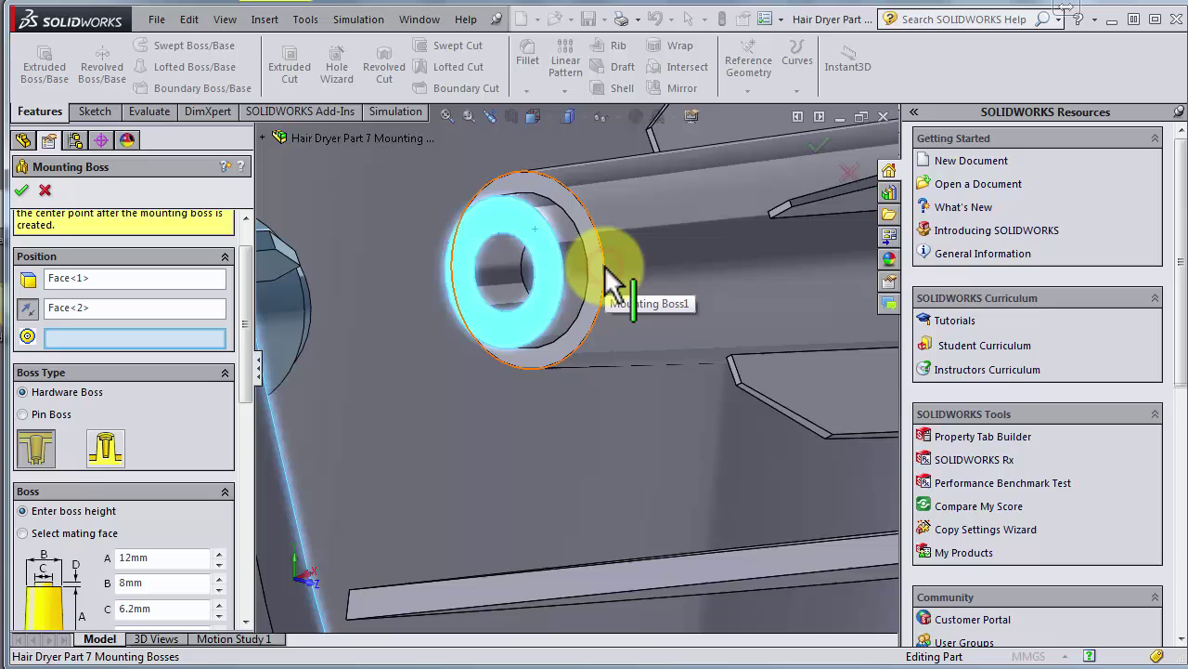
middle_click_drag(591, 339, 493, 331)
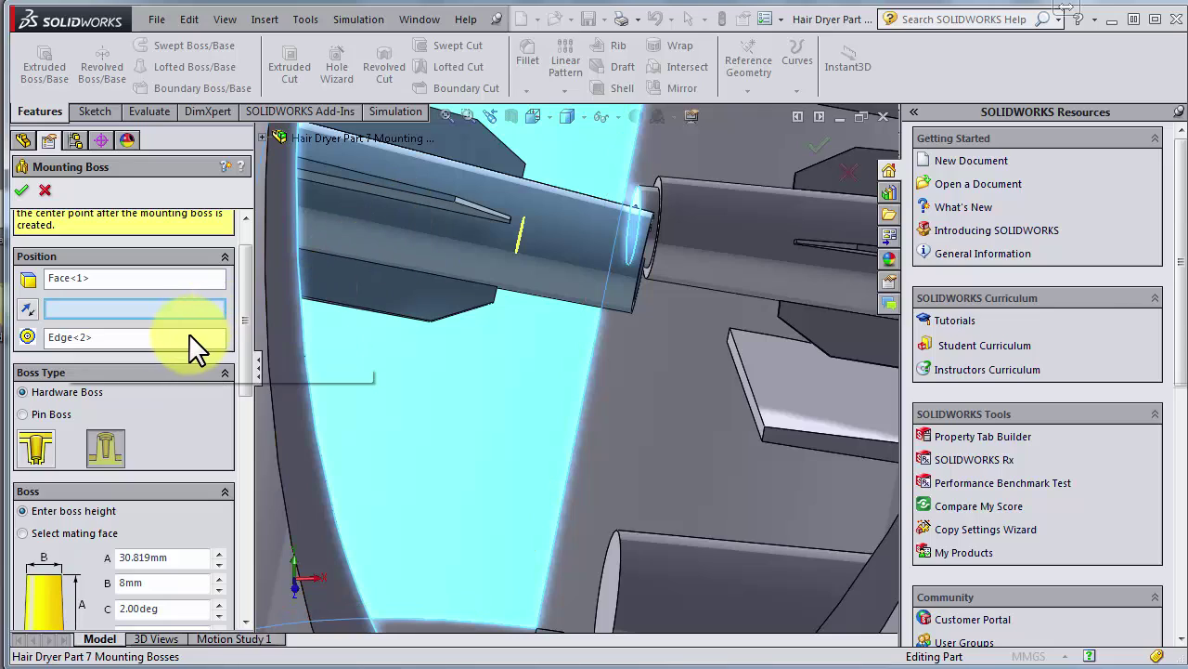
Step: Set the second boss's direction again from the ring-shaped end face of the first boss
left_click(124, 311)
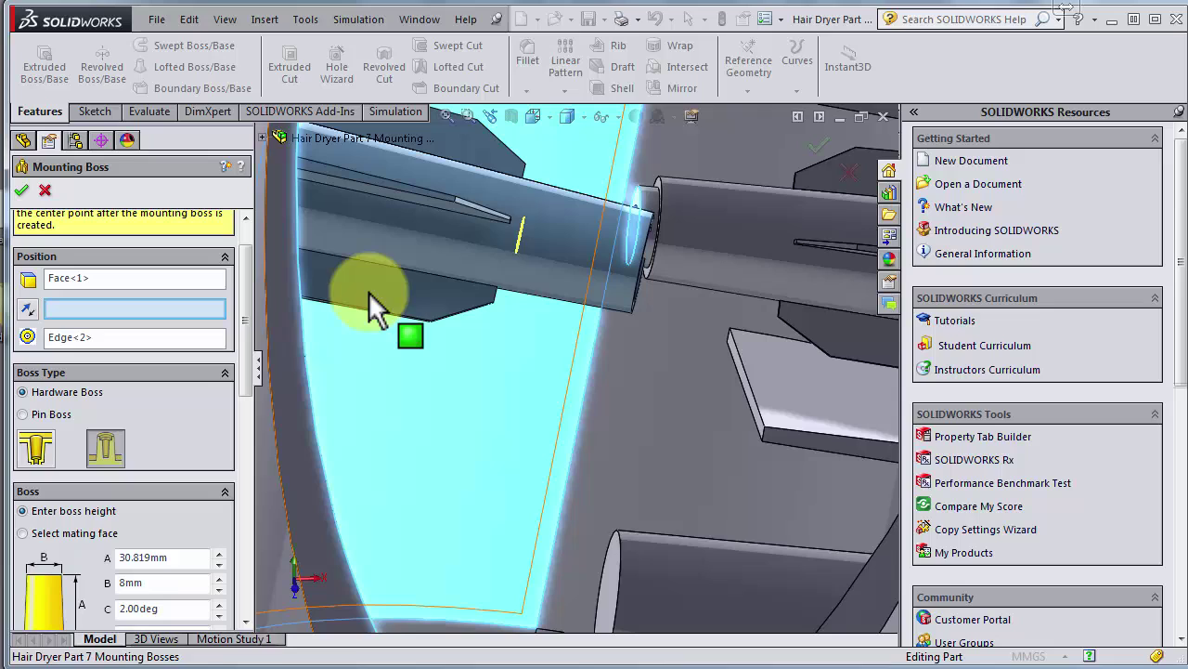
middle_click_drag(640, 369, 674, 393)
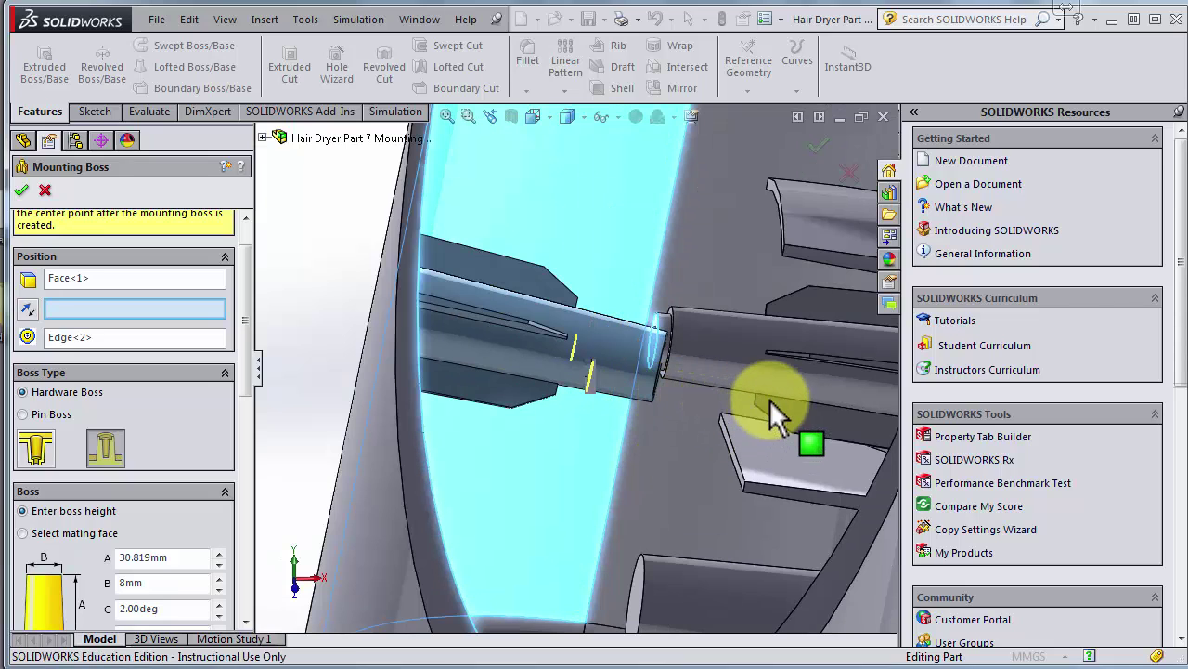
middle_click_drag(771, 399, 772, 373)
scroll(775, 381, "down", 2)
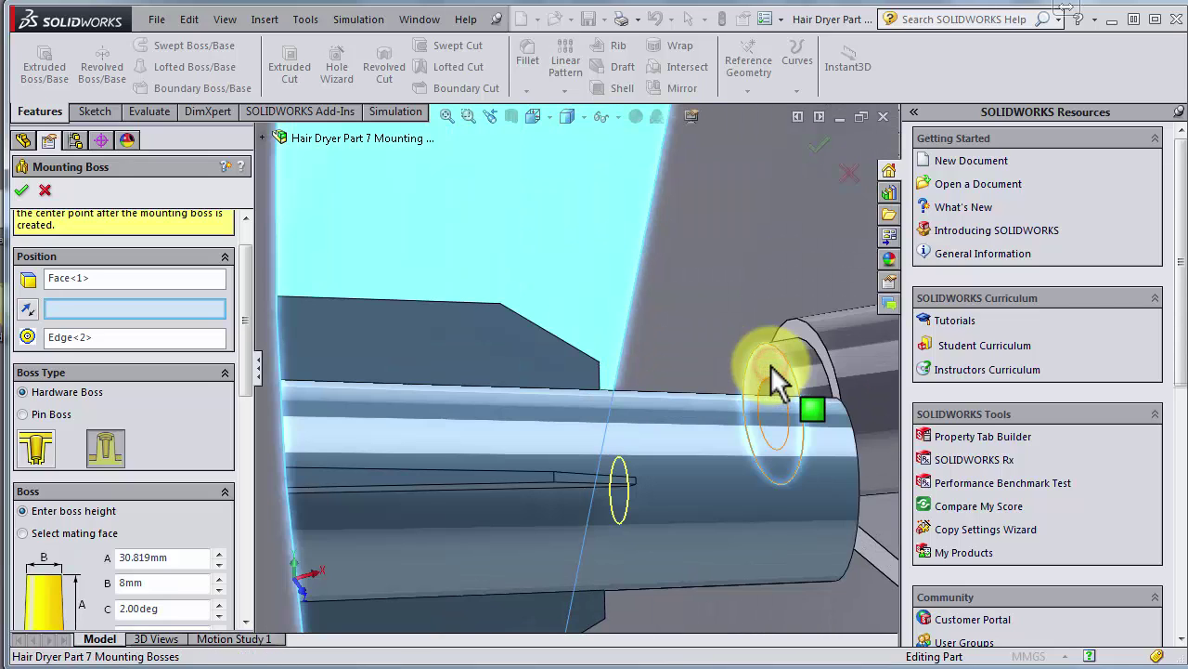
left_click(773, 367)
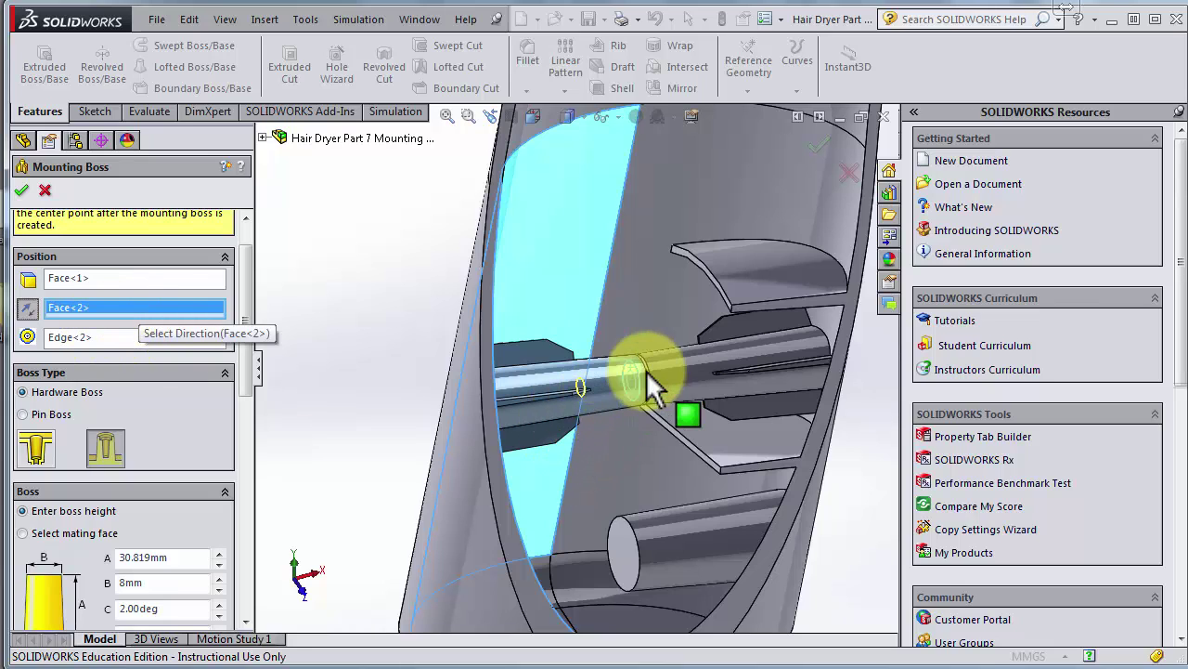
Step: Examine the joint between the previewed second boss and the first boss at their meeting ends
scroll(578, 331, "down", 5)
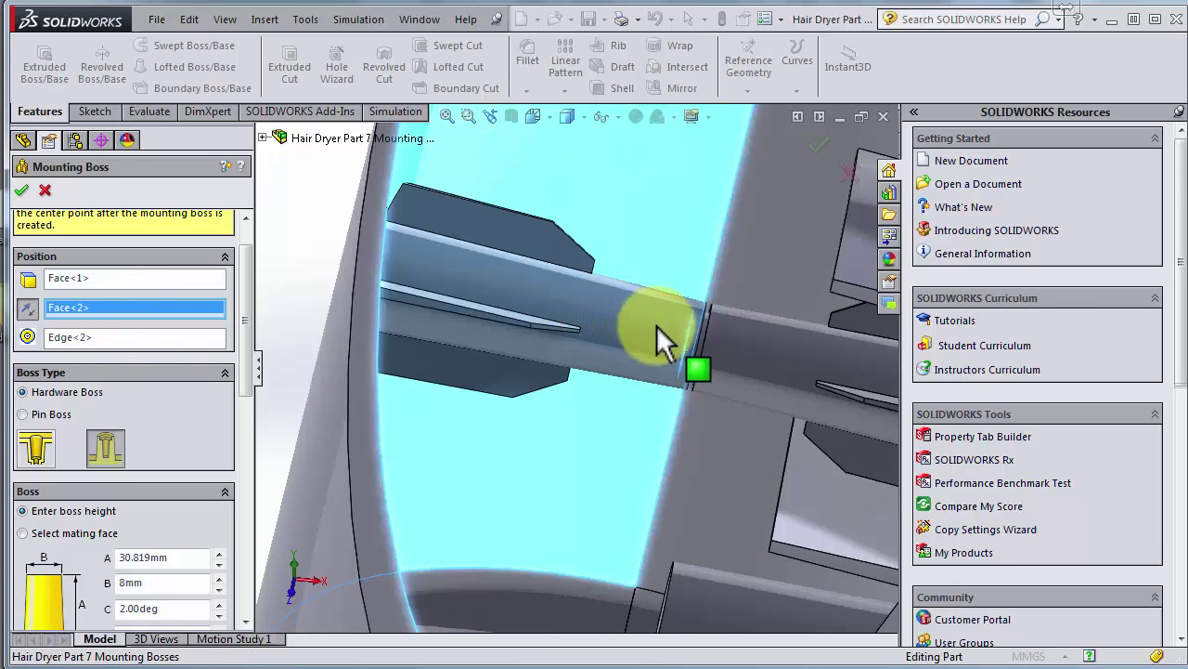
scroll(662, 344, "down", 3)
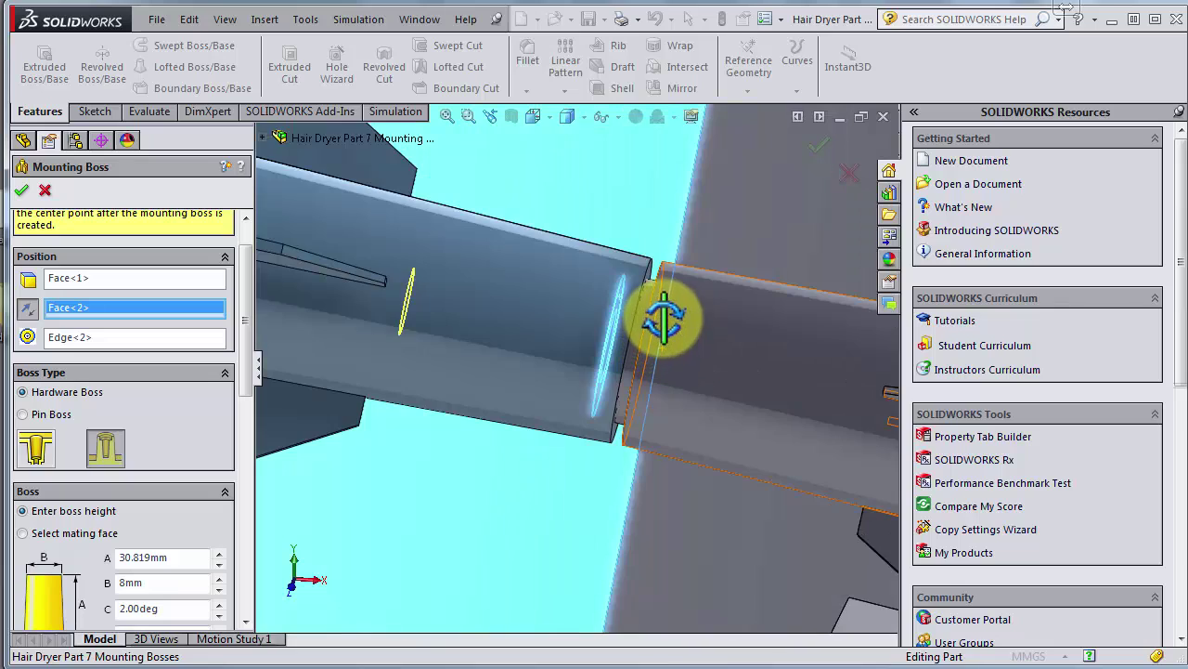
middle_click_drag(664, 318, 608, 291)
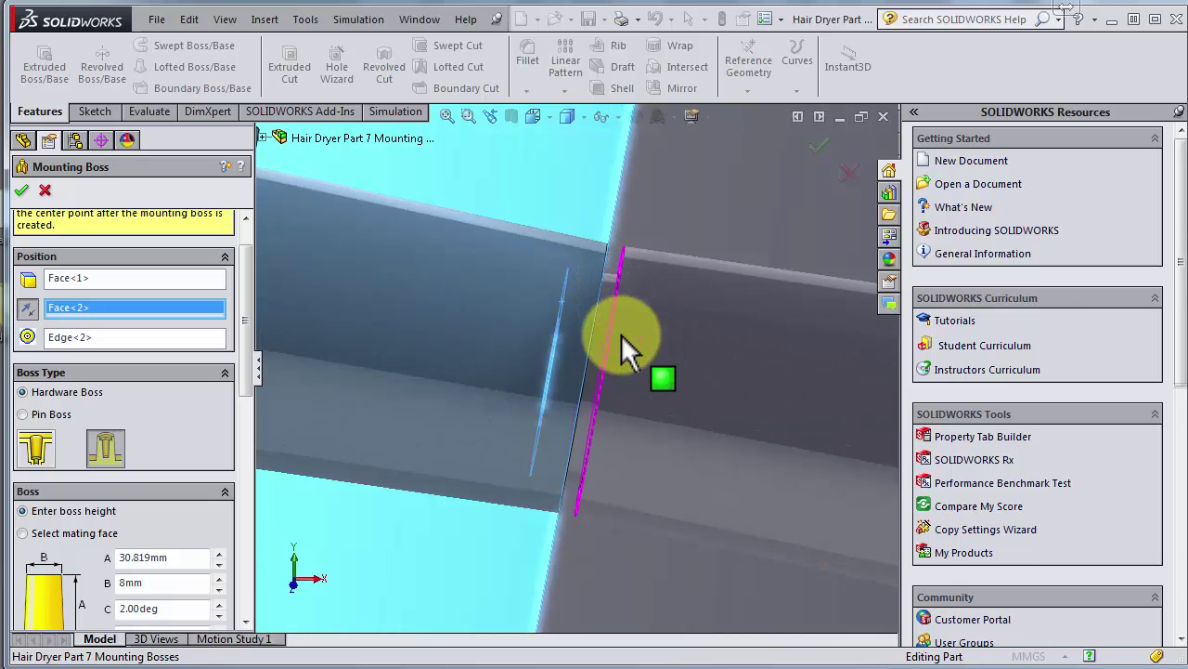
middle_click_drag(628, 345, 578, 411)
scroll(554, 430, "up", 3)
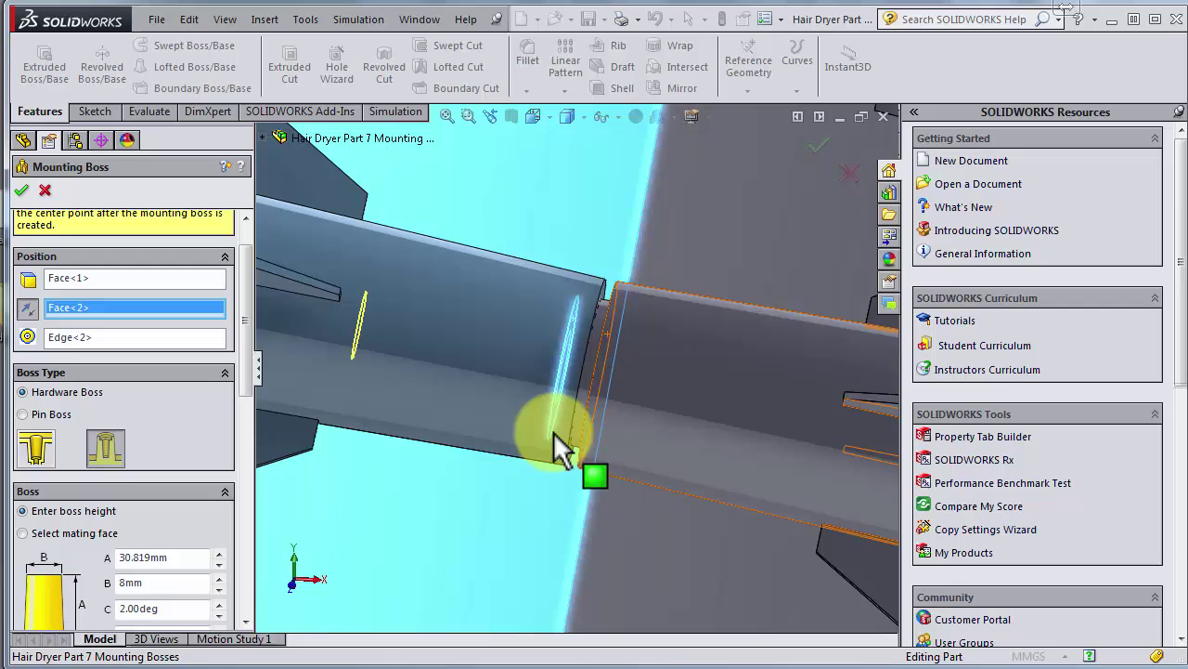
scroll(245, 357, "up", 2)
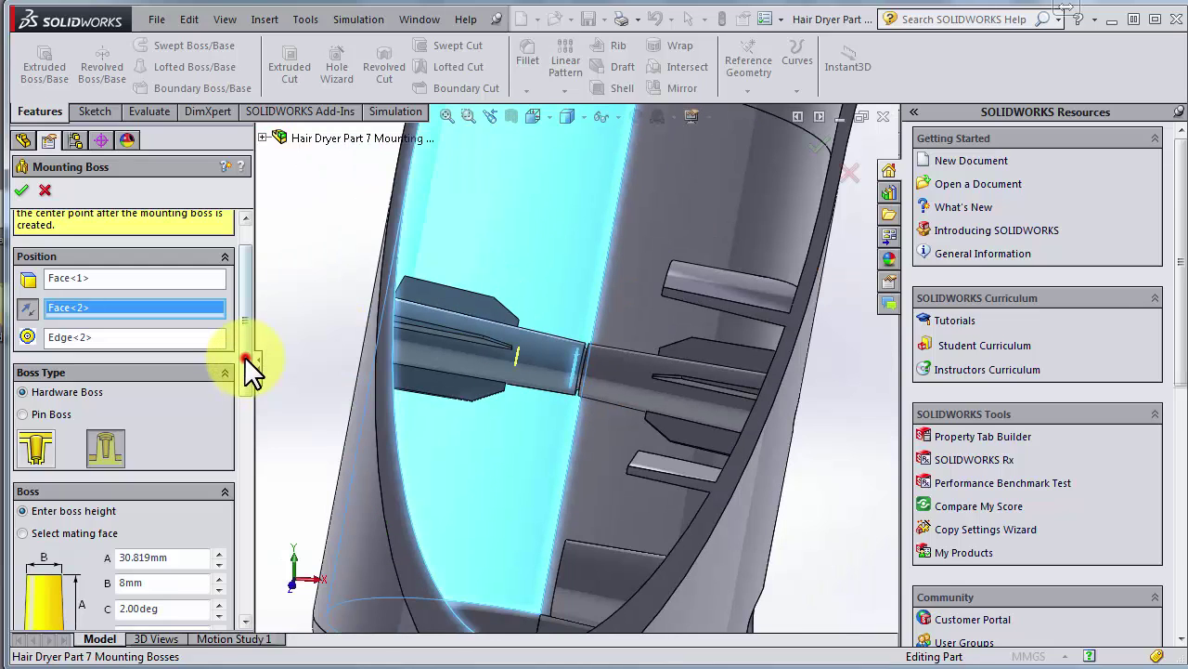
Step: Review the second boss's height, diameter, hole and draft settings together with its fin settings
scroll(227, 455, "down", 3)
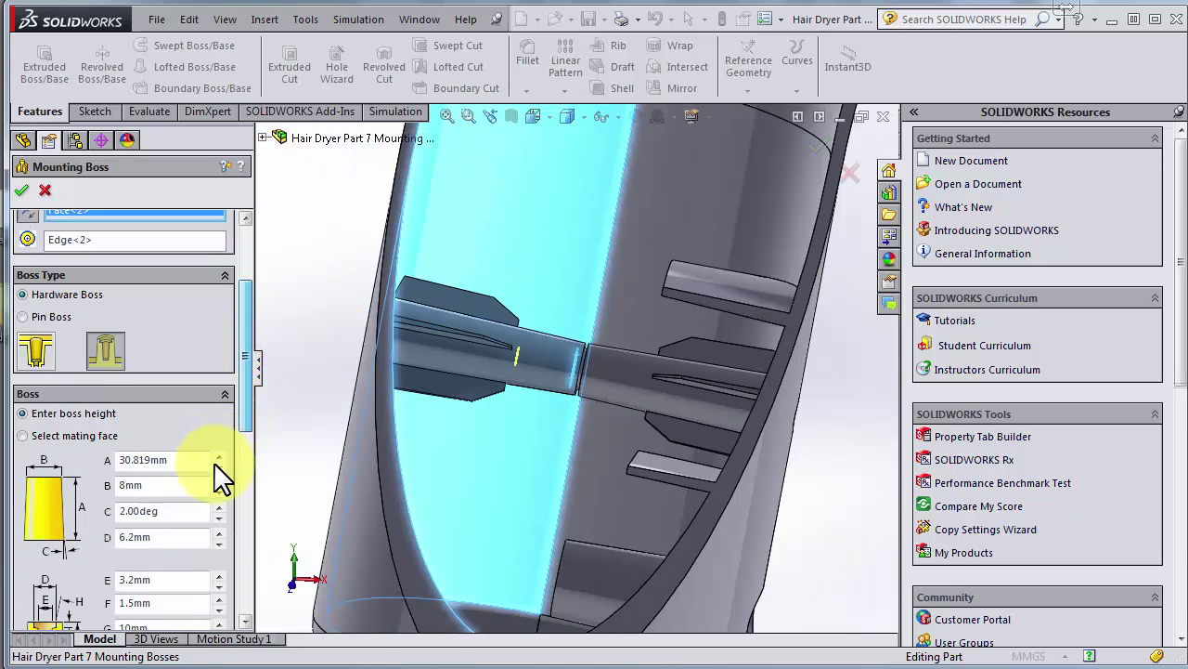
scroll(221, 479, "down", 3)
scroll(219, 481, "down", 2)
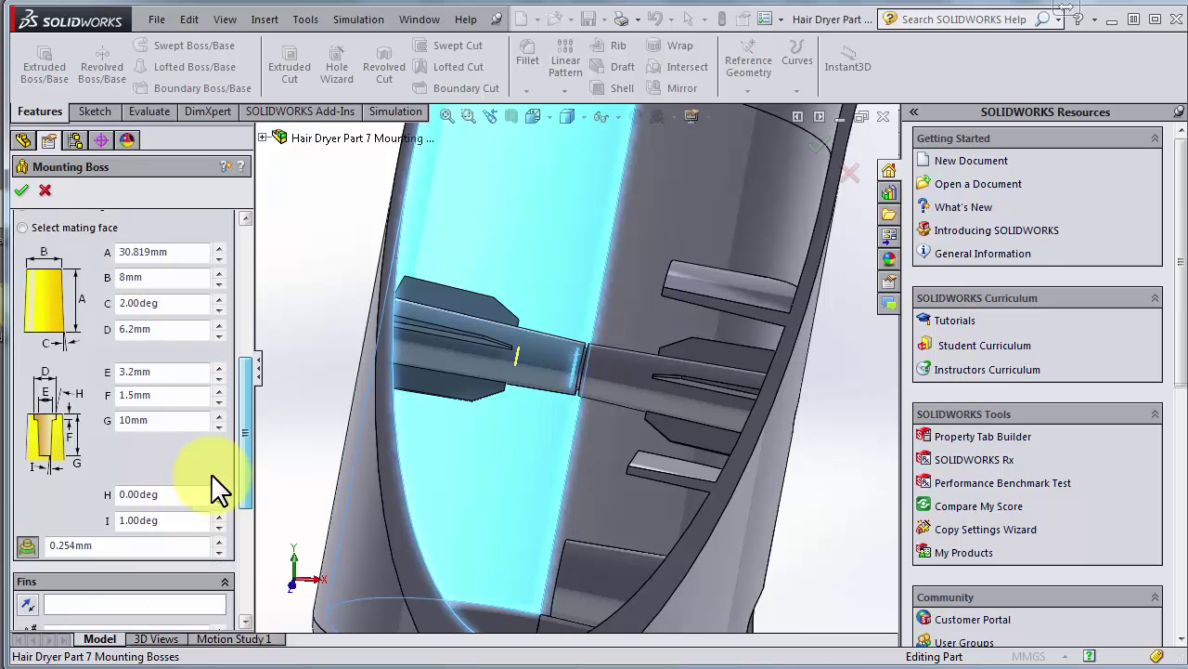
scroll(219, 490, "down", 1)
scroll(213, 487, "down", 1)
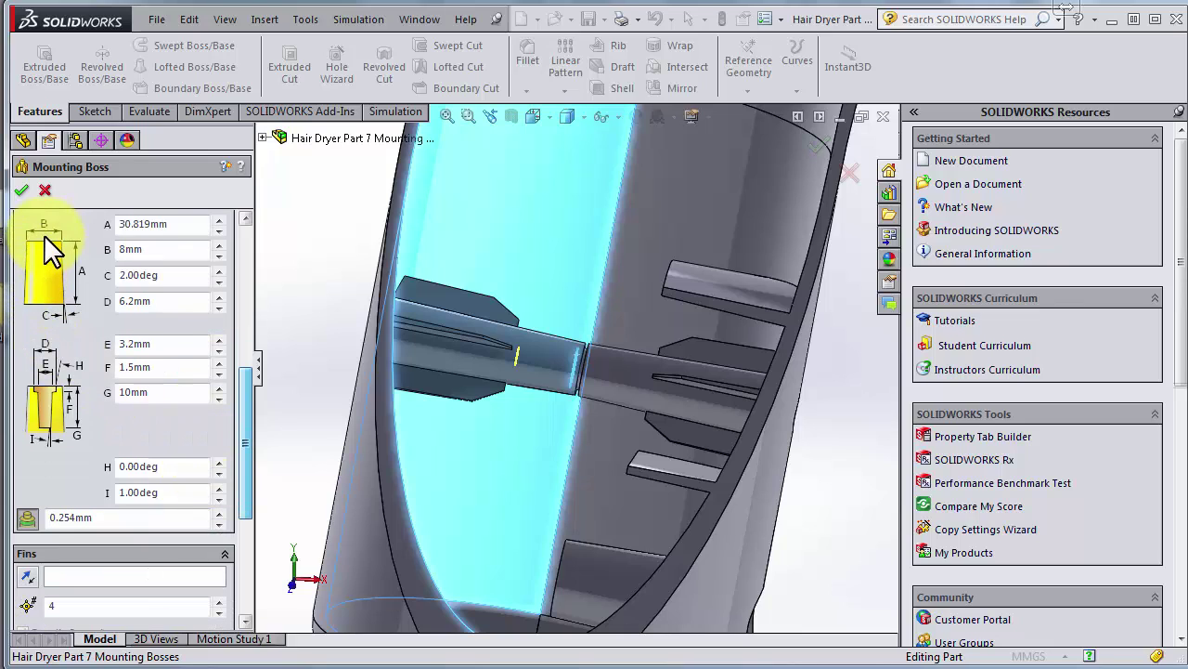
scroll(185, 334, "down", 1)
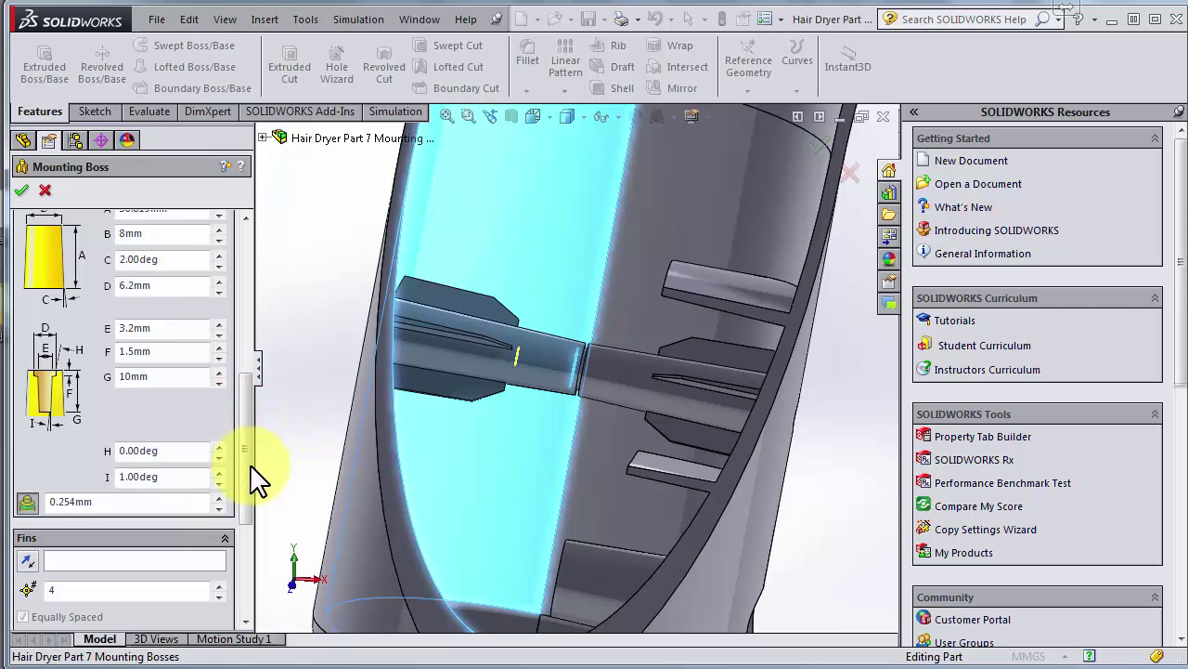
scroll(253, 483, "down", 5)
scroll(42, 279, "down", 10)
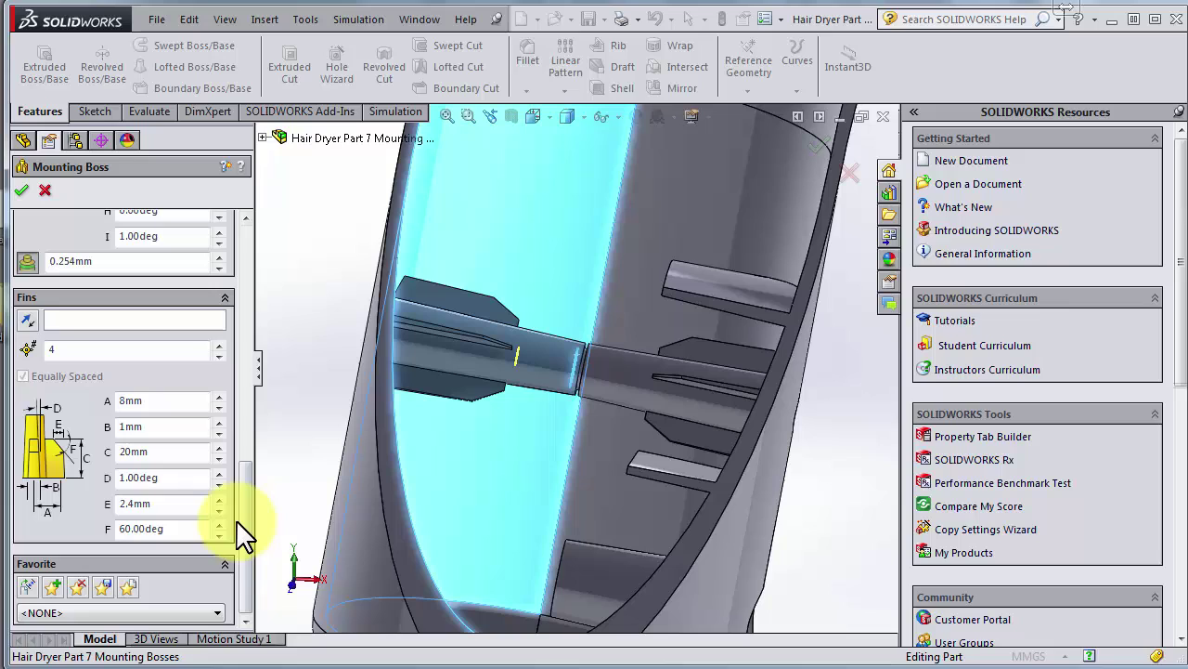
Step: Try three and then five equally spaced fins on the second boss
left_click(218, 356)
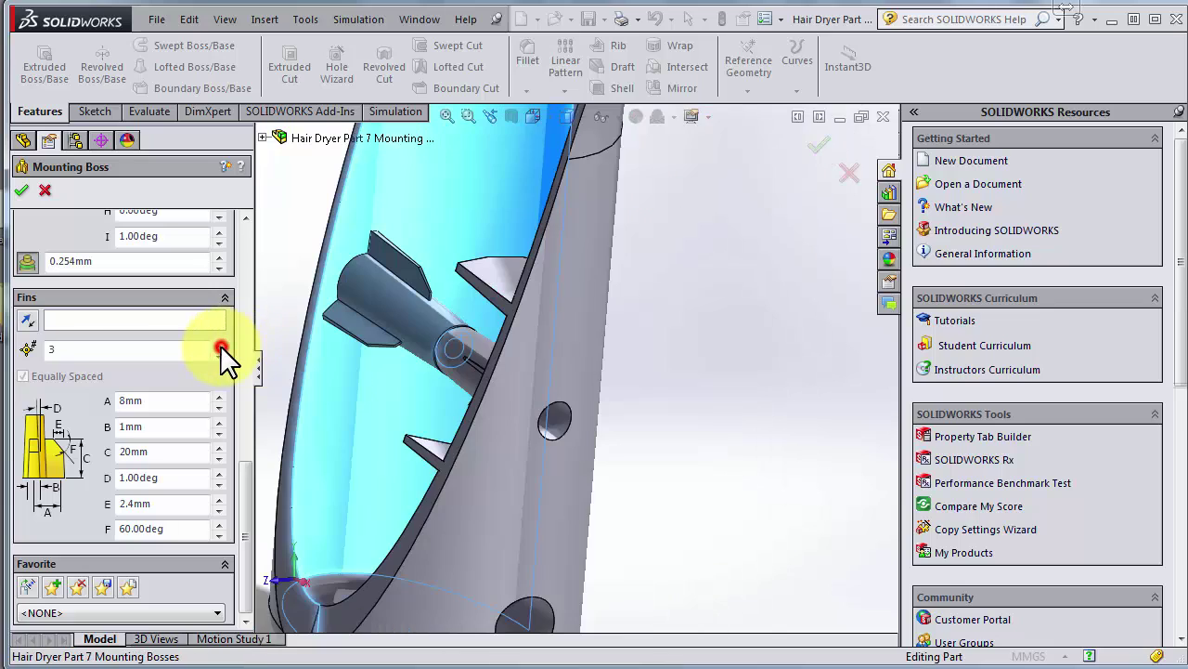
left_click(220, 348)
left_click(220, 347)
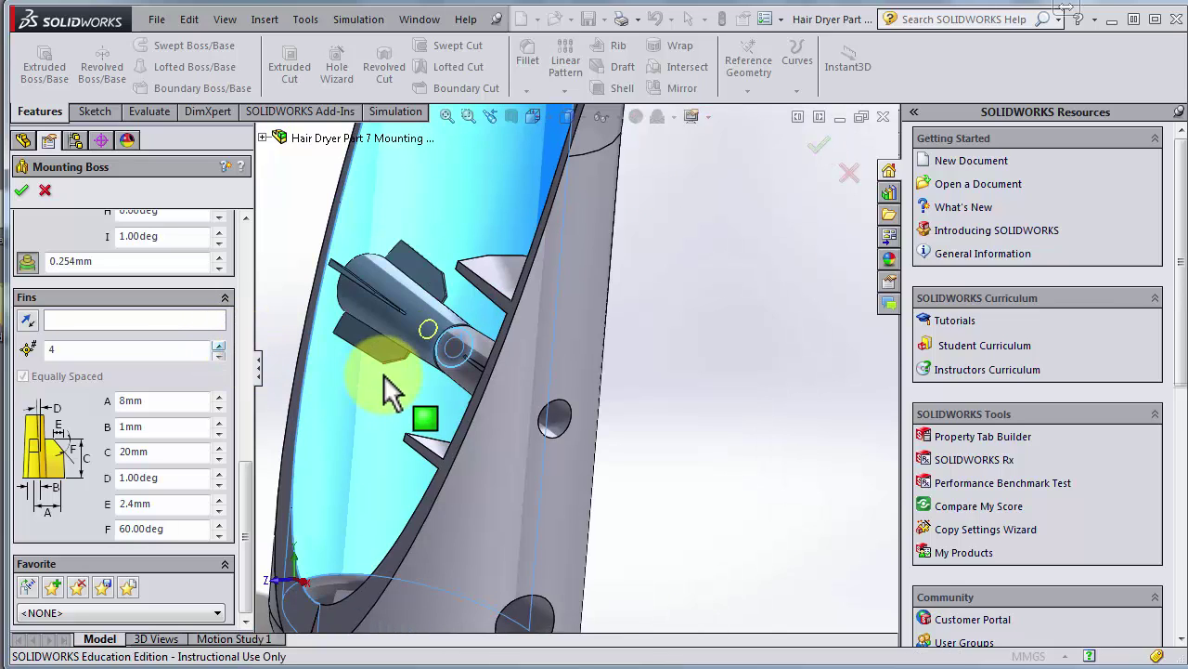
middle_click_drag(389, 356, 395, 367)
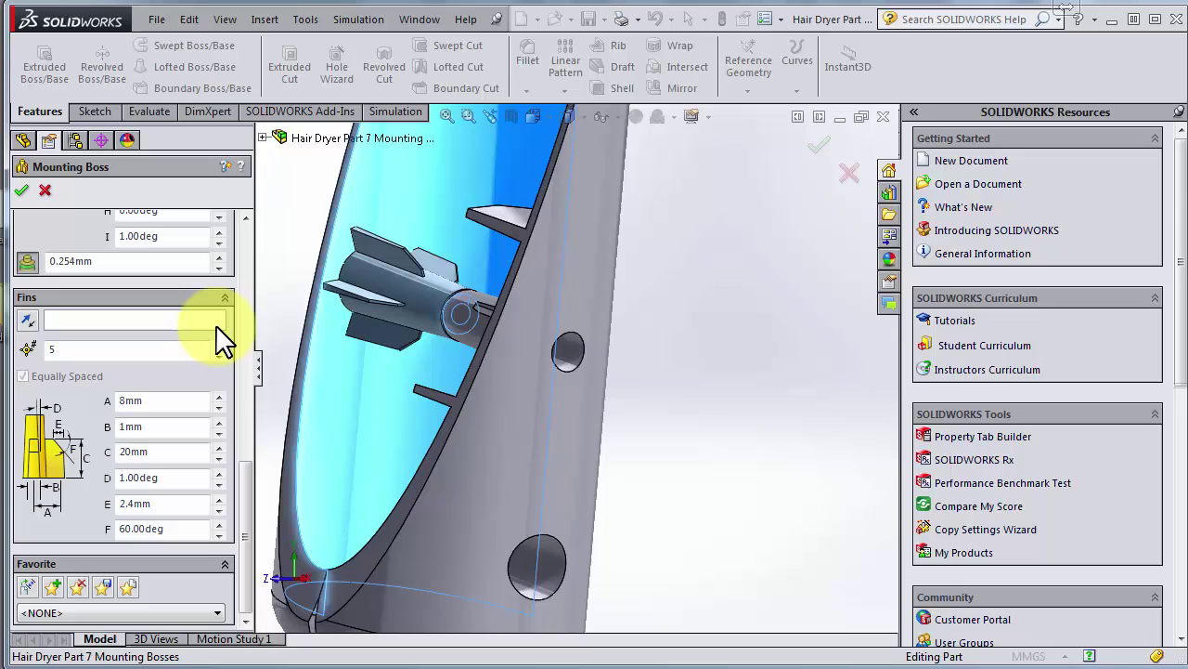
Step: Try a flat rib face inside the handle as the fin orientation reference, then clear that reference
left_click(196, 323)
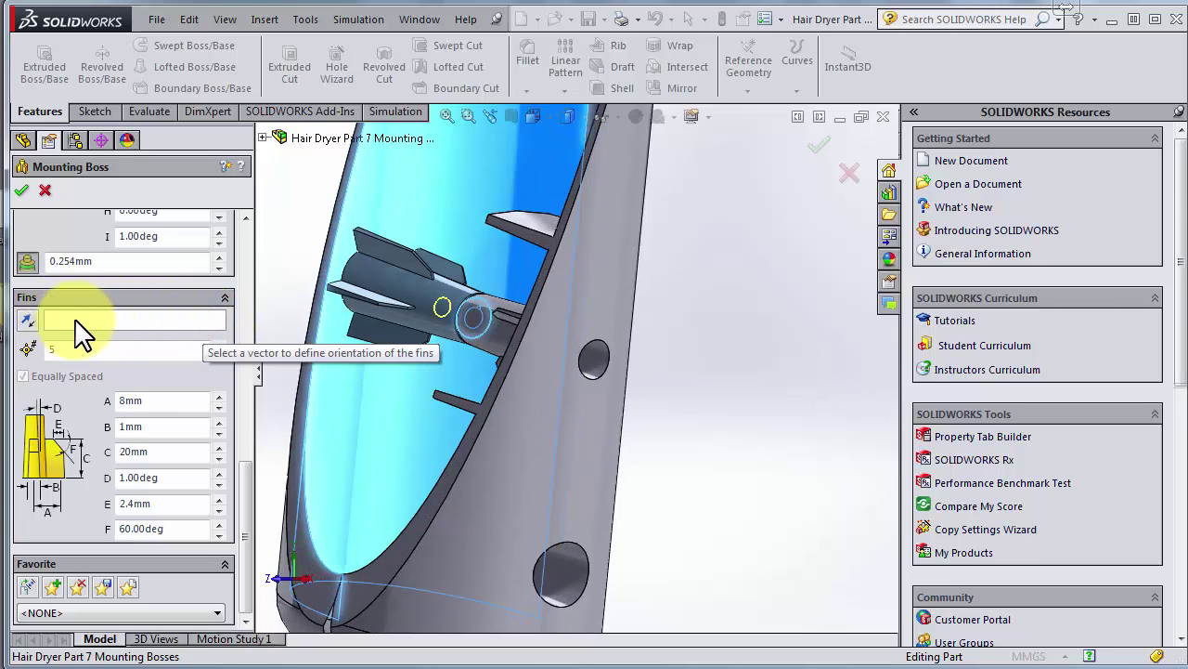
left_click(101, 320)
middle_click_drag(516, 359, 467, 401)
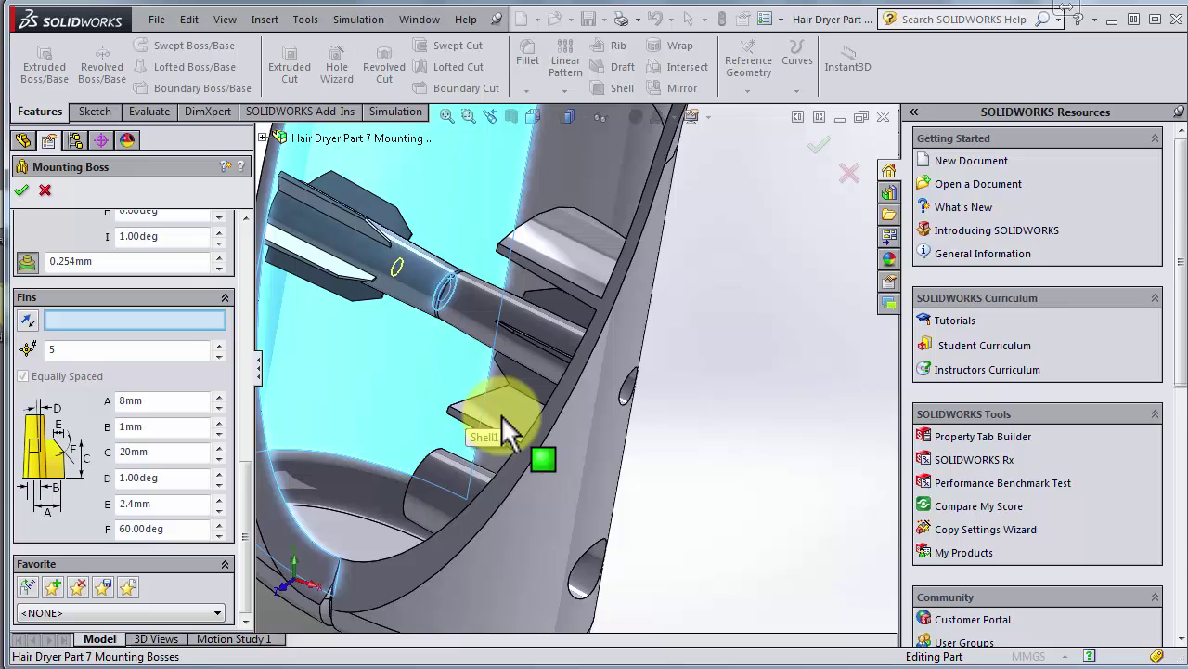
left_click(502, 415)
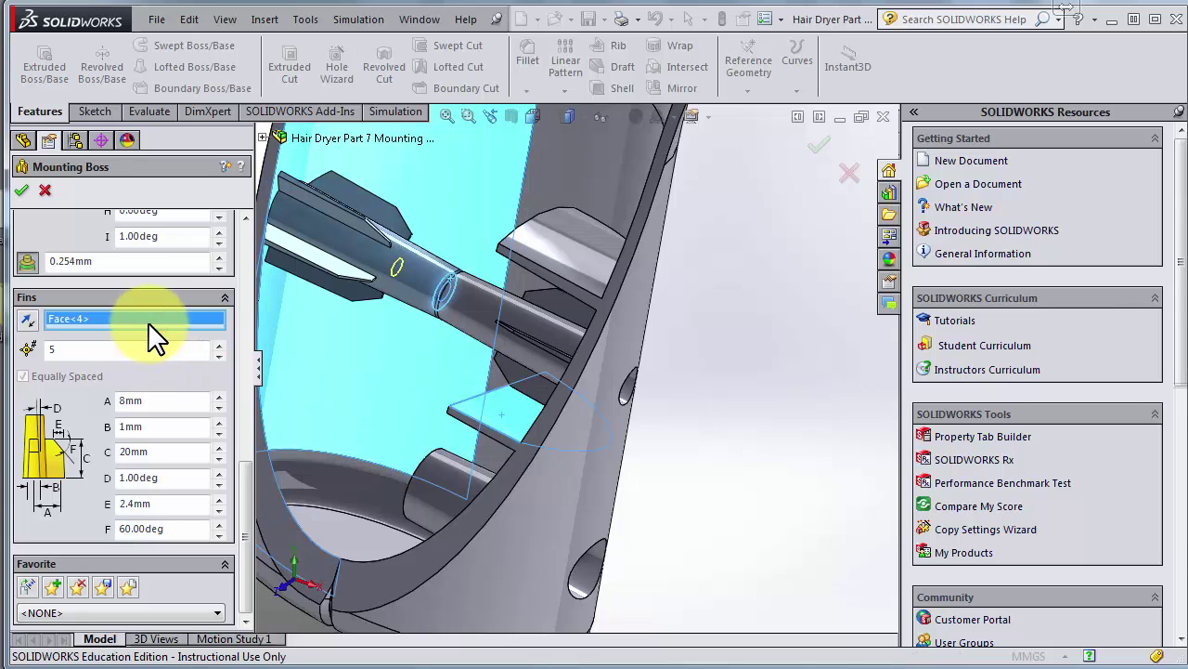
key("Delete")
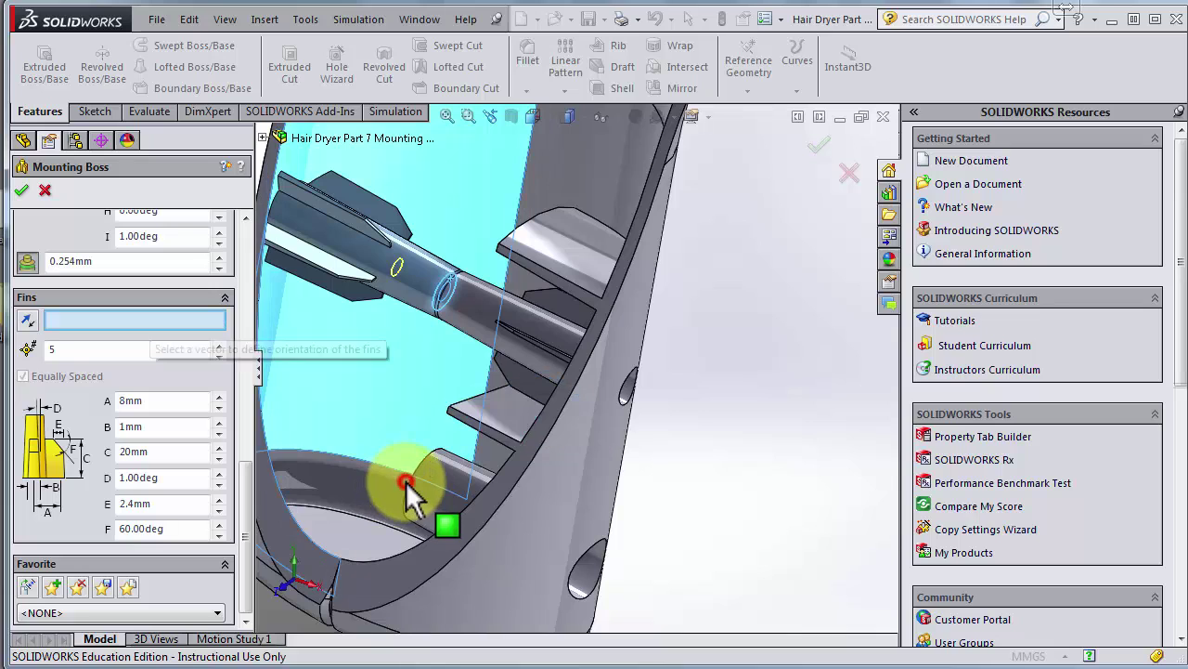
Step: Orient the second boss's fins using the flat inner face at the bottom of the handle
scroll(406, 481, "up", 3)
left_click(438, 339)
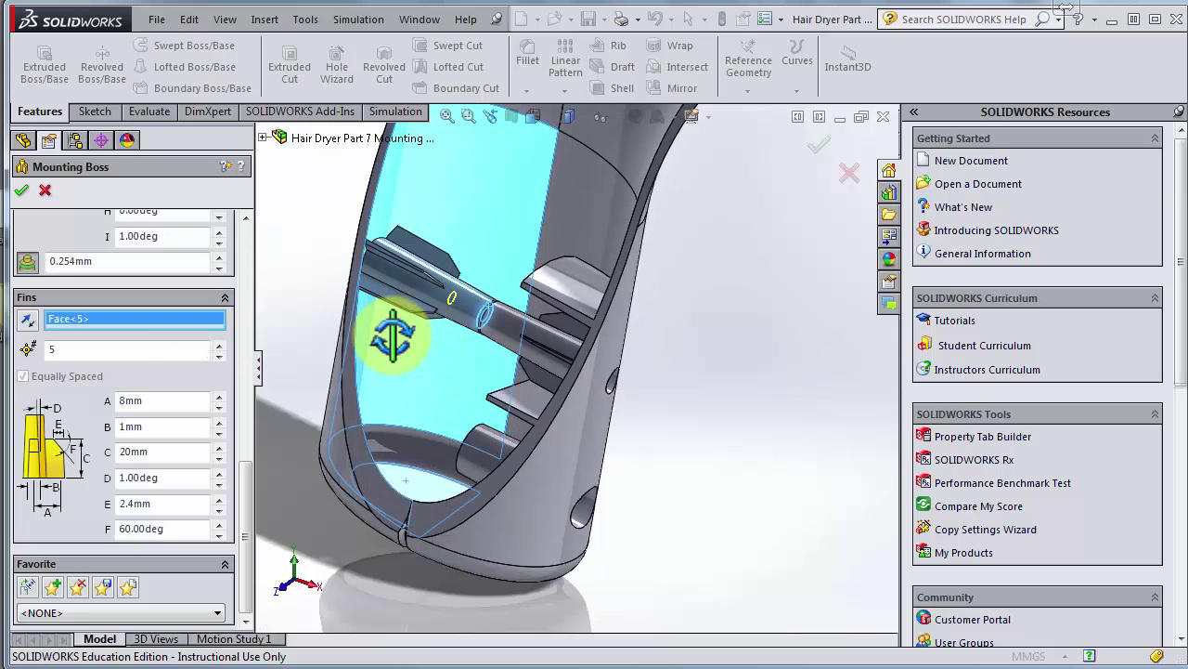
scroll(392, 339, "down", 4)
scroll(337, 576, "down", 3)
left_click(81, 323)
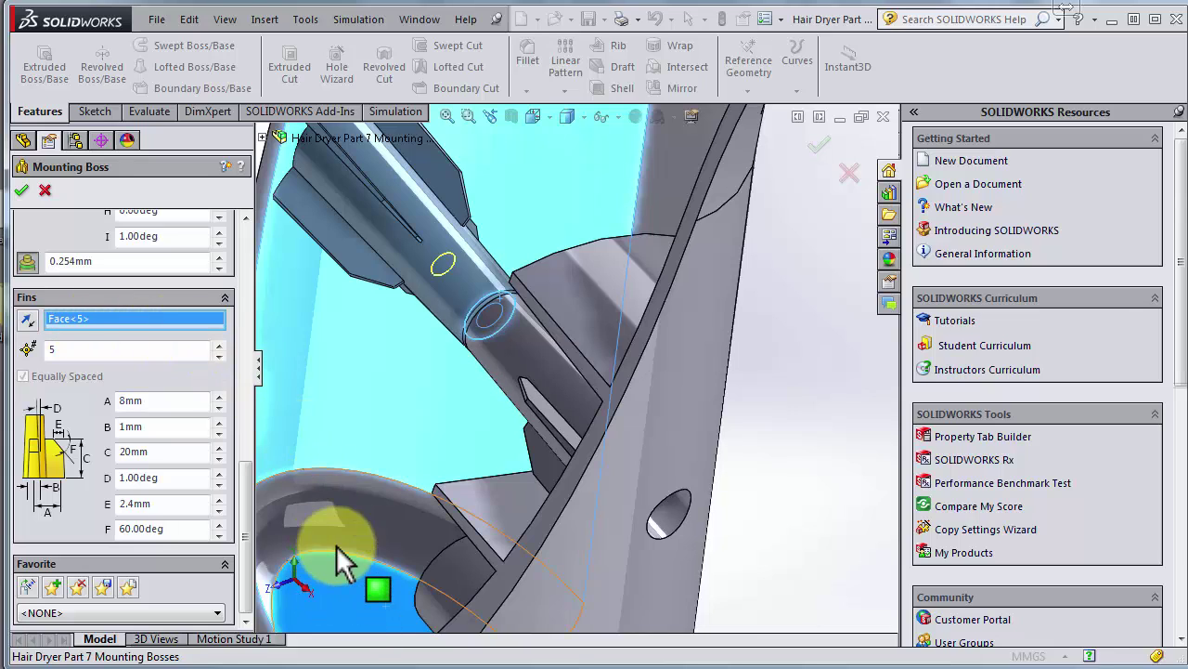
Step: Set the number of fins to 4 and create the second mounting boss
left_click(220, 355)
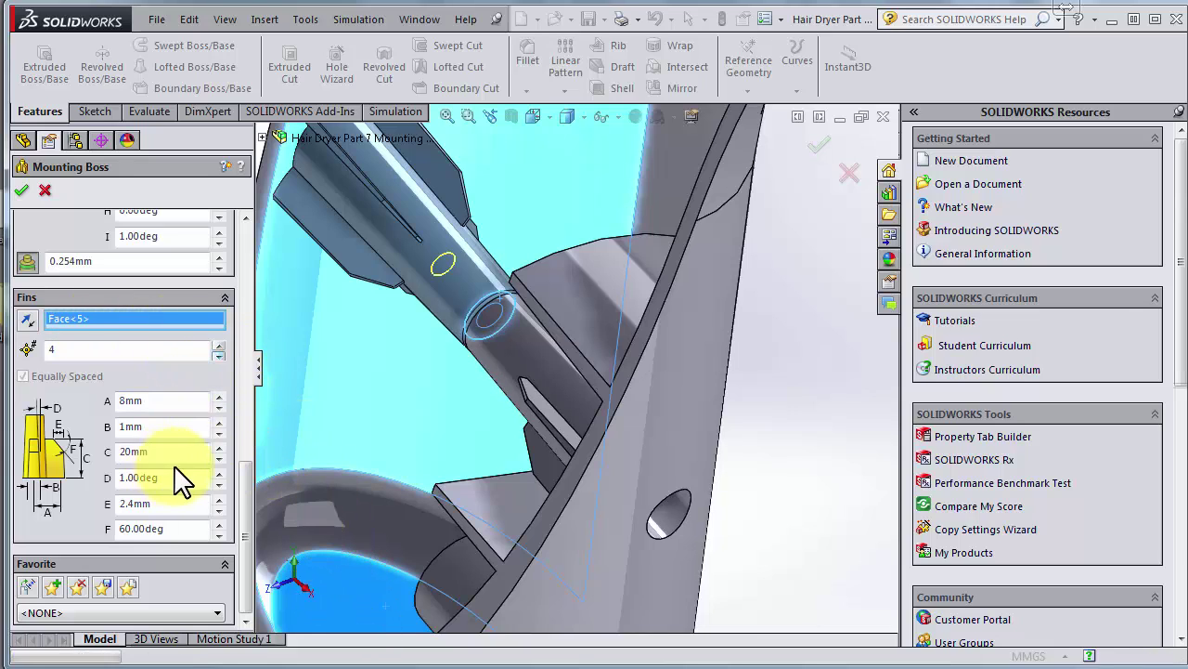
left_click(23, 190)
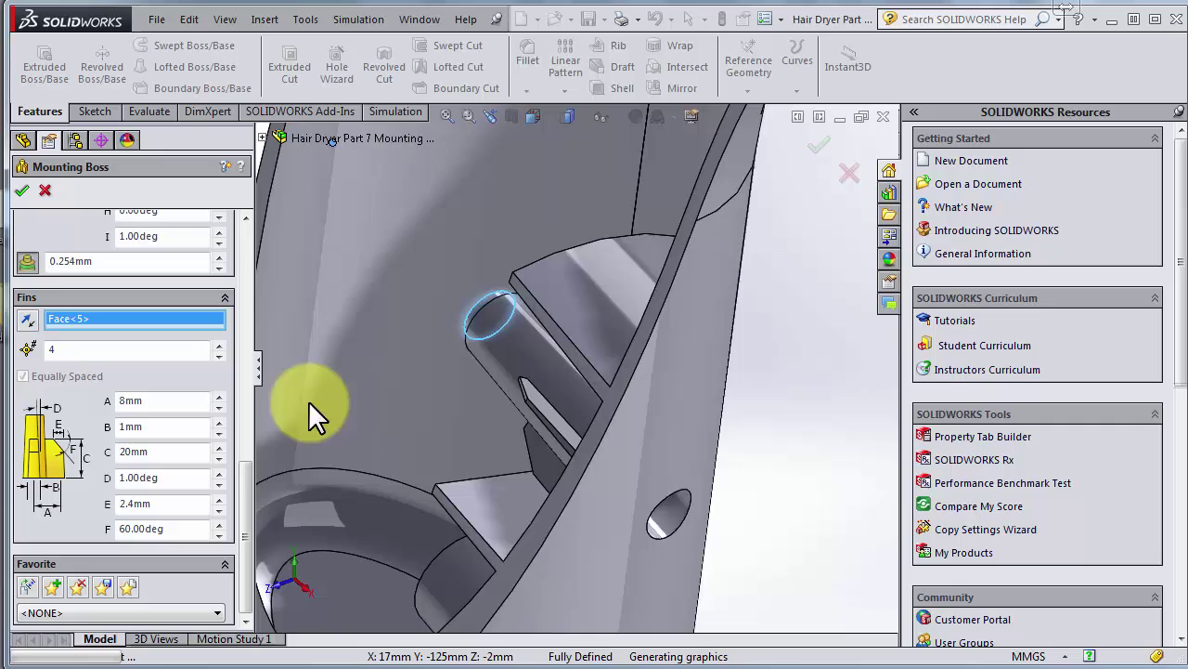
left_click_drag(248, 453, 258, 507)
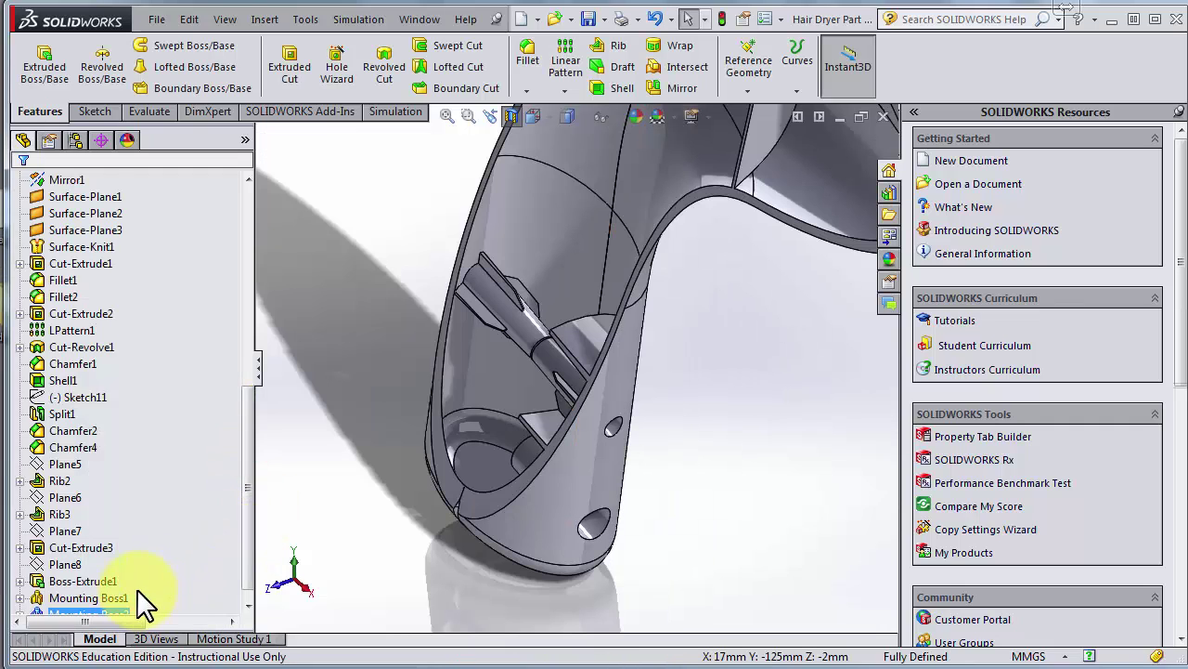
Step: Turn off the current section view and set up a planar section along the Front Plane, offset -16 mm, through both mounting bosses
mouse_move(343, 467)
middle_mouse_down()
mouse_move(451, 430)
mouse_move(374, 446)
mouse_move(322, 439)
middle_mouse_up()
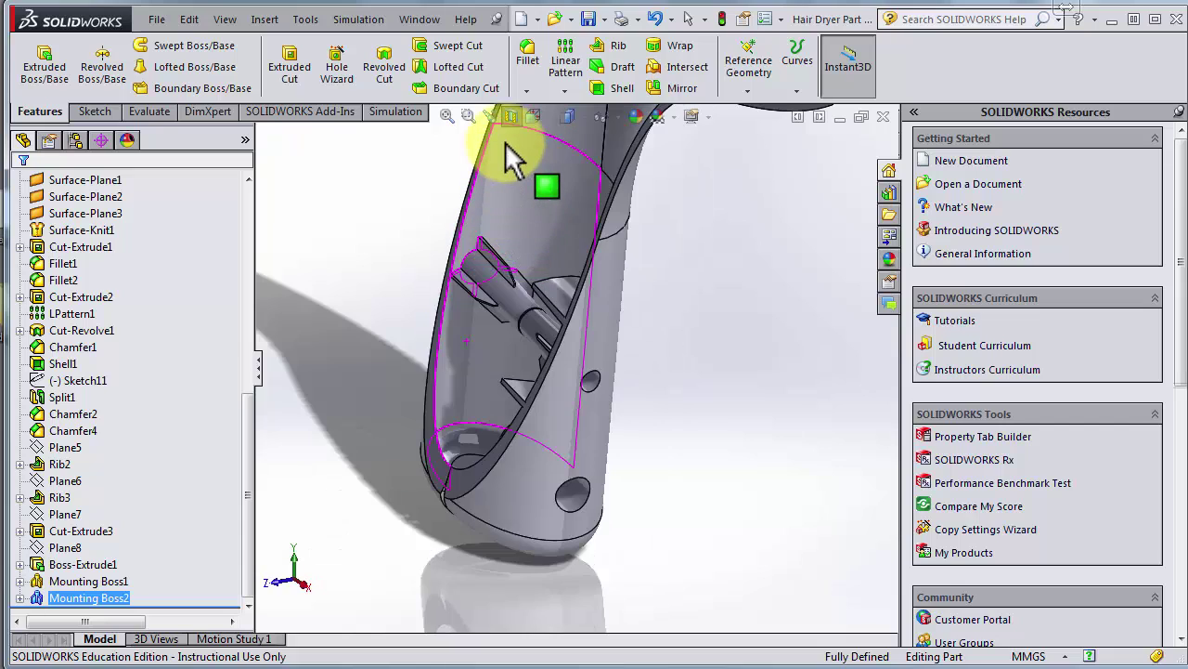
left_click(508, 117)
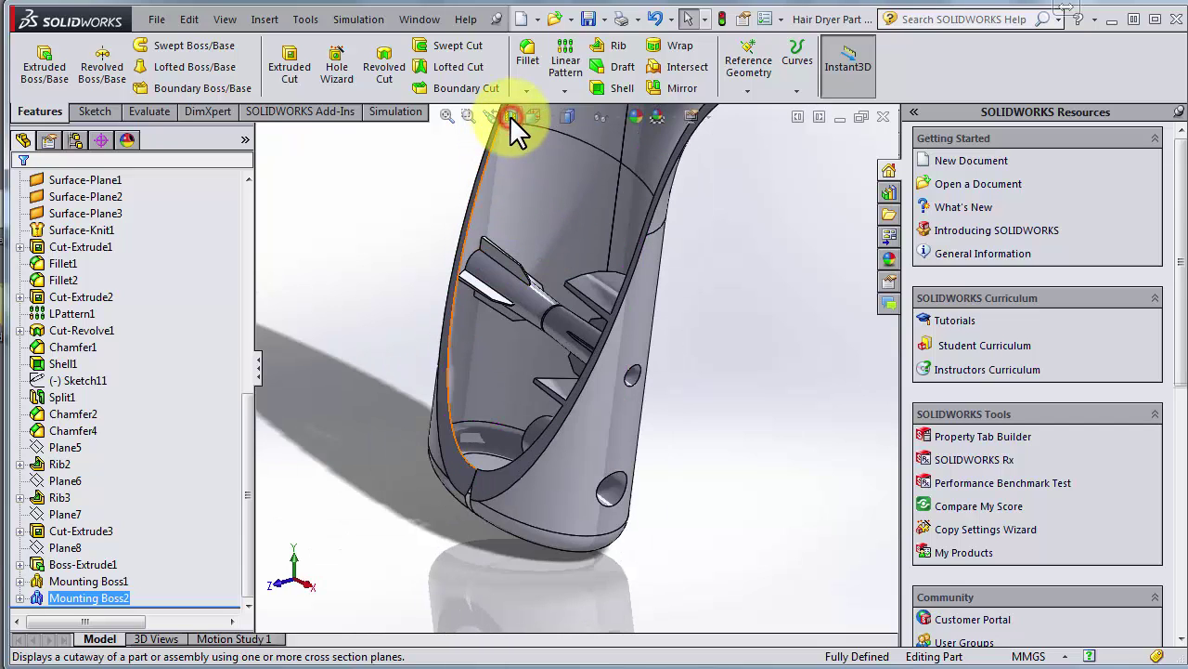
left_click(509, 115)
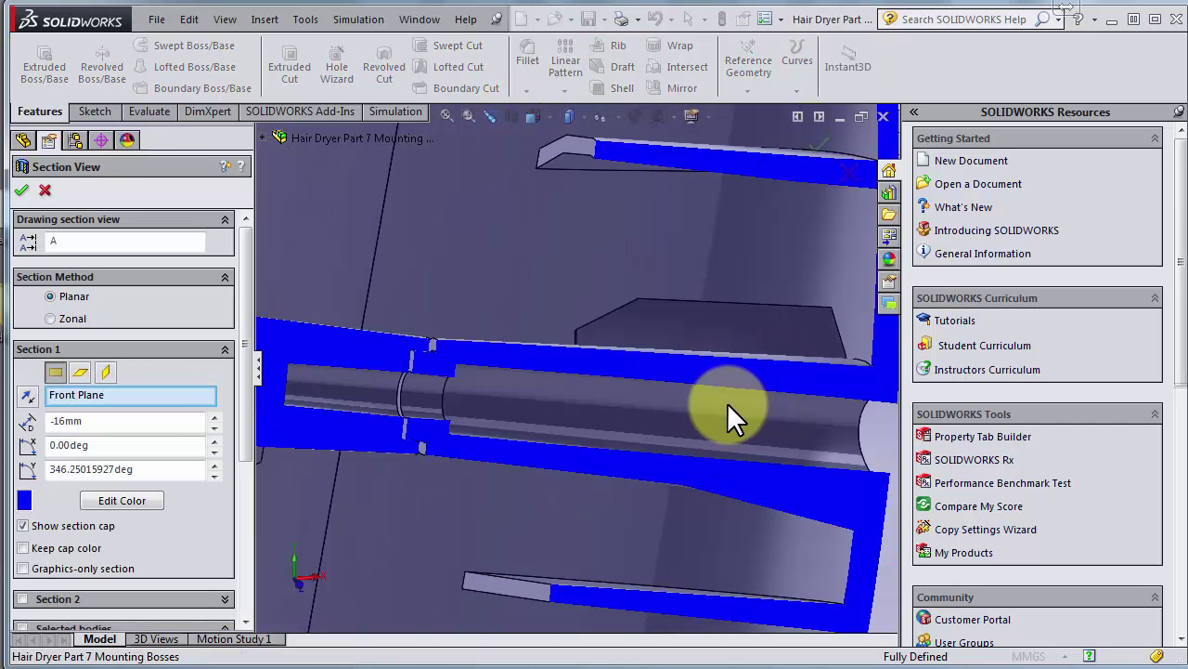
Step: Examine the fit between the two mounting bosses, their holes and the handle walls in the section, and accept the section view
scroll(648, 398, "up", 3)
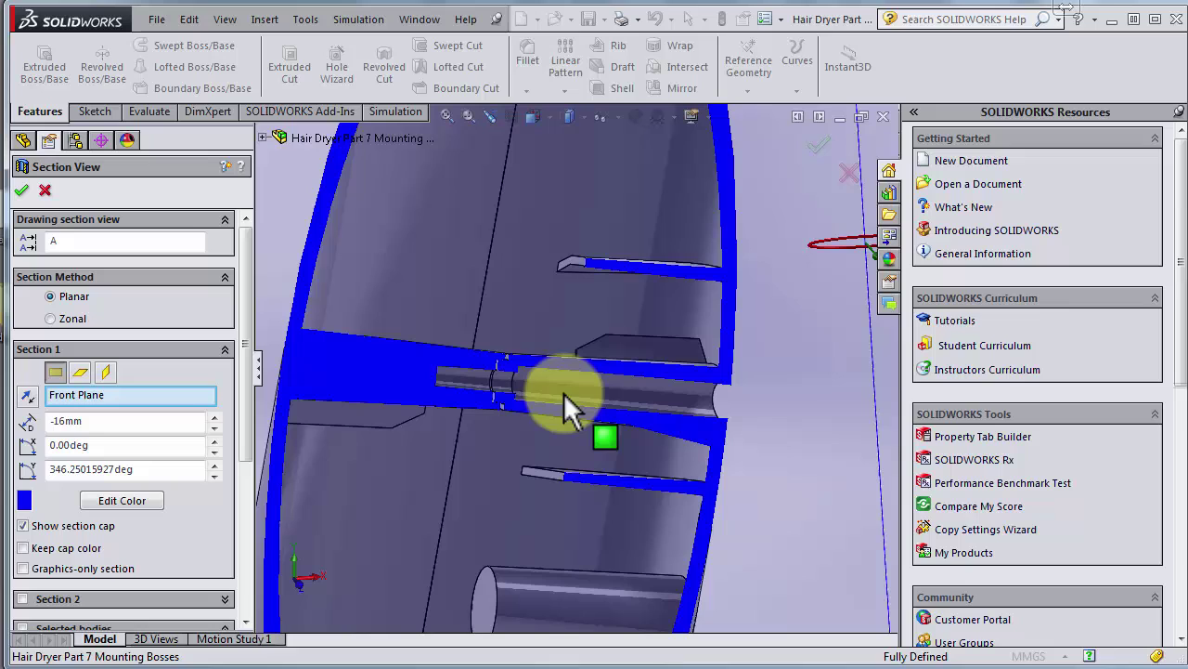
scroll(486, 373, "down", 4)
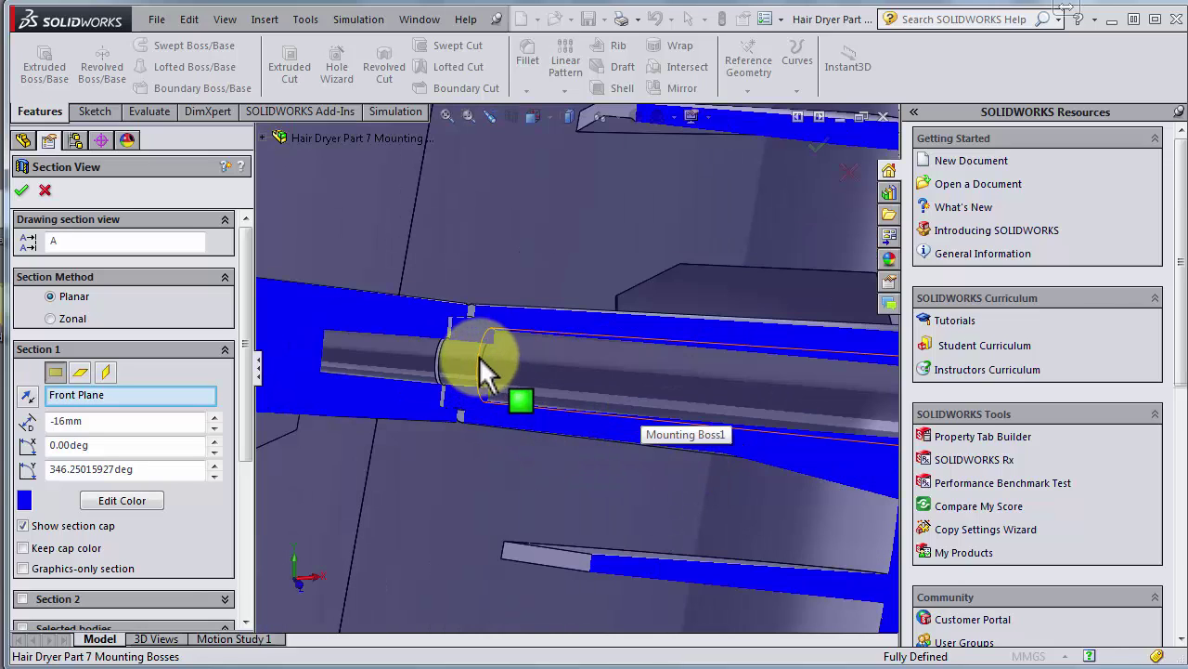
middle_click_drag(486, 354, 475, 363)
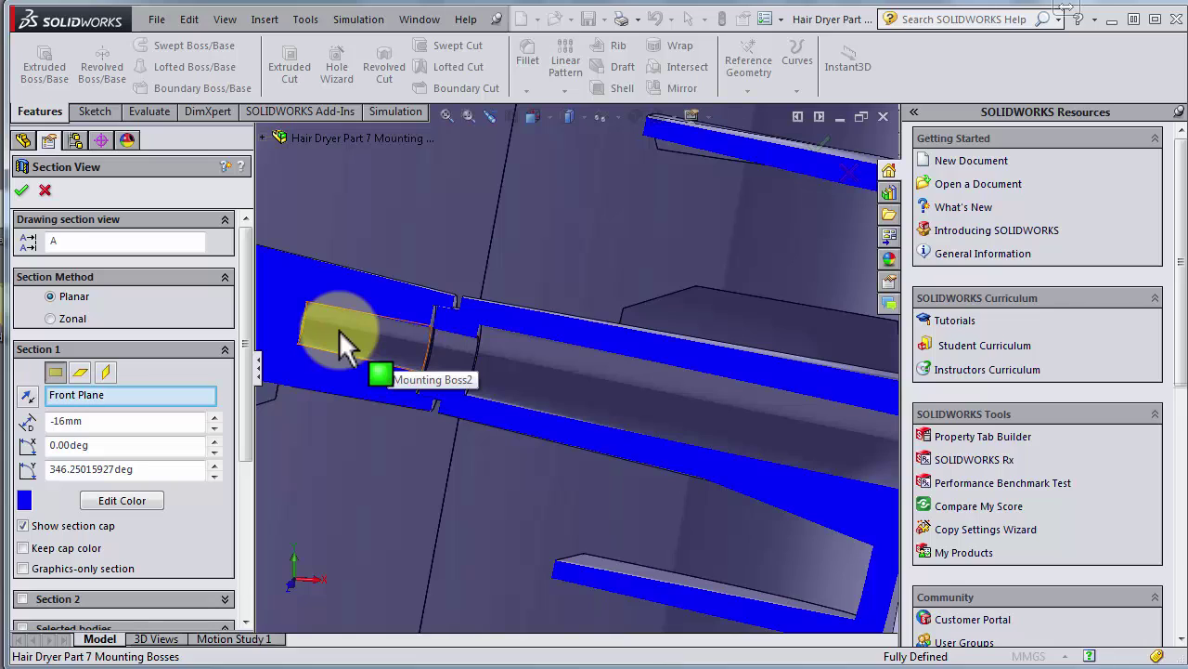
scroll(579, 344, "down", 3)
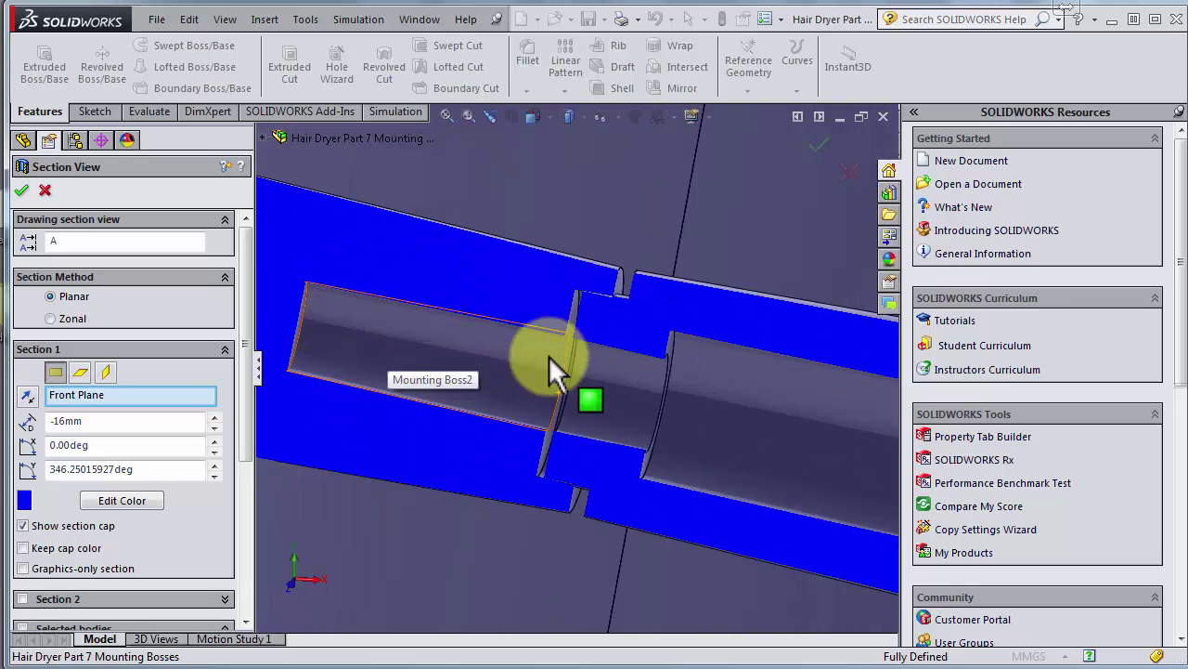
scroll(306, 315, "down", 2)
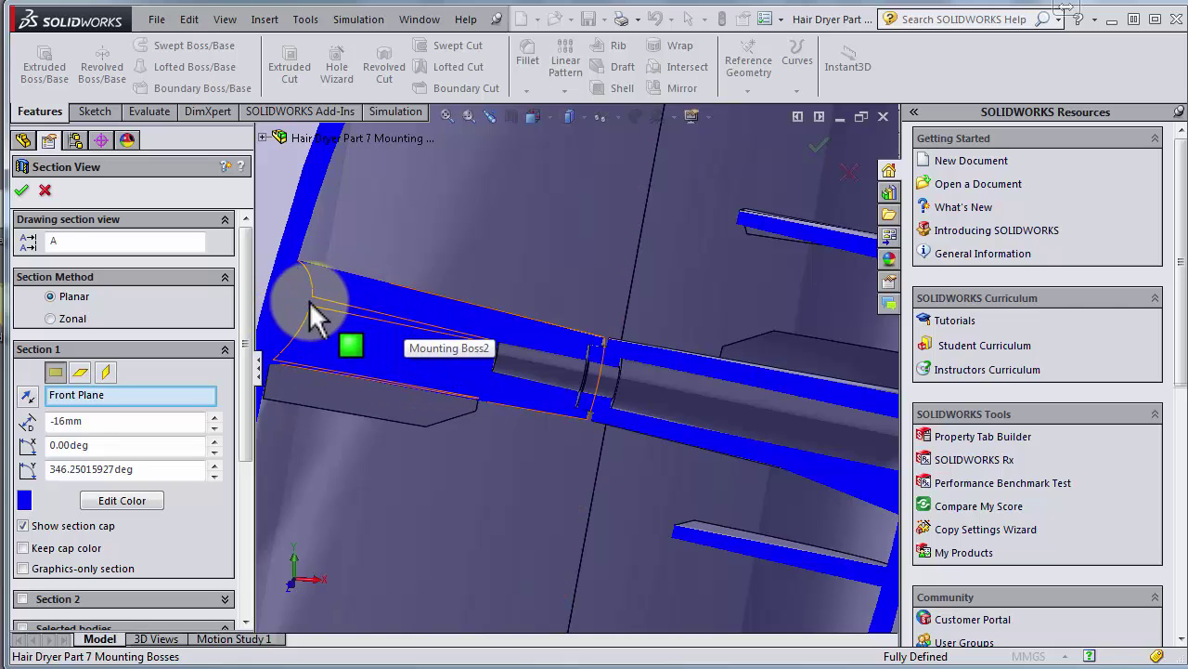
left_click(364, 296)
scroll(365, 295, "up", 2)
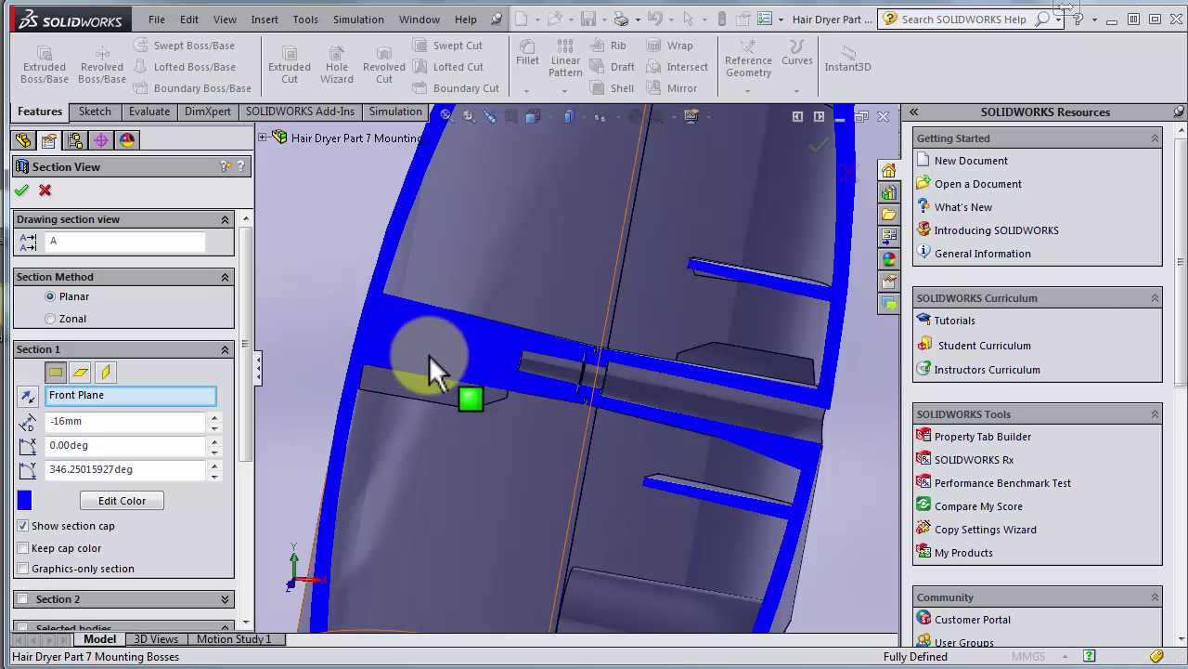
left_click(816, 145)
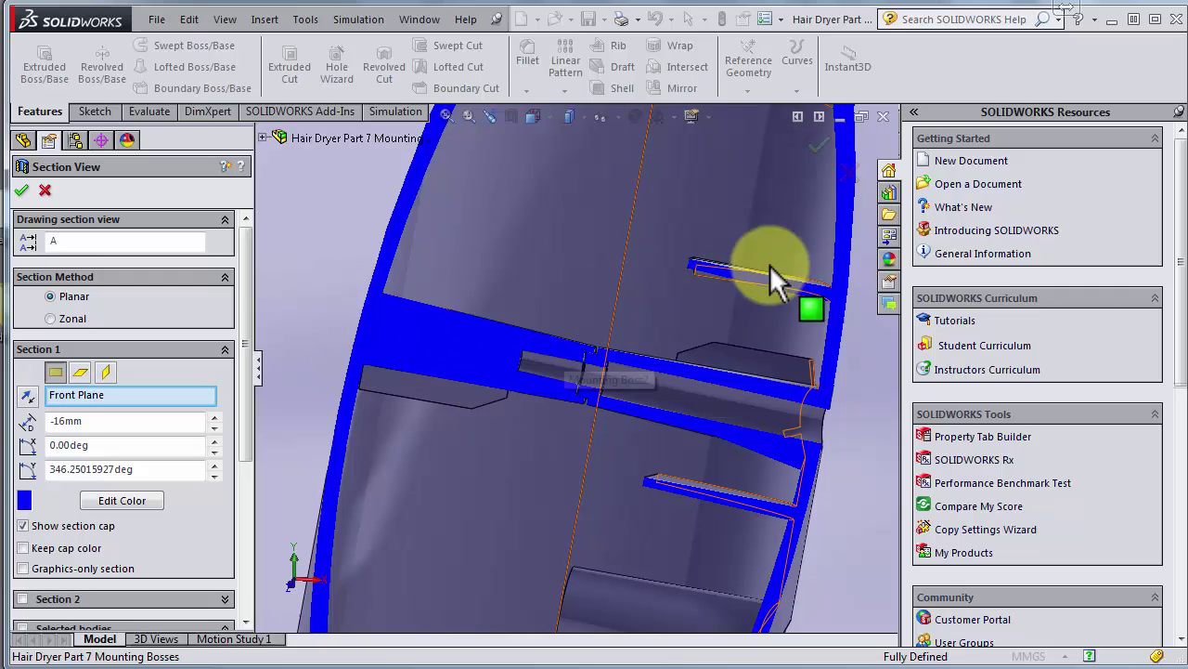